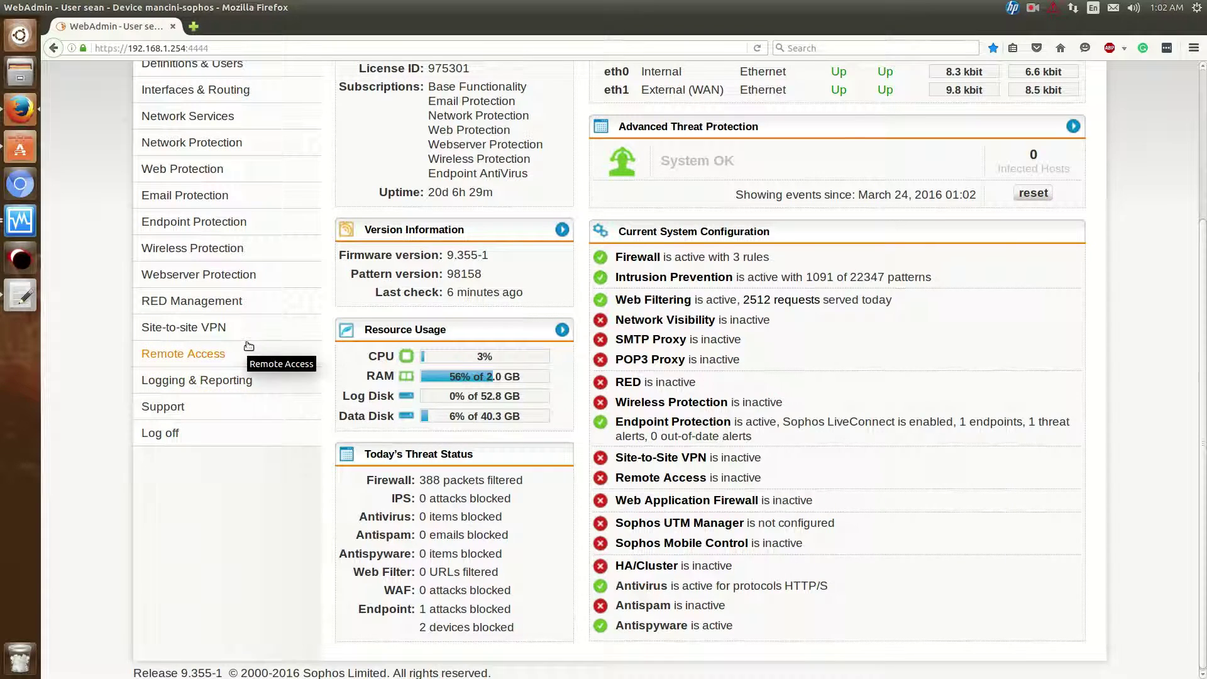
Step: Go from the dashboard to the Endpoint Protection status page, then Computer Management
{"action": "scroll", "coordinate": [251, 341], "scroll_direction": "up", "scroll_amount": 3}
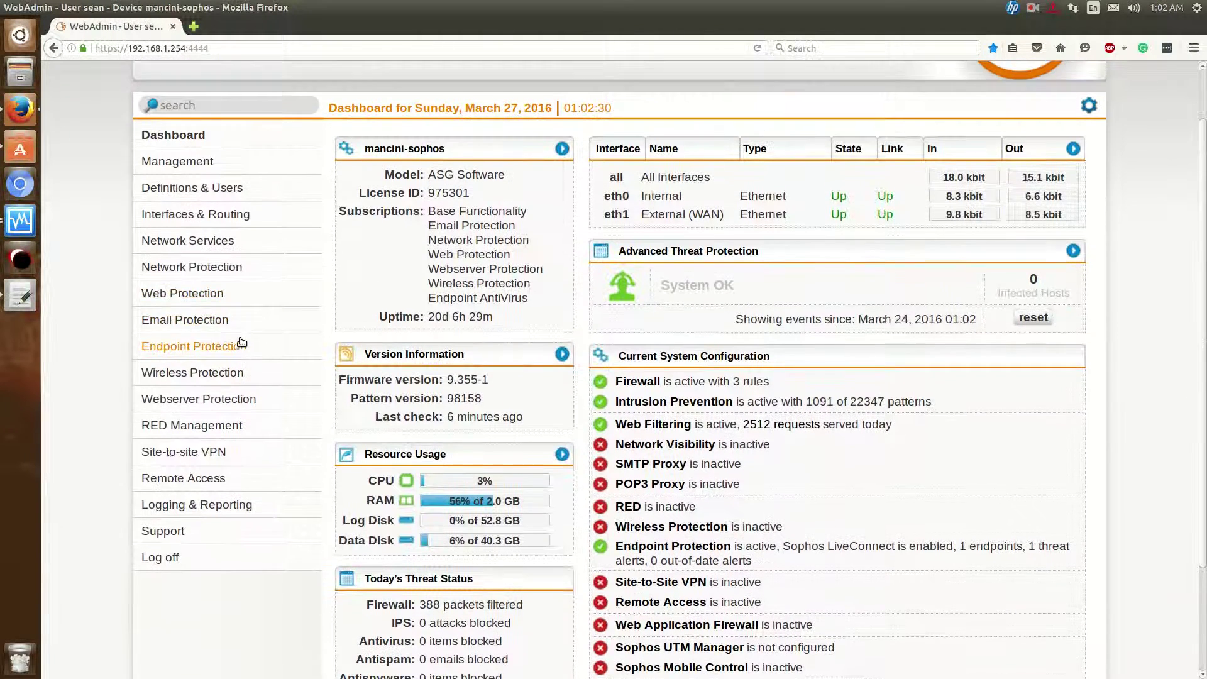
{"action": "left_click", "coordinate": [242, 344]}
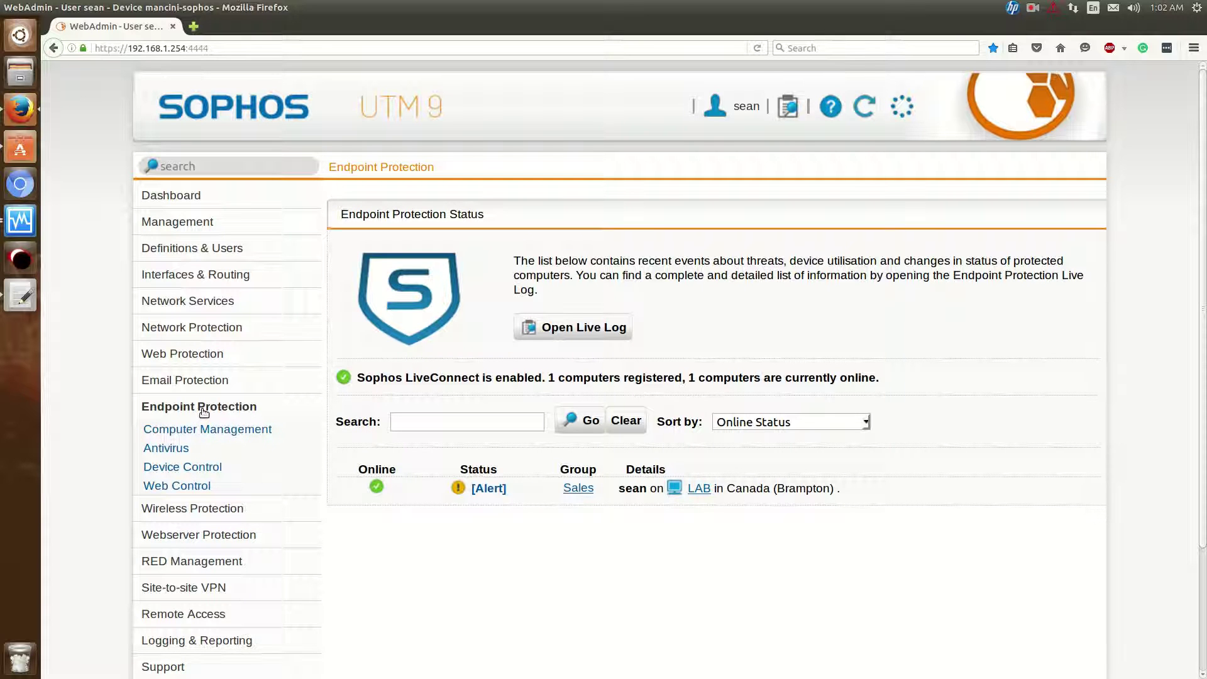
{"action": "left_click", "coordinate": [209, 431]}
Step: Load the Computer Management Global tab showing Endpoint Protection on and LiveConnect-registered
{"action": "left_click", "coordinate": [208, 431]}
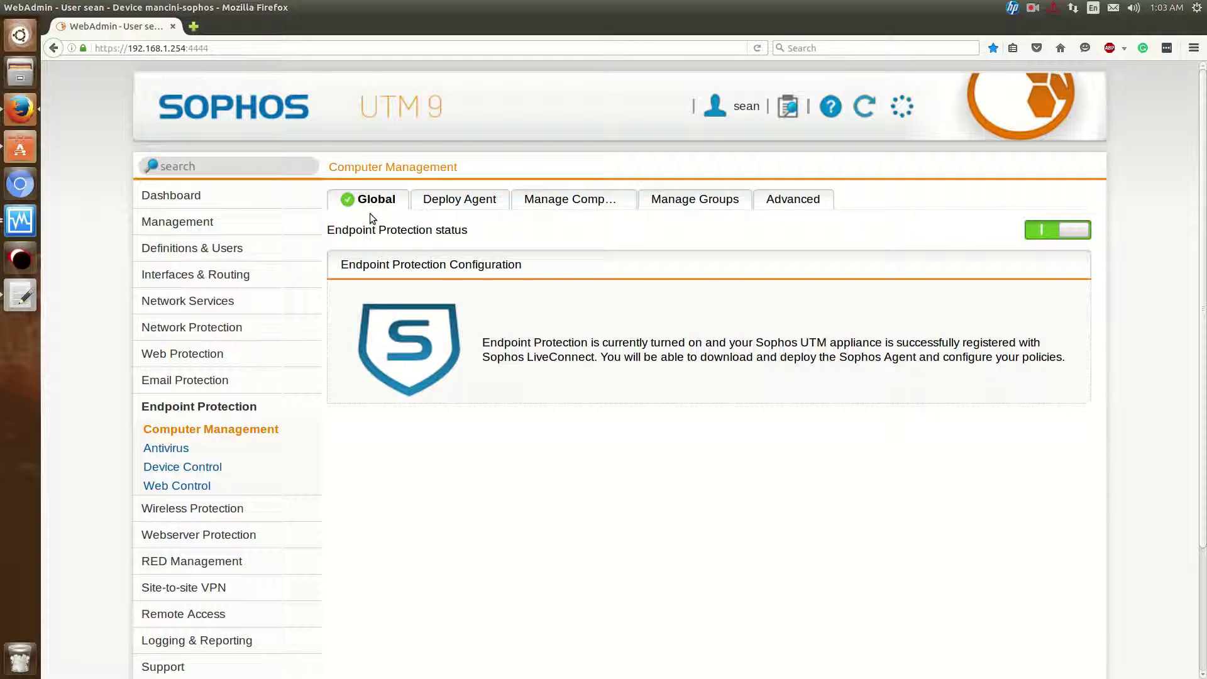
Step: Show the Deploy Agent tab and select the Windows installer download link
{"action": "left_click", "coordinate": [440, 209]}
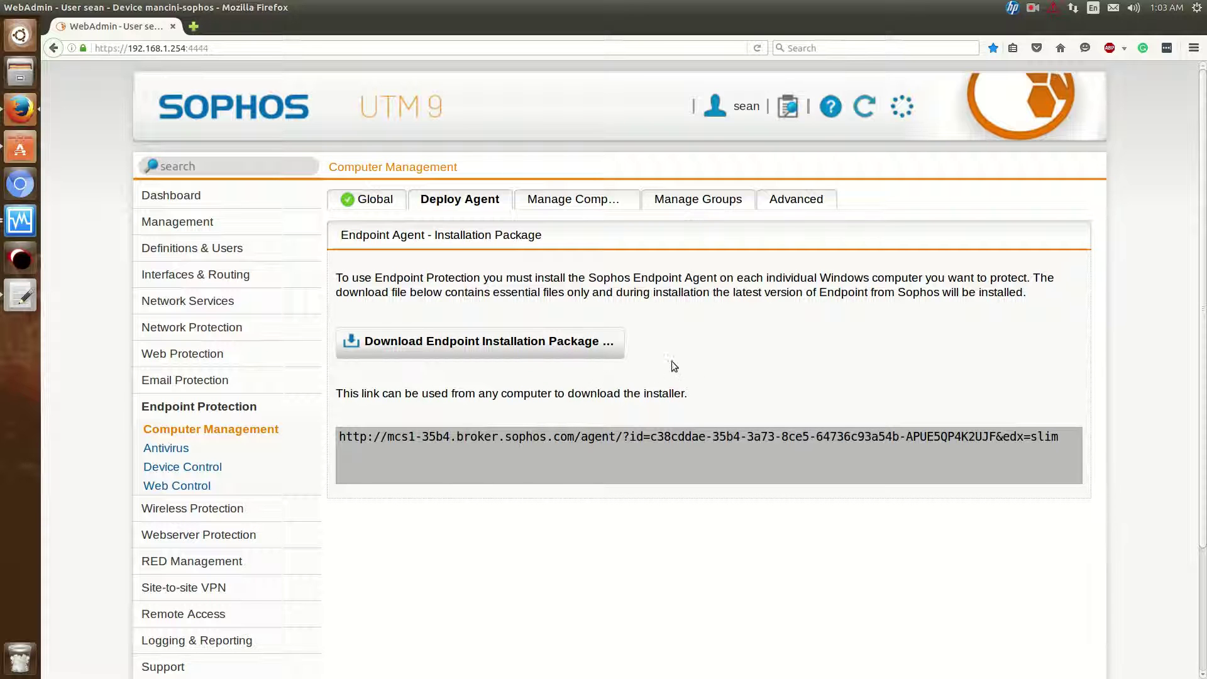
{"action": "left_click", "coordinate": [432, 449]}
{"action": "left_click_drag", "start_coordinate": [345, 437], "coordinate": [1060, 437]}
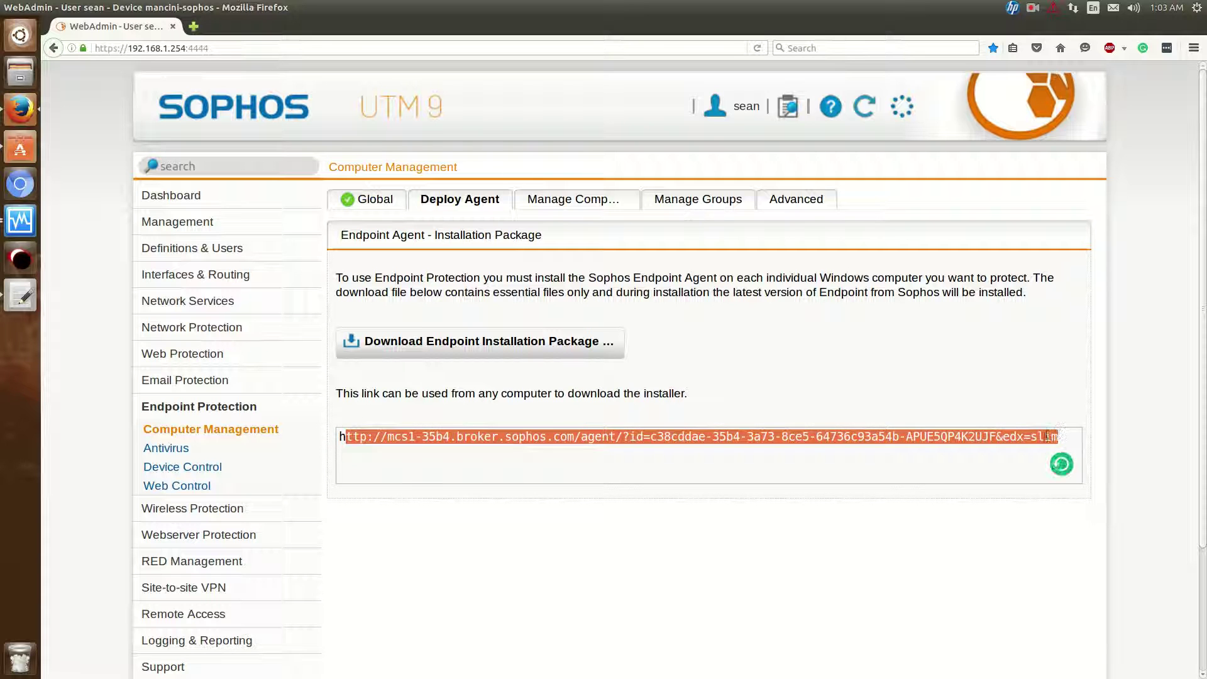
{"action": "left_click", "coordinate": [981, 367]}
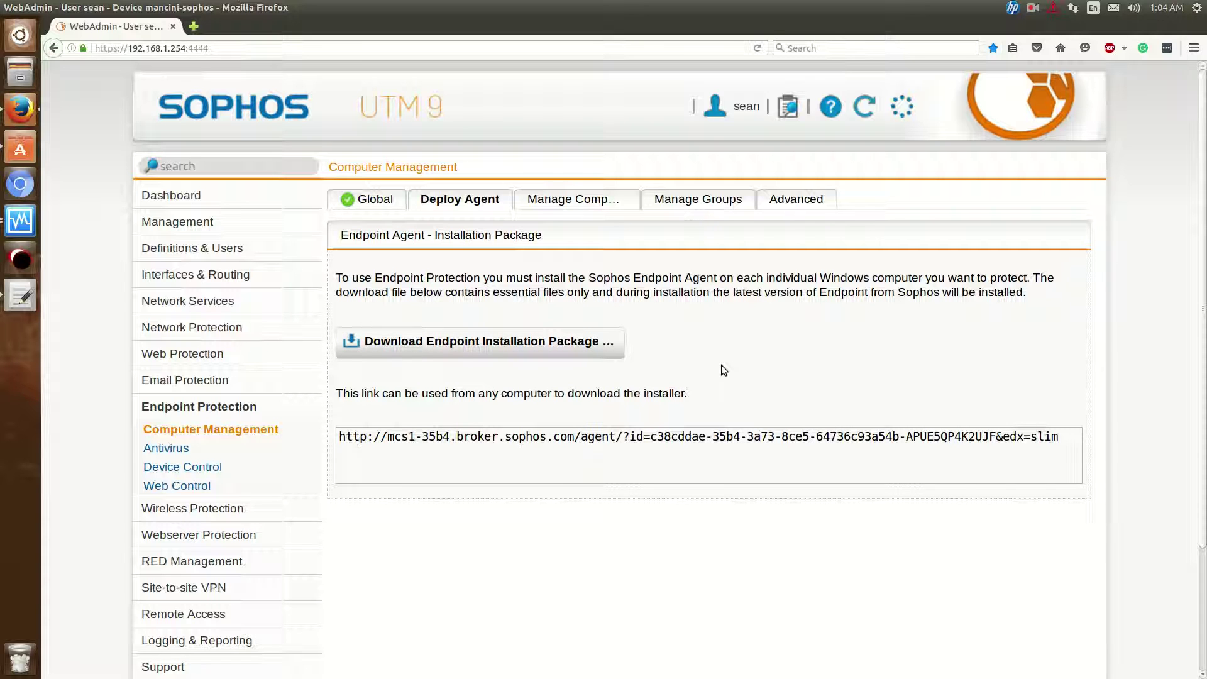
{"action": "left_click", "coordinate": [342, 436]}
{"action": "left_click", "coordinate": [733, 357]}
Step: Open the running windows 8 VM and launch Sophos Anti-Virus from the tray, approving UAC
{"action": "left_click", "coordinate": [20, 233]}
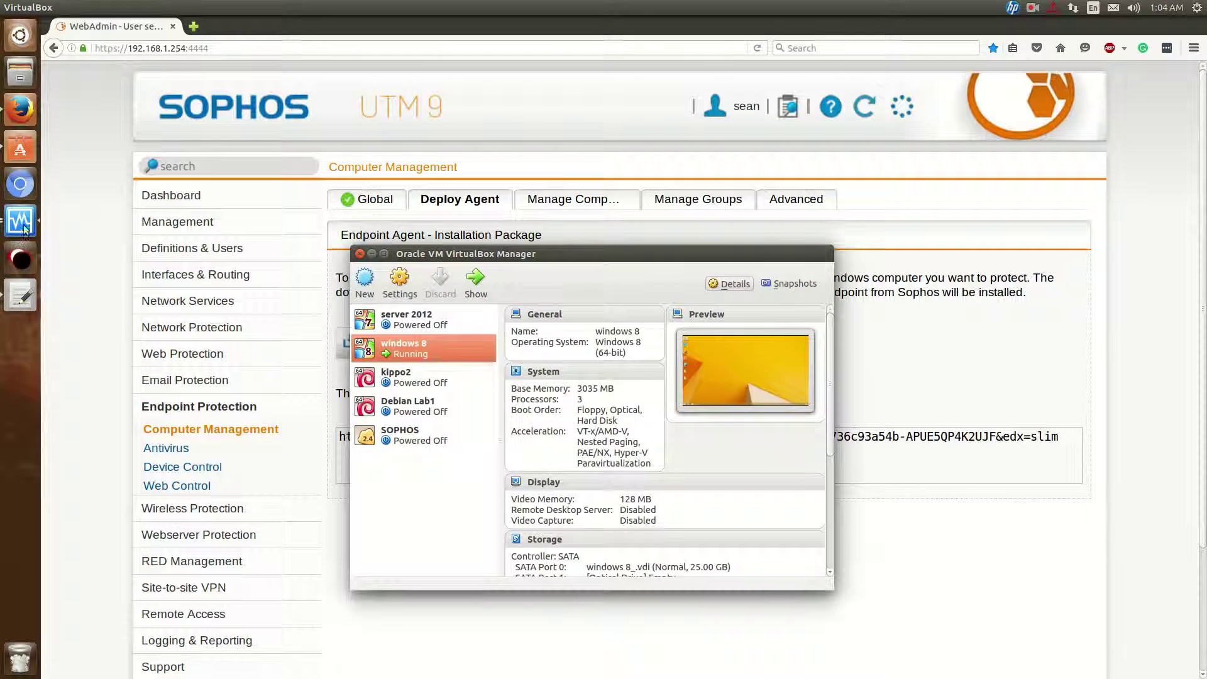
{"action": "double_click", "coordinate": [437, 343]}
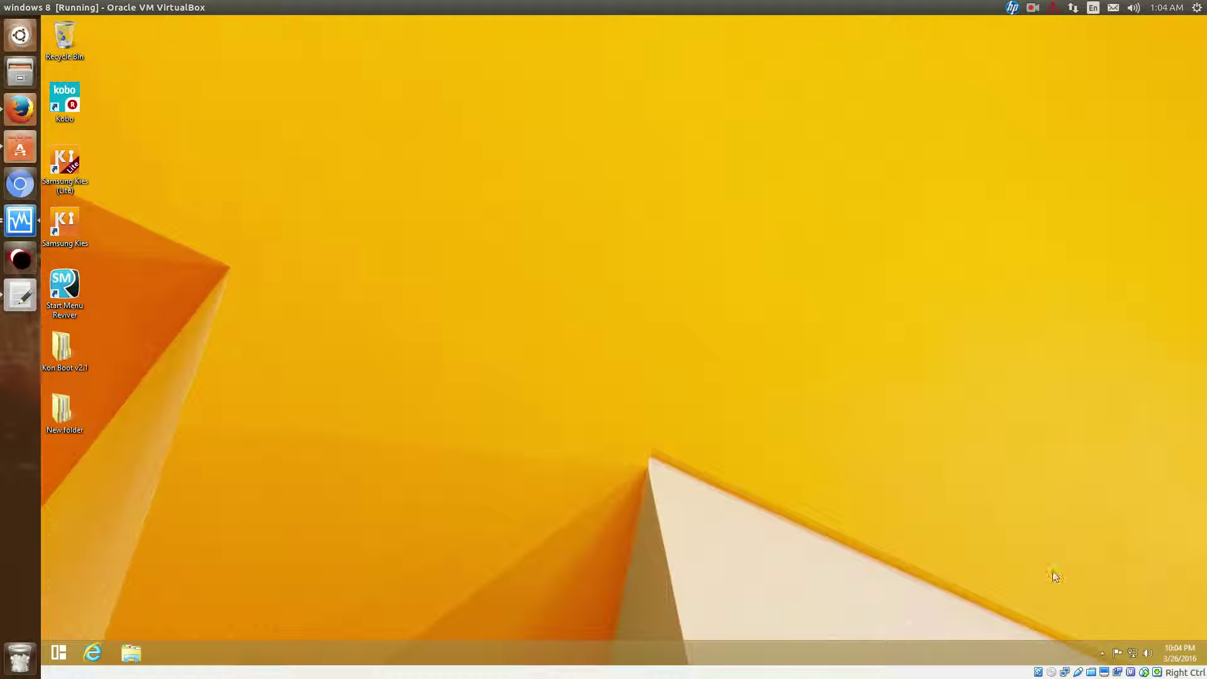
{"action": "left_click", "coordinate": [1102, 654]}
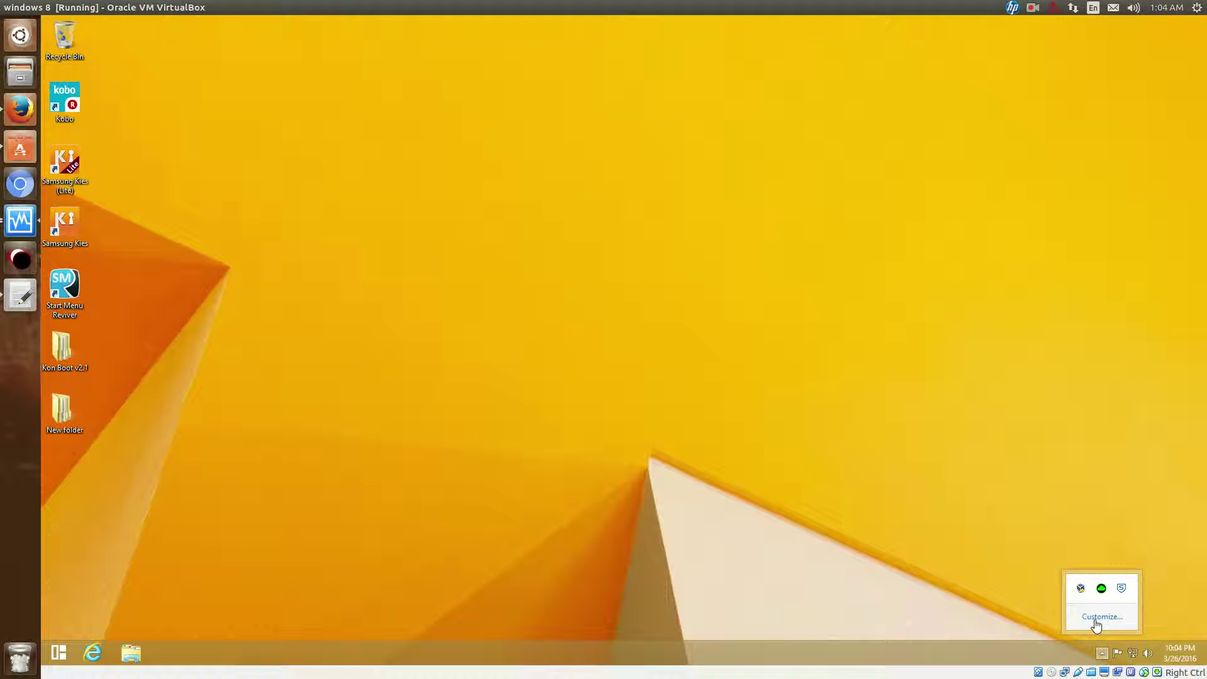
{"action": "left_click", "coordinate": [1081, 590]}
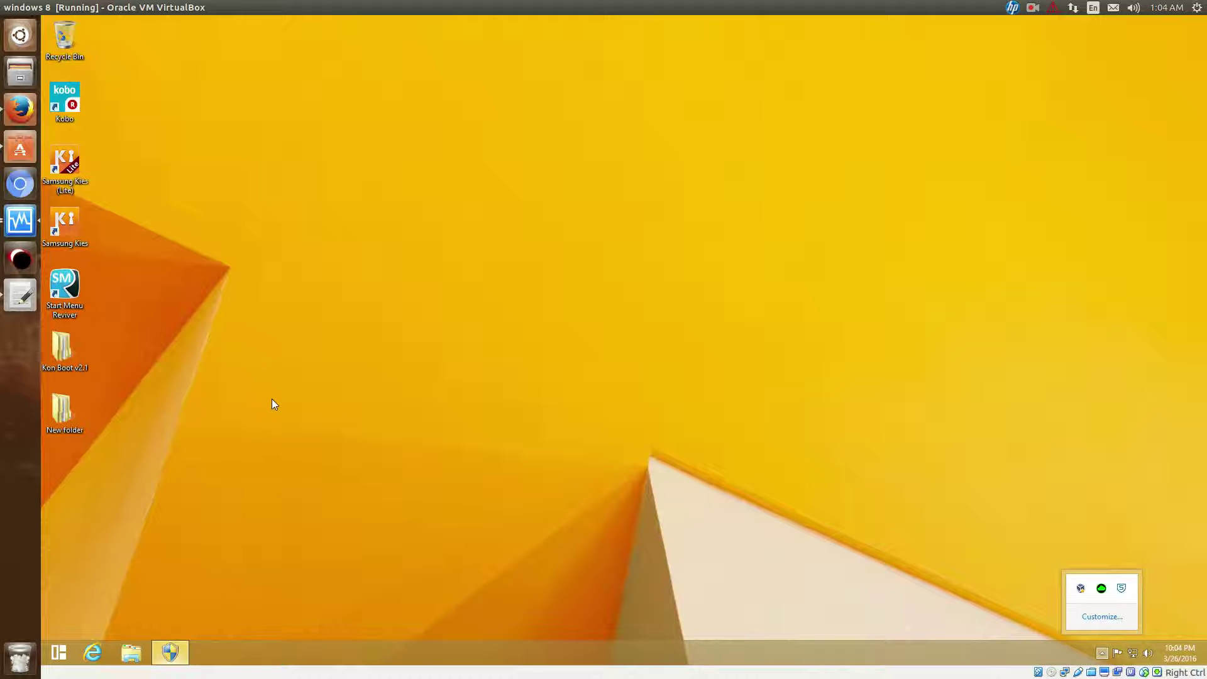
{"action": "left_click", "coordinate": [189, 640]}
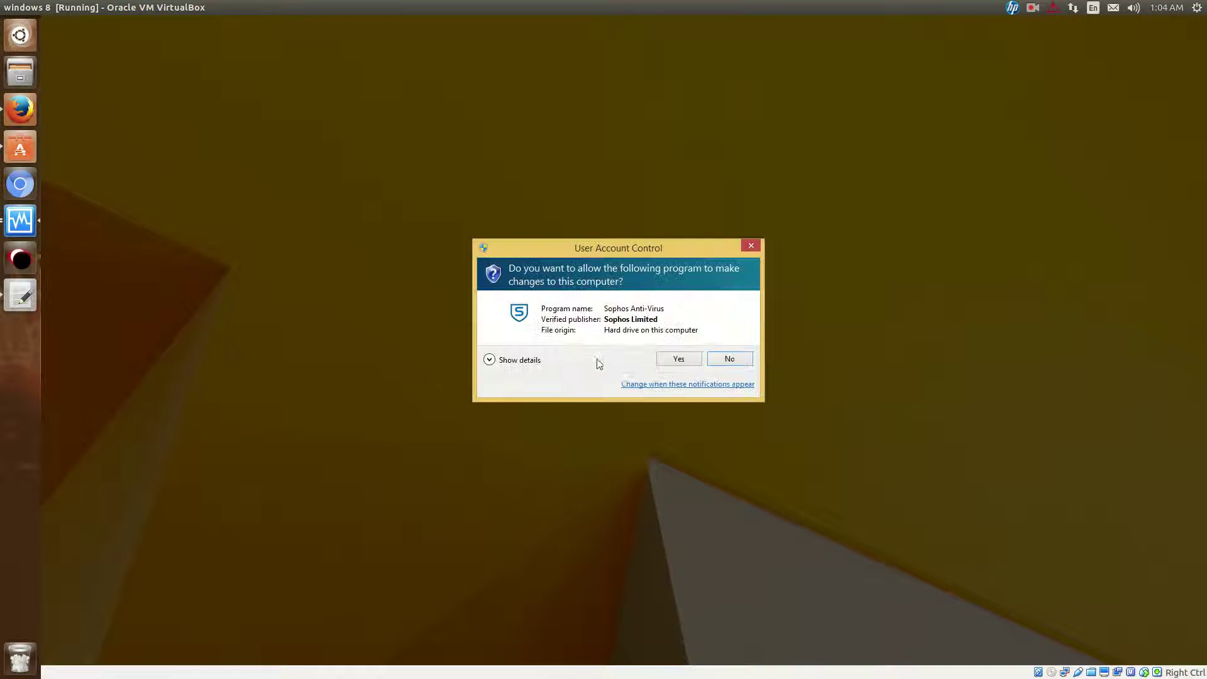
{"action": "left_click", "coordinate": [682, 360]}
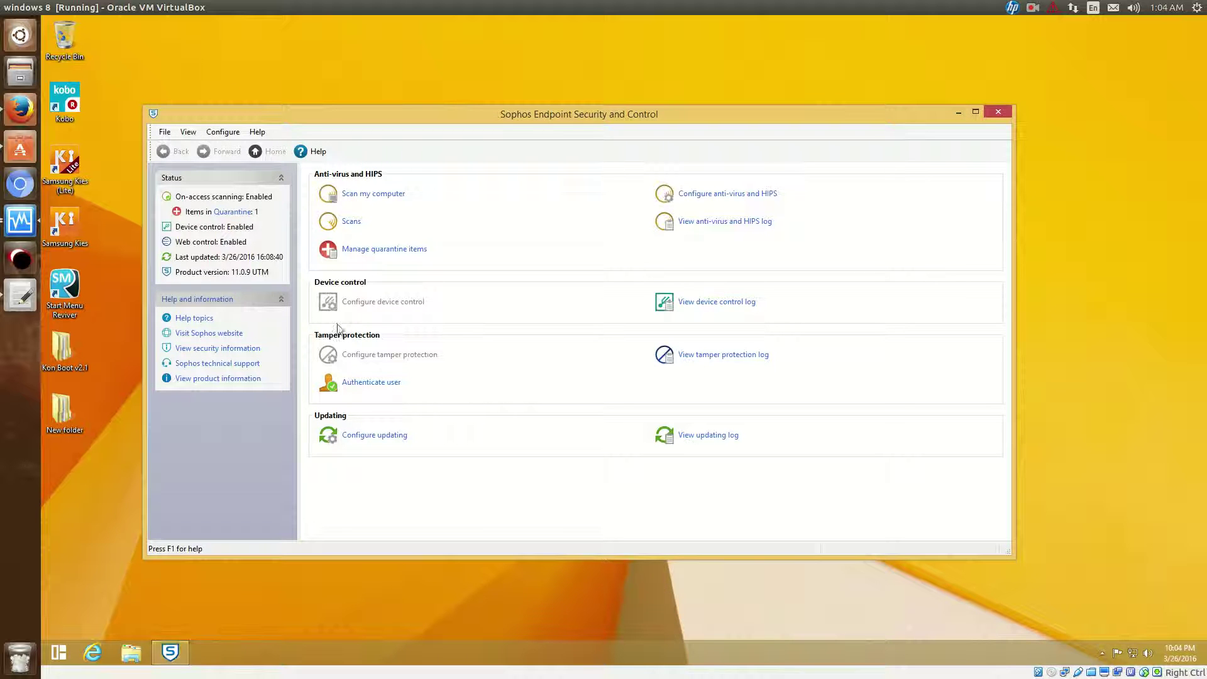
Step: Back in WebAdmin, edit and save the LAB computer in the Manage Computers list
{"action": "left_click", "coordinate": [7, 110]}
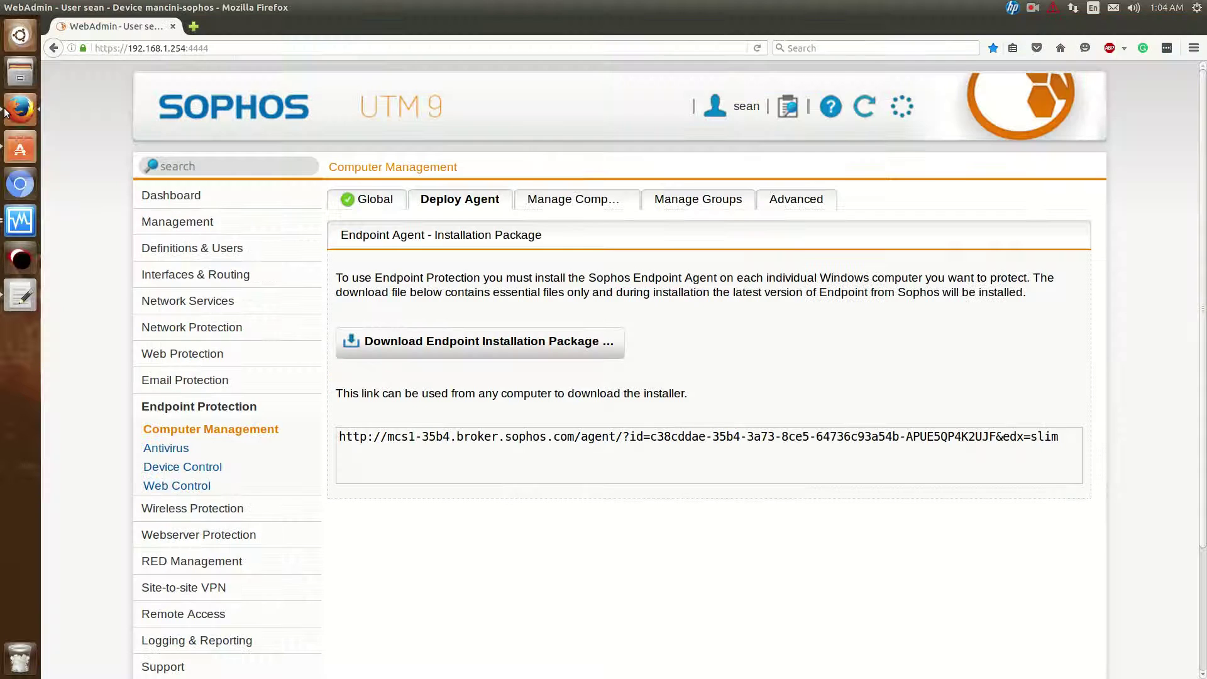
{"action": "left_click", "coordinate": [567, 198]}
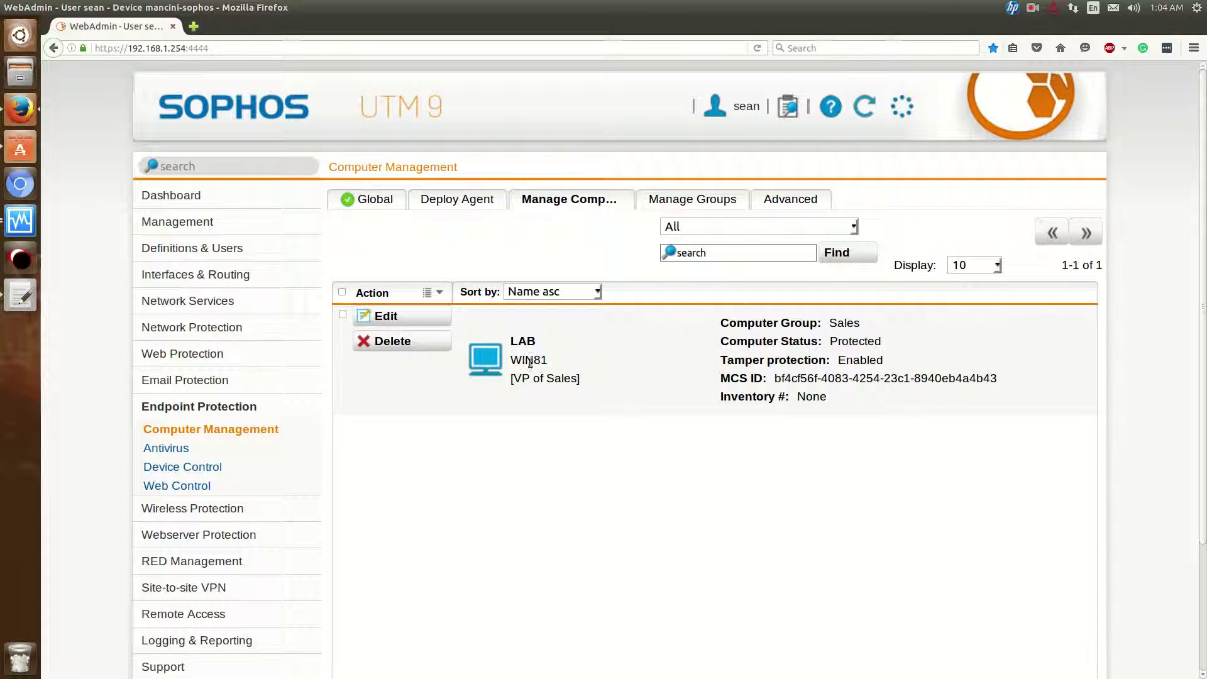
{"action": "left_click", "coordinate": [412, 324]}
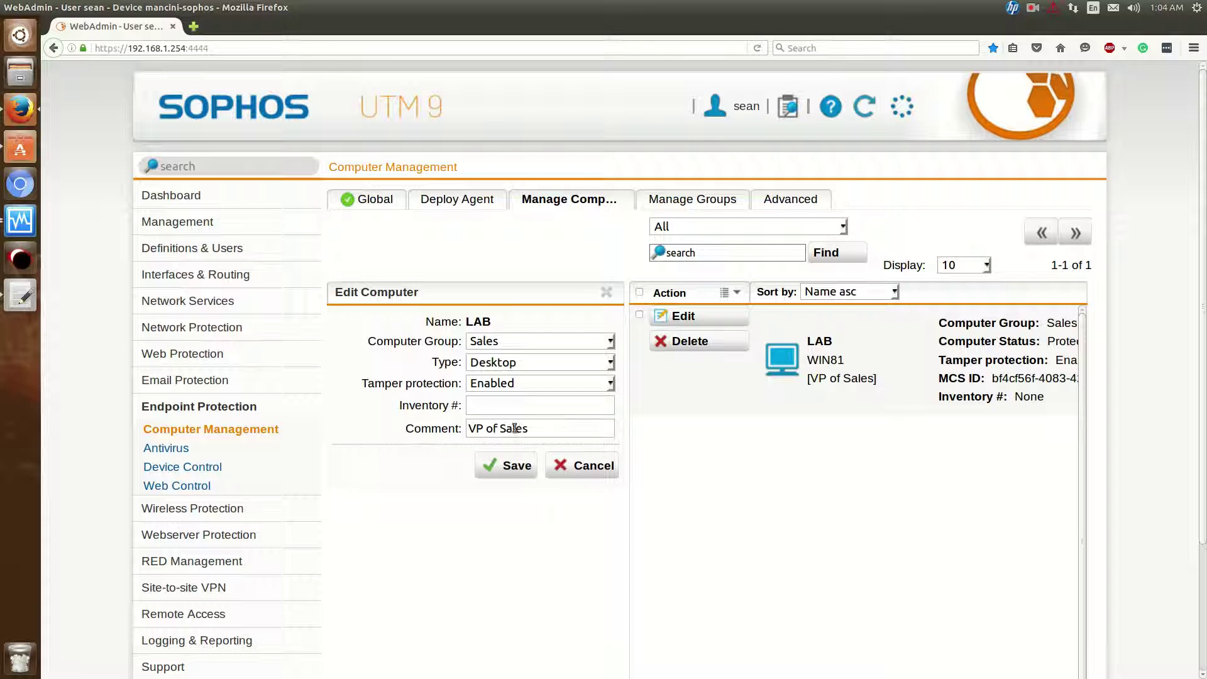
{"action": "left_click", "coordinate": [521, 466]}
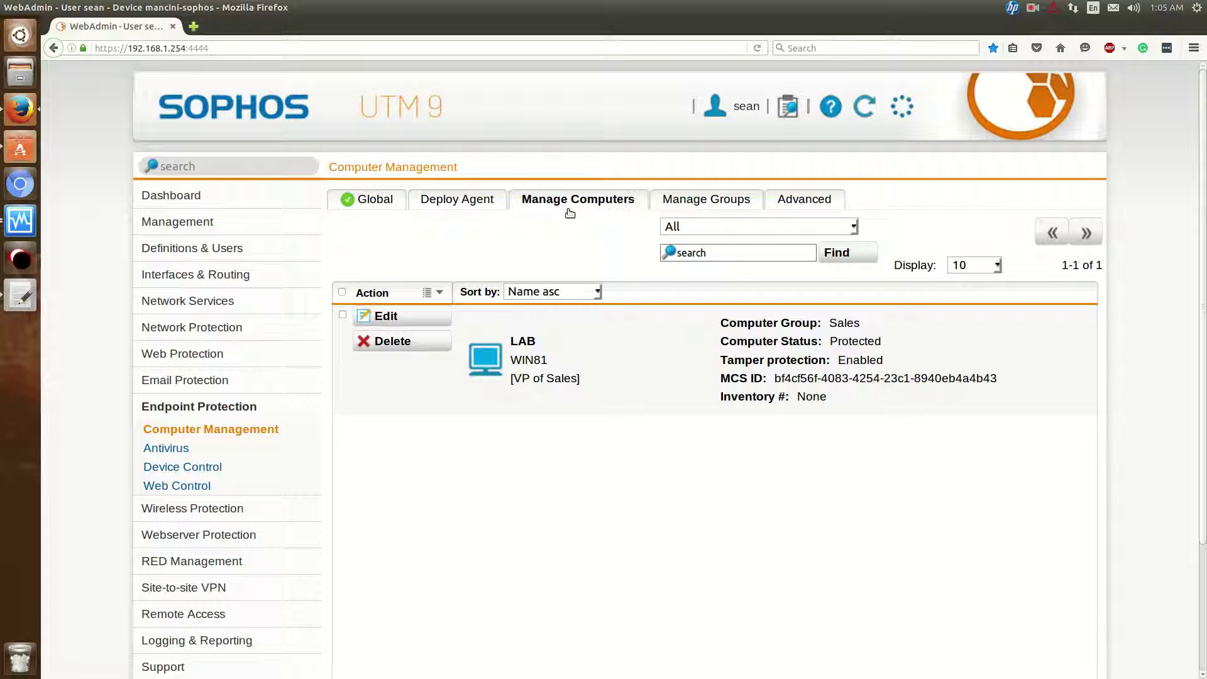
Step: Review the Manage Groups list: Default, Marketing and Sales with their policies
{"action": "left_click", "coordinate": [696, 206]}
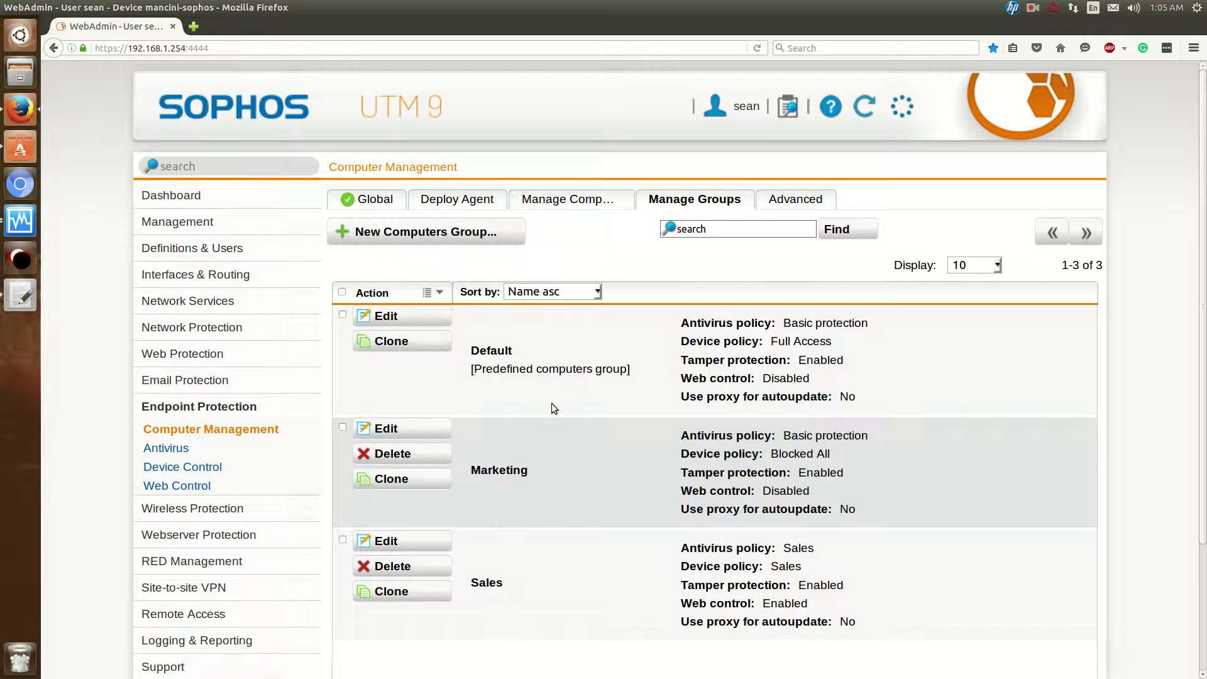
{"action": "scroll", "coordinate": [552, 405], "scroll_direction": "down", "scroll_amount": 2}
{"action": "scroll", "coordinate": [516, 371], "scroll_direction": "up", "scroll_amount": 2}
{"action": "scroll", "coordinate": [650, 426], "scroll_direction": "down", "scroll_amount": 2}
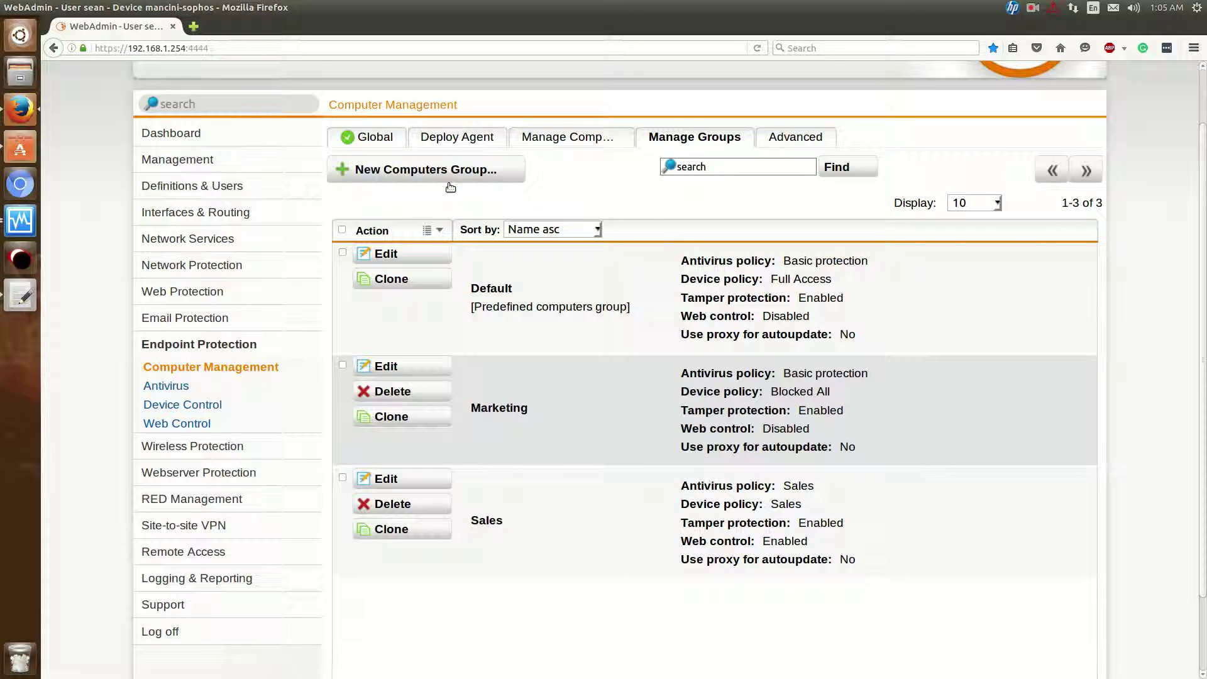
{"action": "left_click", "coordinate": [449, 177]}
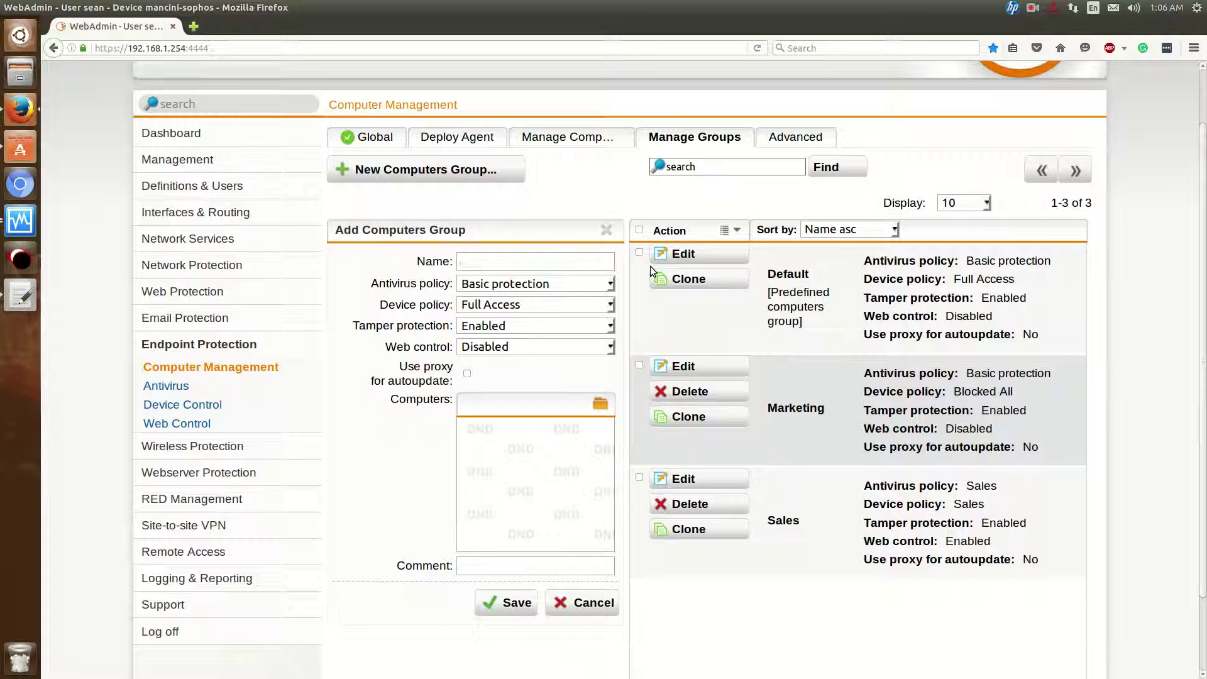
{"action": "type", "text": "Tech support"}
{"action": "left_click", "coordinate": [608, 406]}
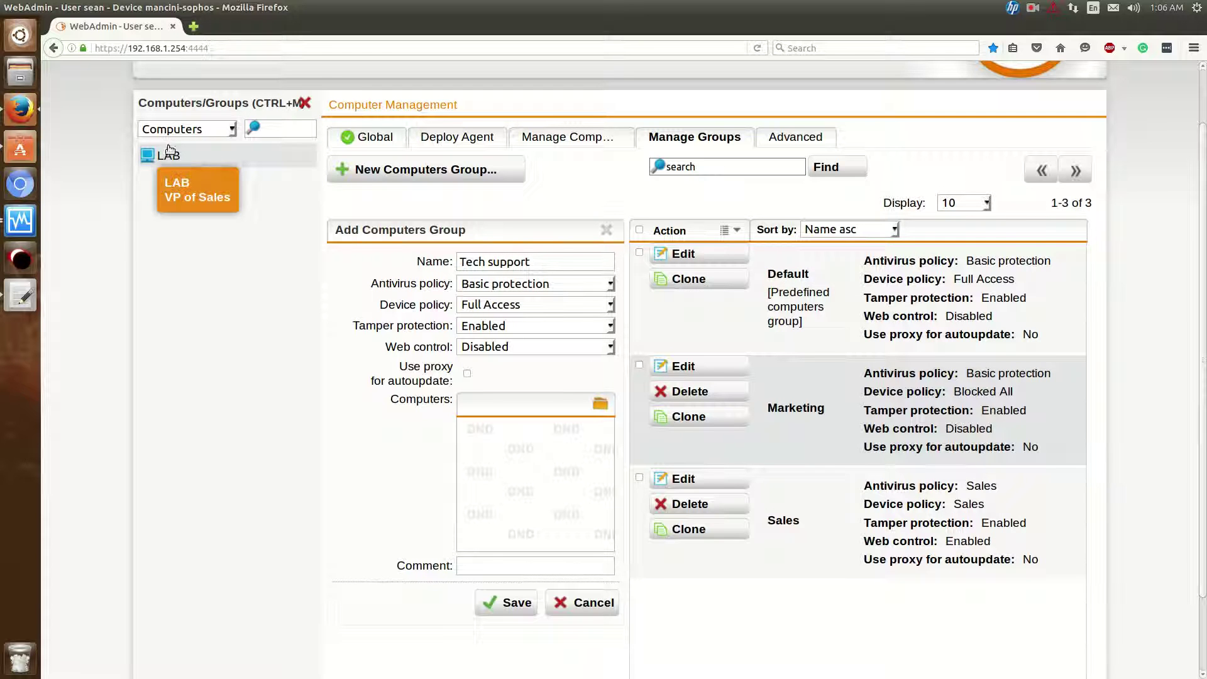
{"action": "left_click_drag", "start_coordinate": [169, 157], "coordinate": [503, 464]}
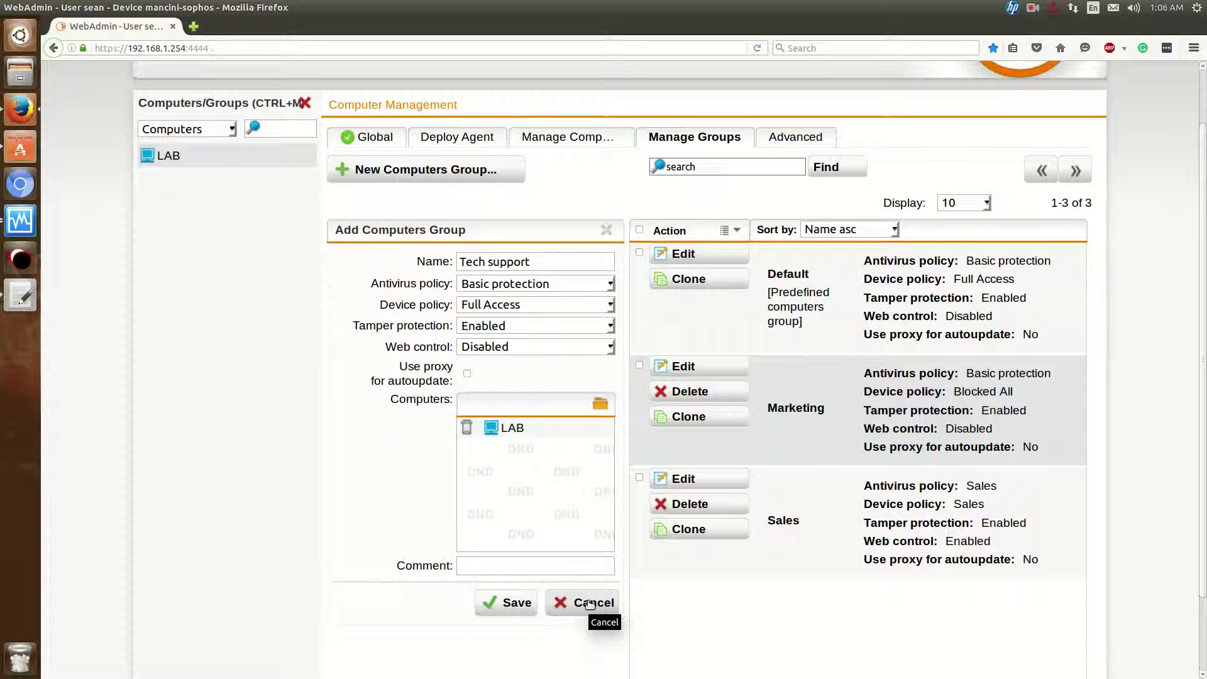
{"action": "left_click", "coordinate": [590, 604]}
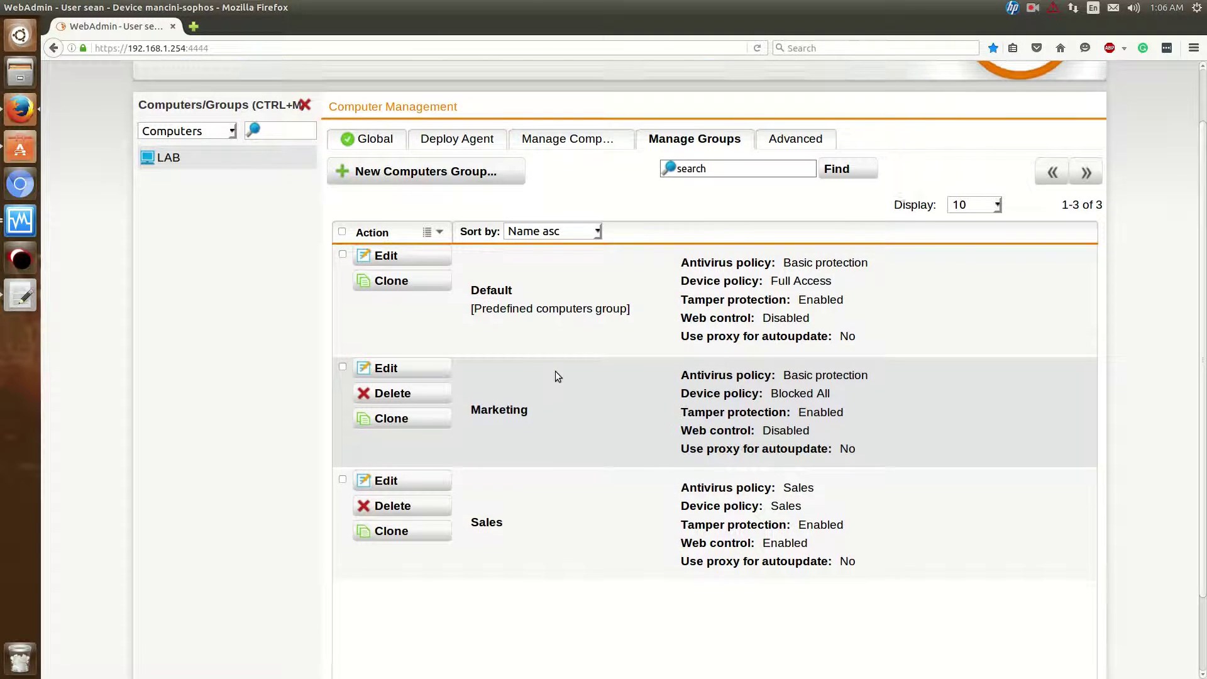
{"action": "scroll", "coordinate": [555, 372], "scroll_direction": "up", "scroll_amount": 2}
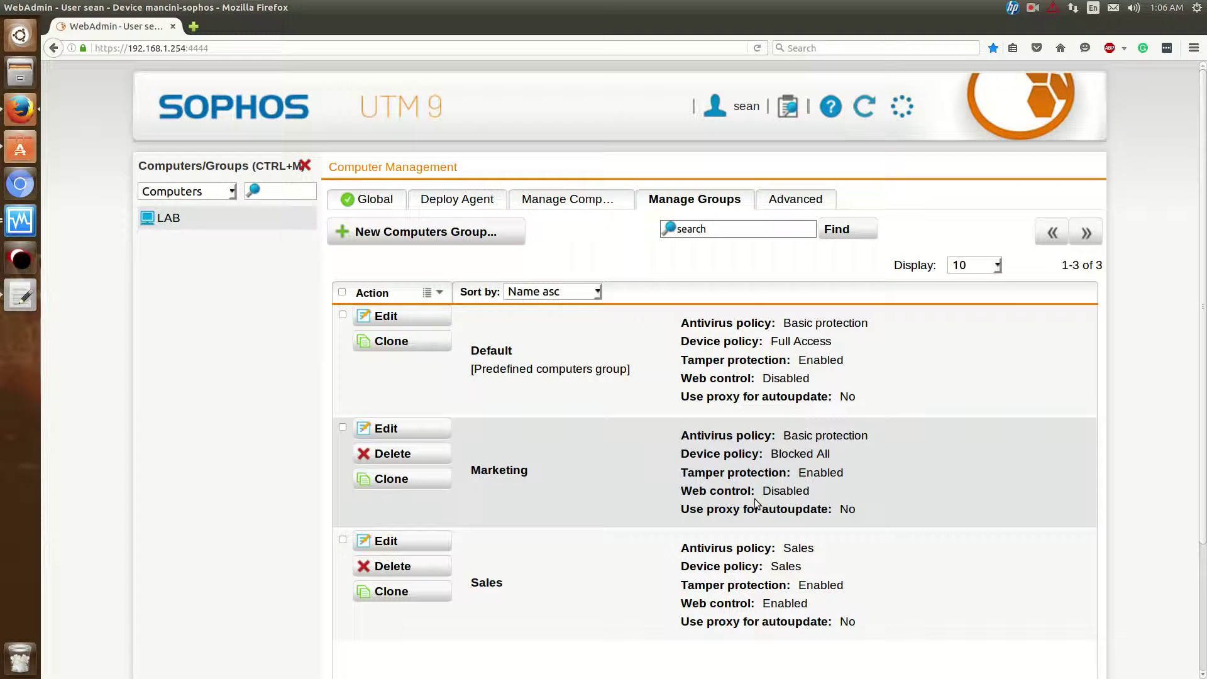
{"action": "scroll", "coordinate": [763, 410], "scroll_direction": "down", "scroll_amount": 2}
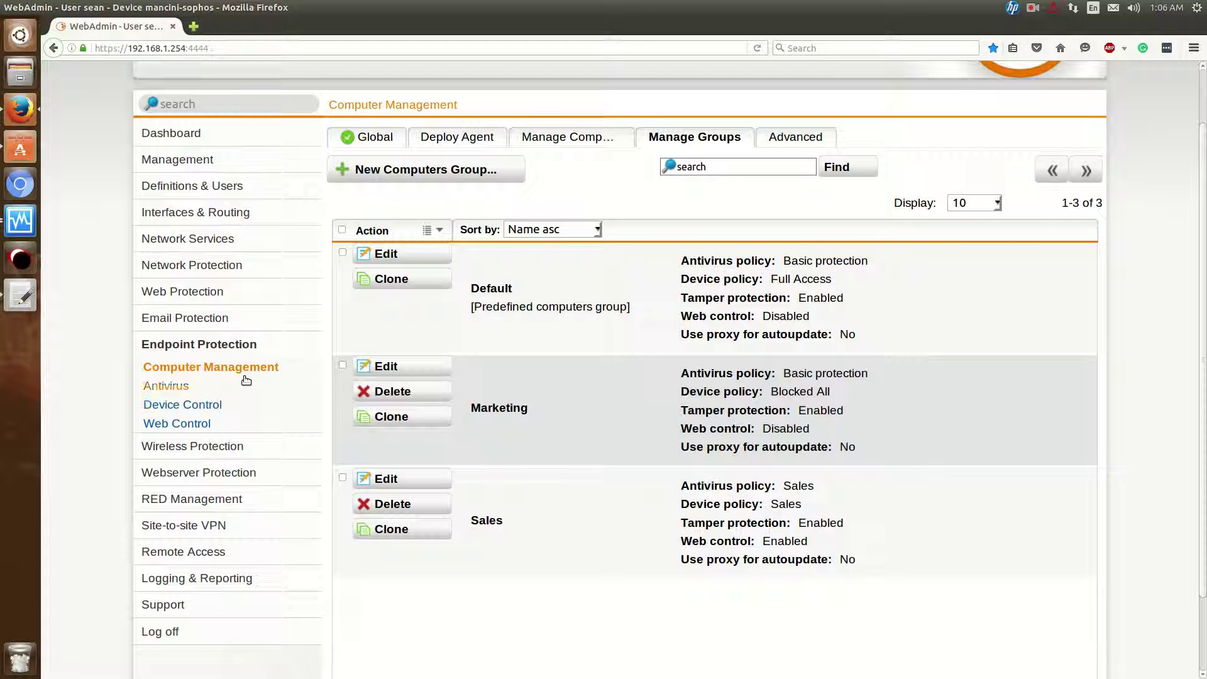
Step: Browse the existing antivirus policies and start a new Add Policy form
{"action": "left_click", "coordinate": [179, 384]}
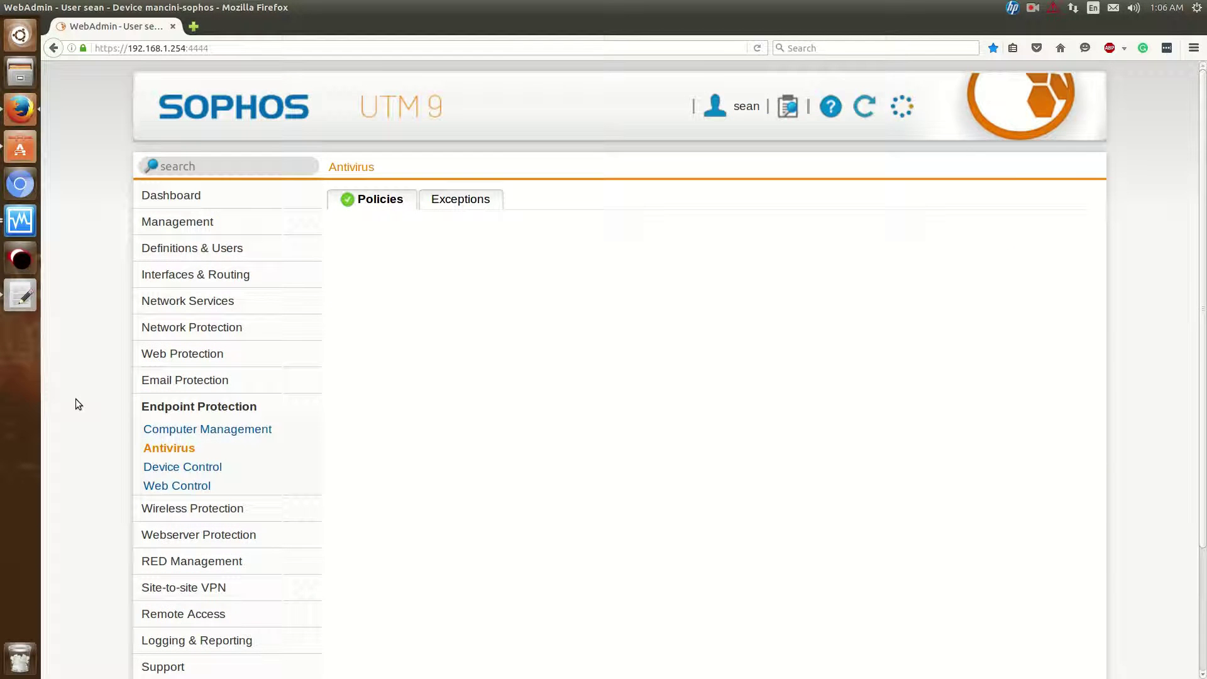
{"action": "scroll", "coordinate": [519, 349], "scroll_direction": "down", "scroll_amount": 2}
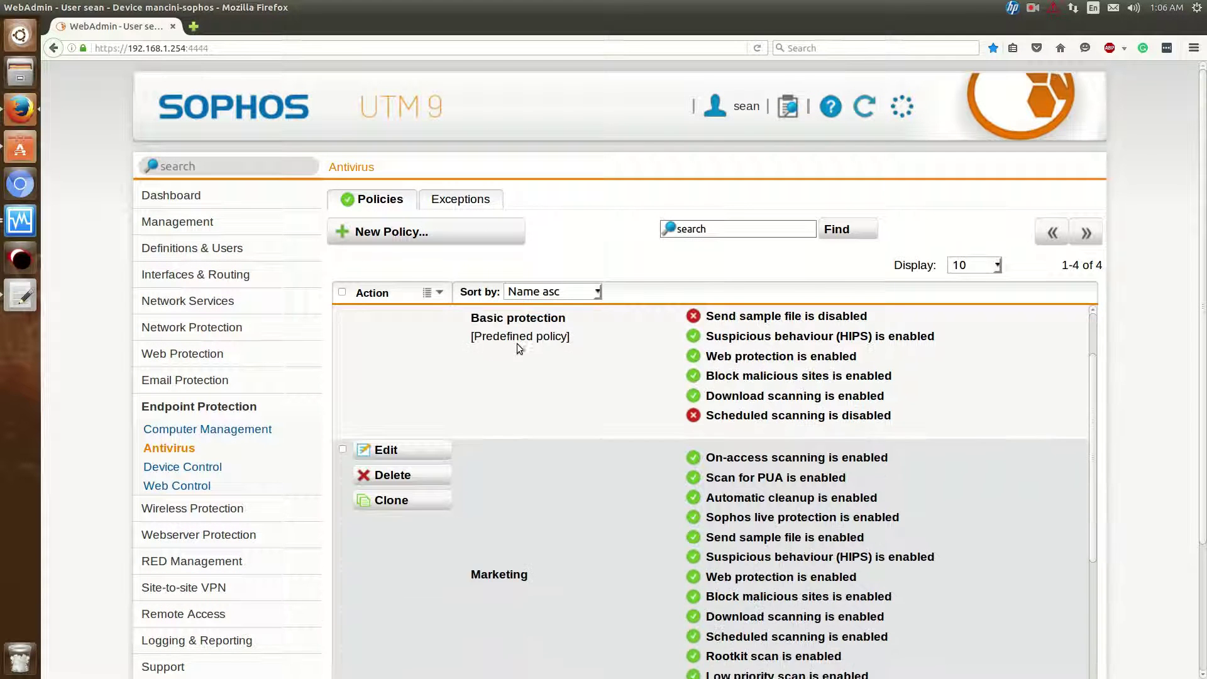
{"action": "scroll", "coordinate": [531, 378], "scroll_direction": "up", "scroll_amount": 2}
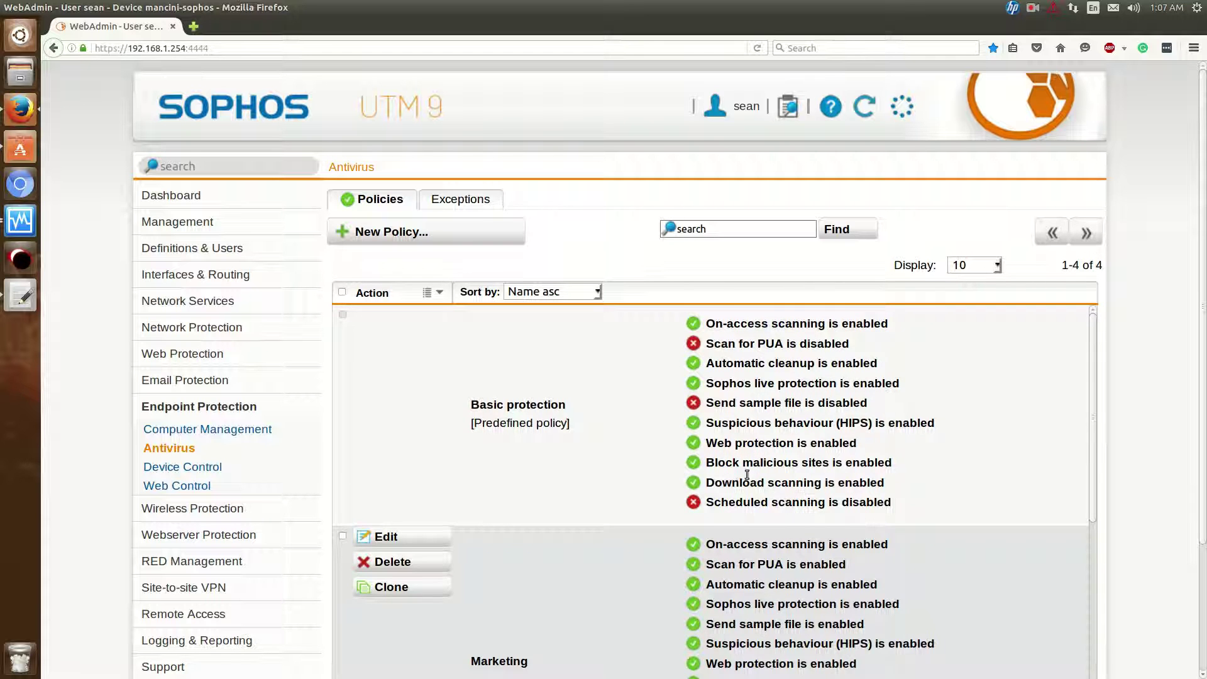
{"action": "scroll", "coordinate": [545, 470], "scroll_direction": "down", "scroll_amount": 10}
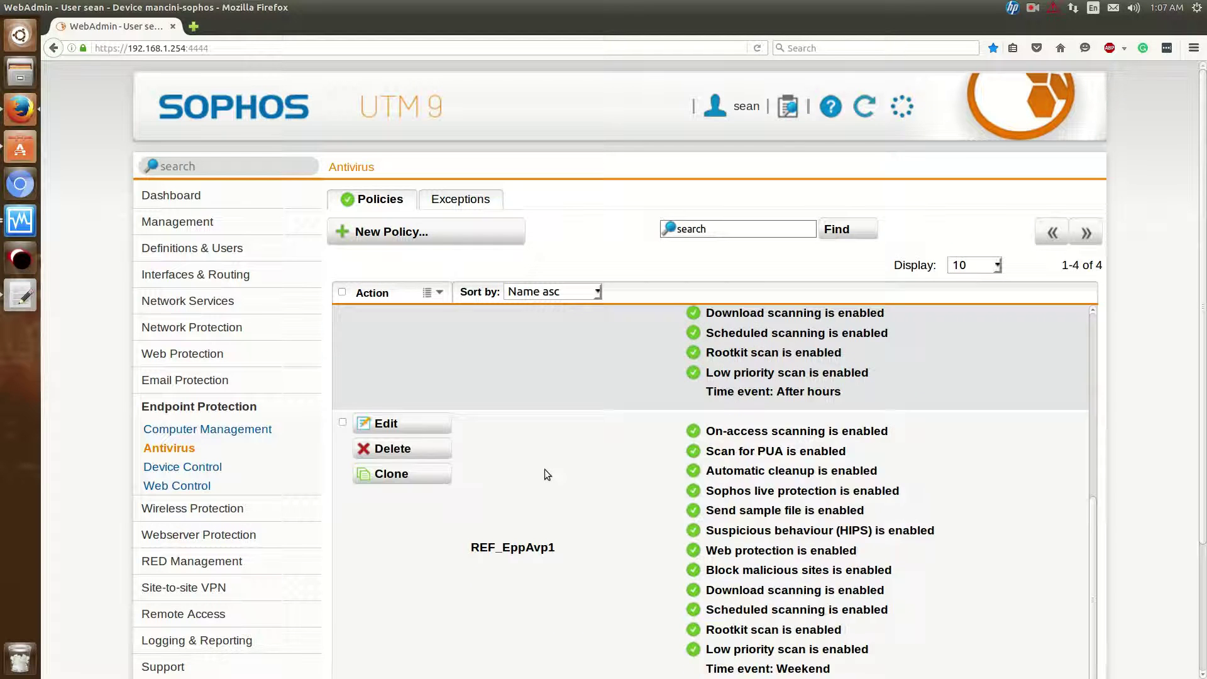
{"action": "scroll", "coordinate": [542, 472], "scroll_direction": "up", "scroll_amount": 10}
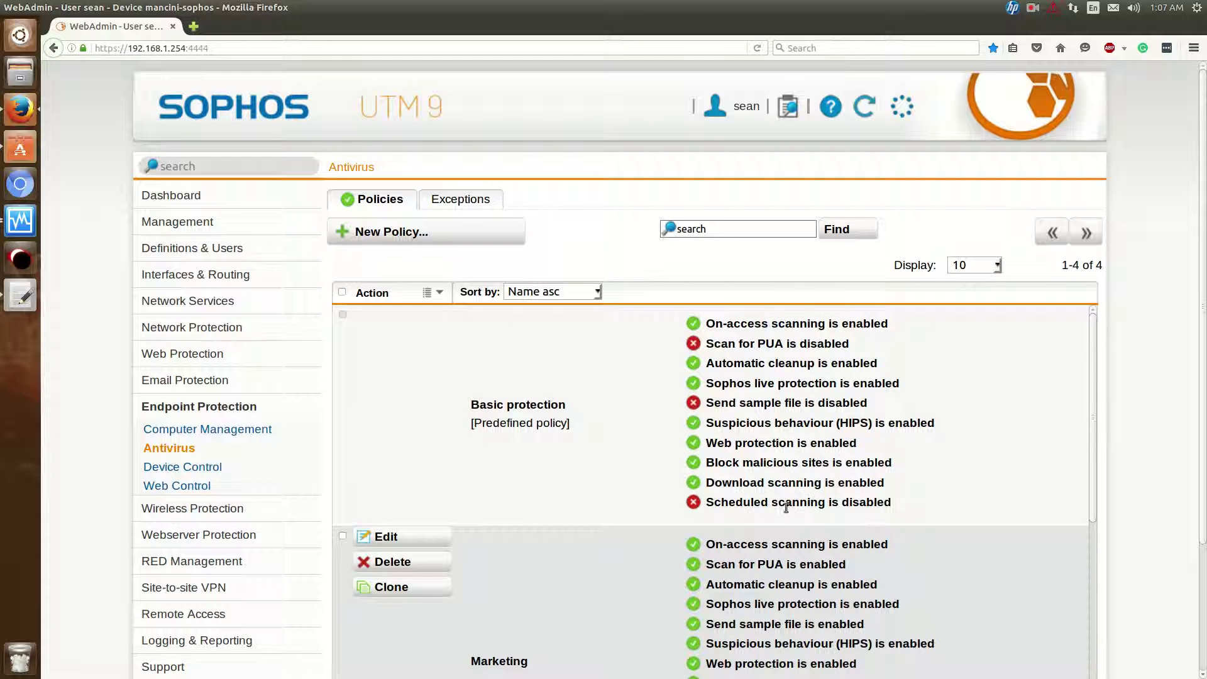
{"action": "left_click", "coordinate": [445, 237]}
{"action": "scroll", "coordinate": [599, 365], "scroll_direction": "down", "scroll_amount": 4}
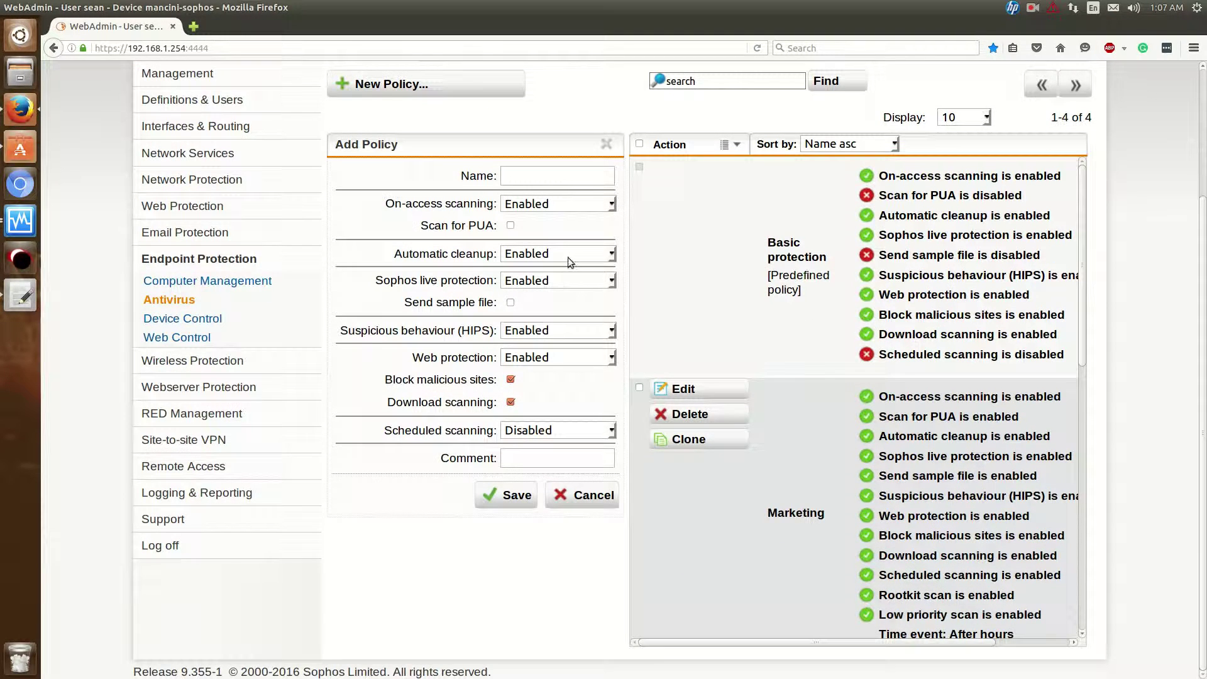
Step: Enable scheduled scanning with rootkit and low-priority scans, restricted to Work hours
{"action": "scroll", "coordinate": [560, 258], "scroll_direction": "up", "scroll_amount": 4}
{"action": "scroll", "coordinate": [434, 489], "scroll_direction": "down", "scroll_amount": 2}
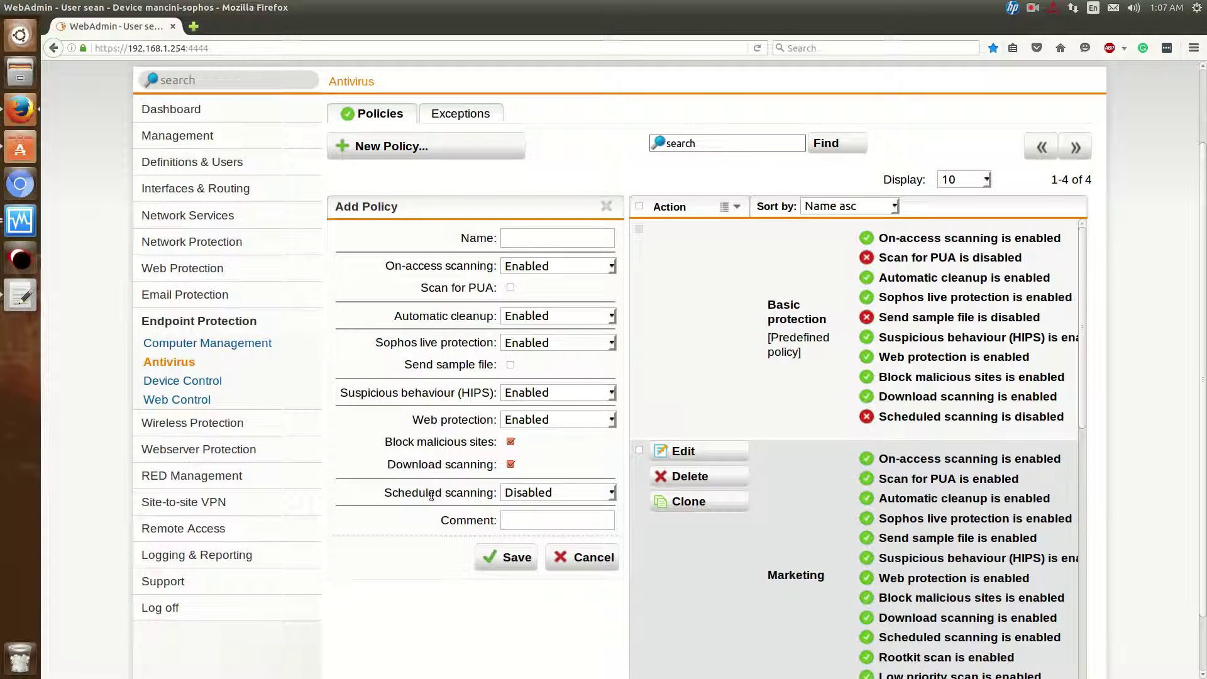
{"action": "left_click", "coordinate": [579, 493]}
{"action": "left_click", "coordinate": [584, 522]}
{"action": "left_click", "coordinate": [511, 514]}
{"action": "left_click", "coordinate": [510, 537]}
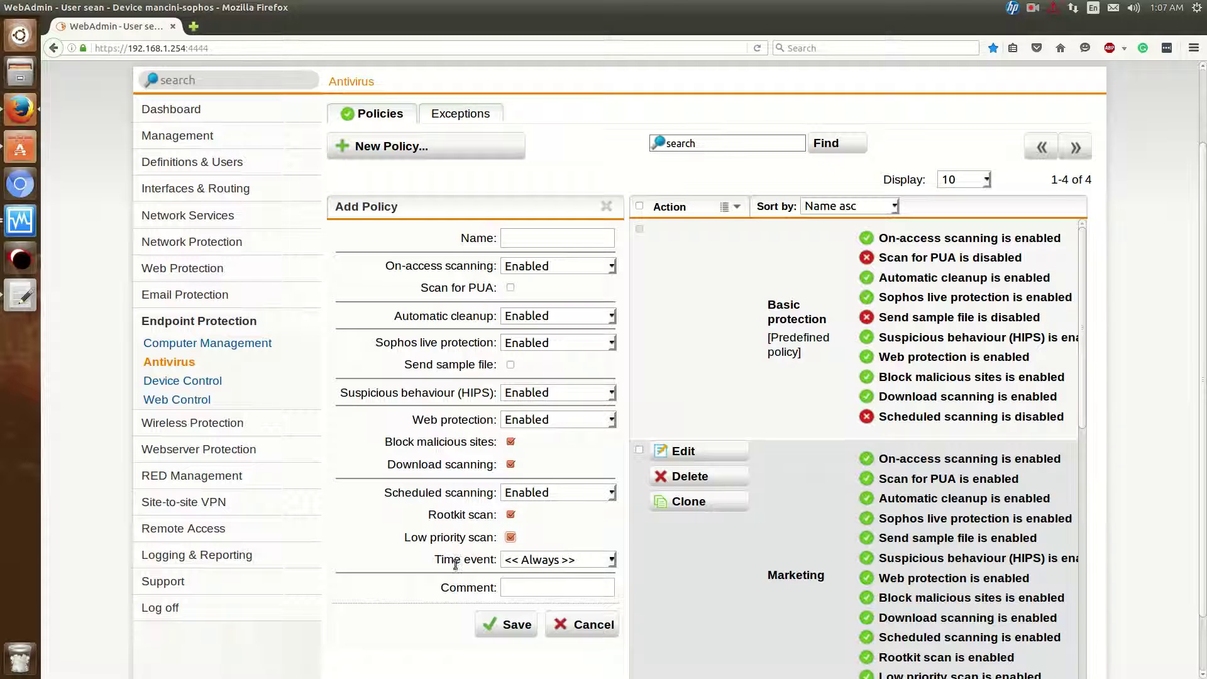
{"action": "left_click", "coordinate": [546, 562]}
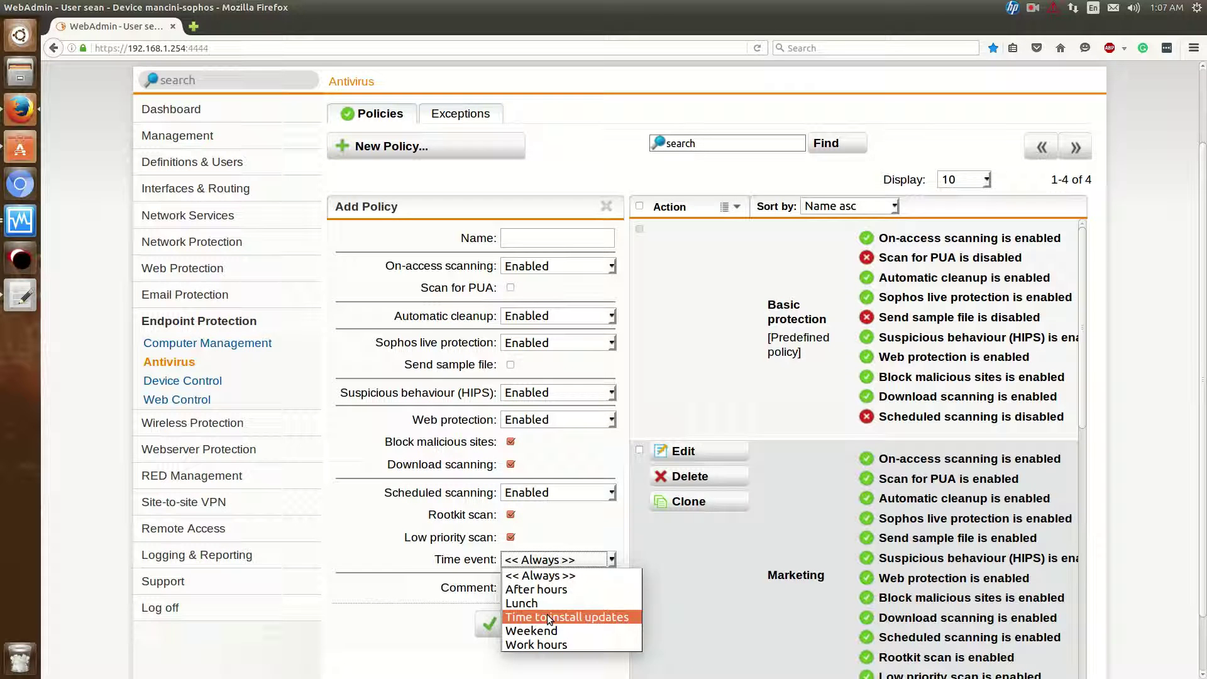
{"action": "left_click", "coordinate": [584, 639]}
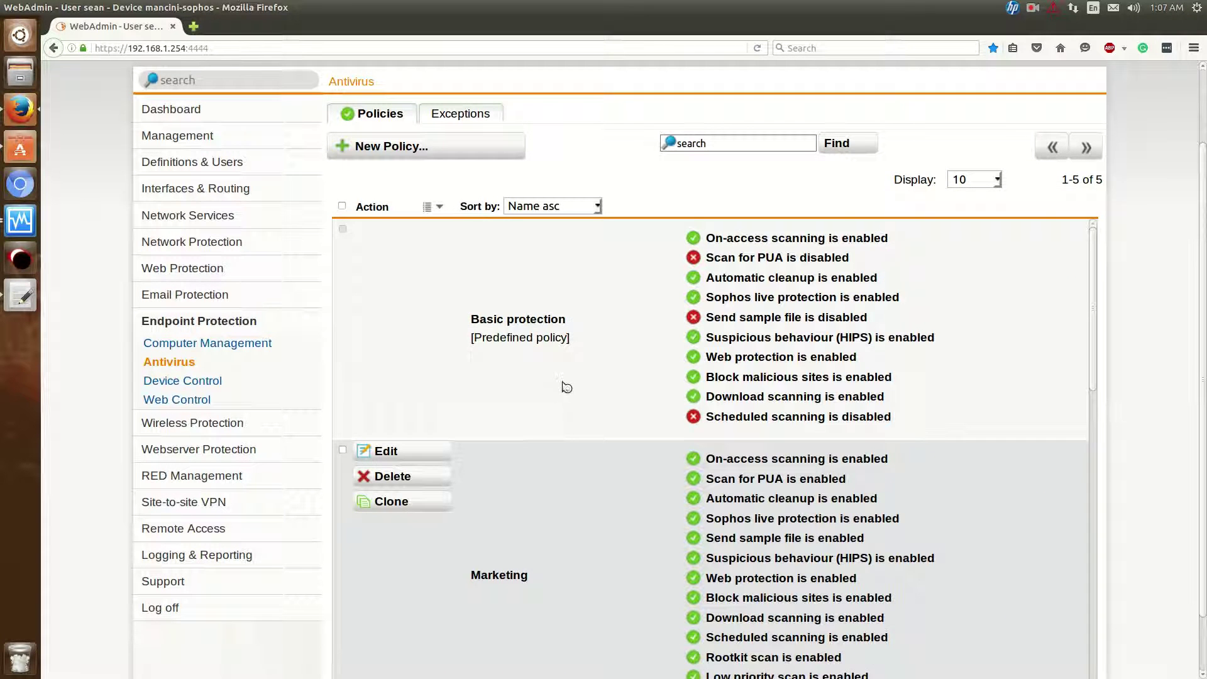
Step: Scroll through the antivirus policy list to check the new REF_EppAvp2 entry
{"action": "scroll", "coordinate": [566, 384], "scroll_direction": "down", "scroll_amount": 1}
{"action": "scroll", "coordinate": [574, 383], "scroll_direction": "down", "scroll_amount": 12}
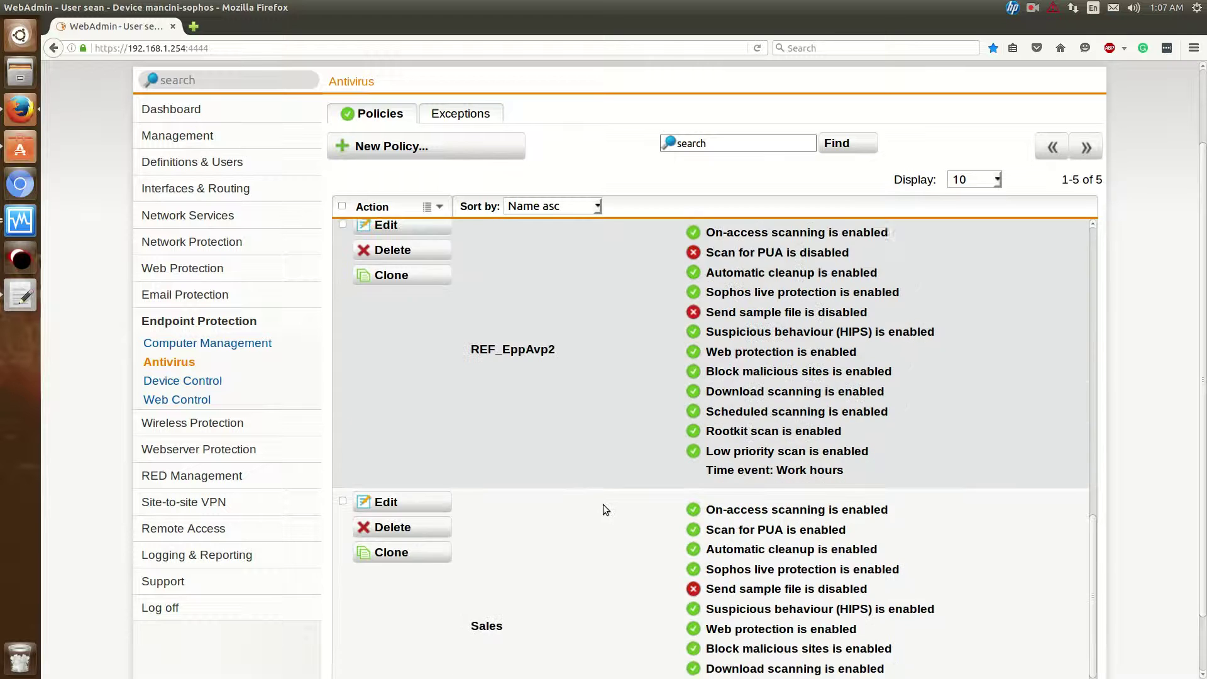
{"action": "scroll", "coordinate": [595, 505], "scroll_direction": "down", "scroll_amount": 1}
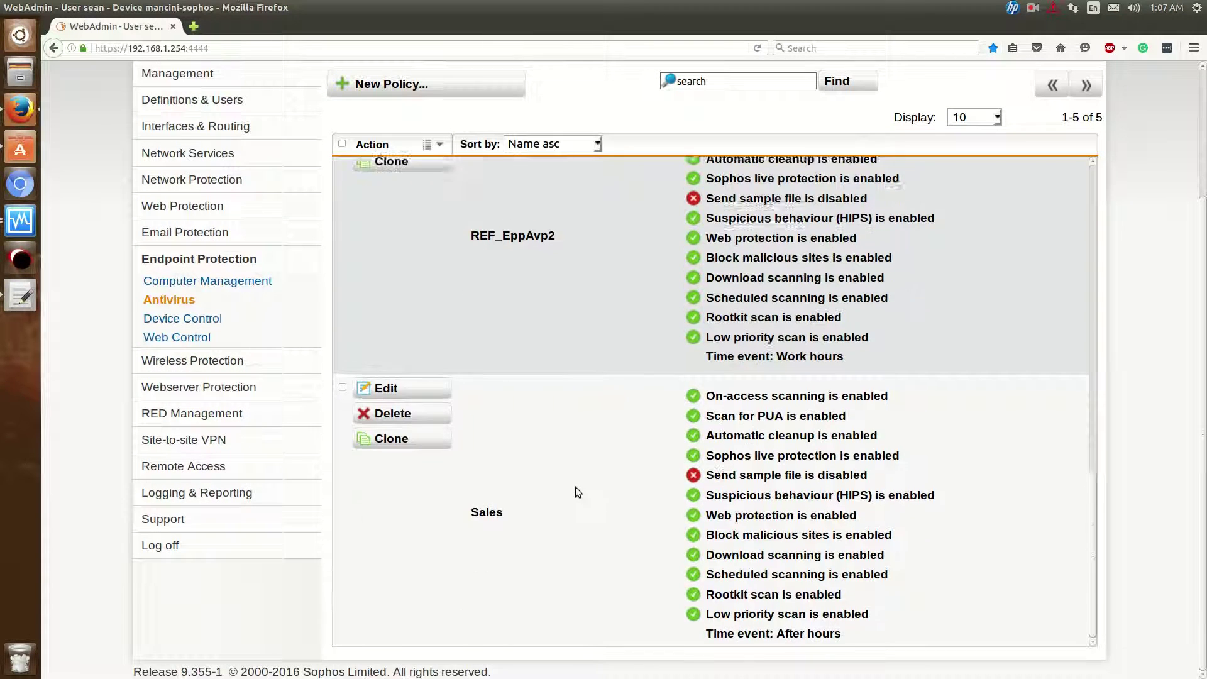
{"action": "scroll", "coordinate": [576, 487], "scroll_direction": "up", "scroll_amount": 1}
{"action": "scroll", "coordinate": [578, 492], "scroll_direction": "down", "scroll_amount": 1}
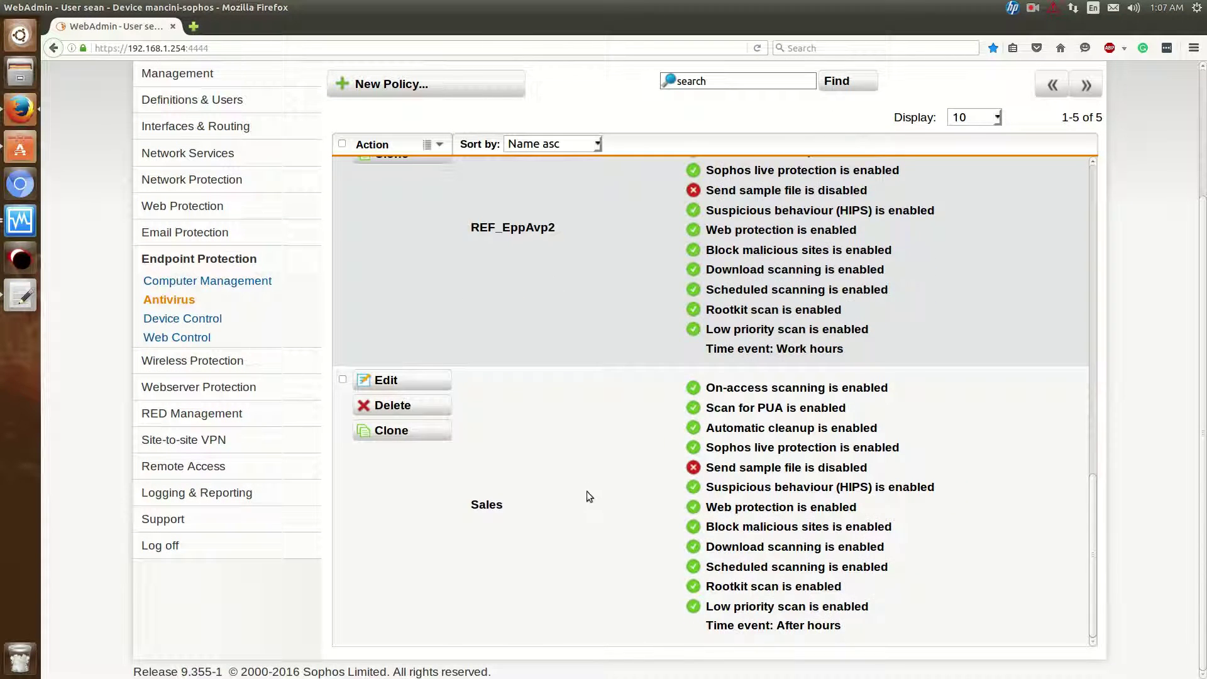
{"action": "scroll", "coordinate": [503, 503], "scroll_direction": "up", "scroll_amount": 3}
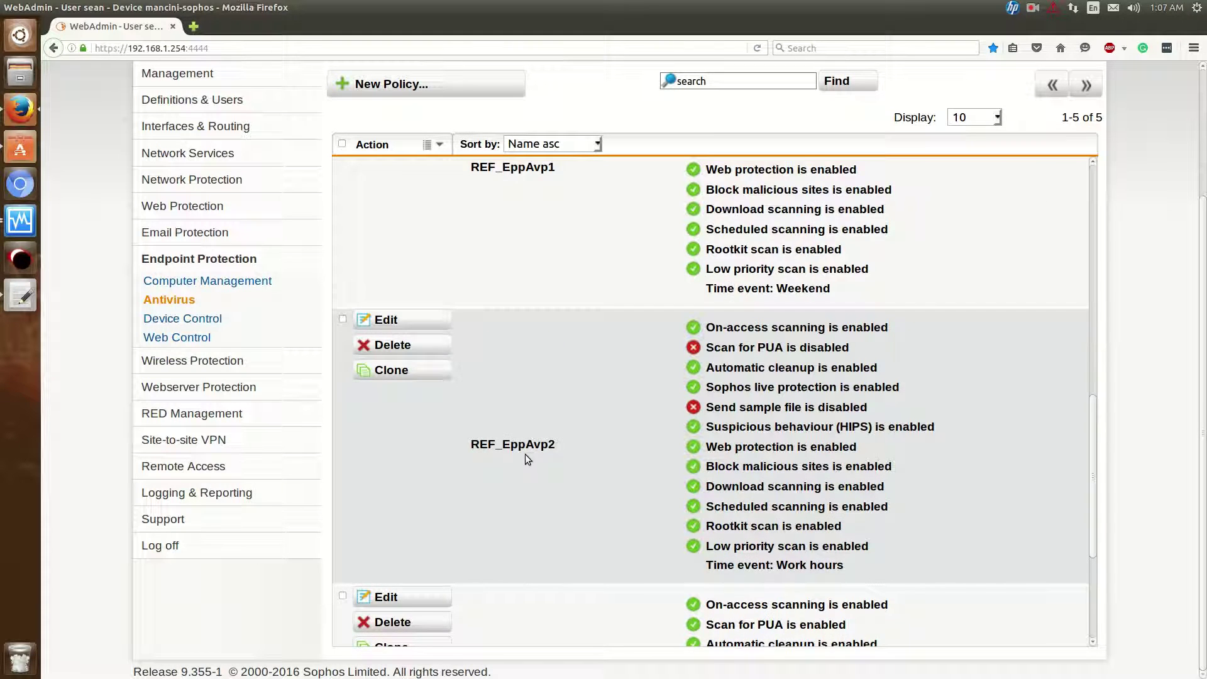
{"action": "scroll", "coordinate": [525, 452], "scroll_direction": "up", "scroll_amount": 8}
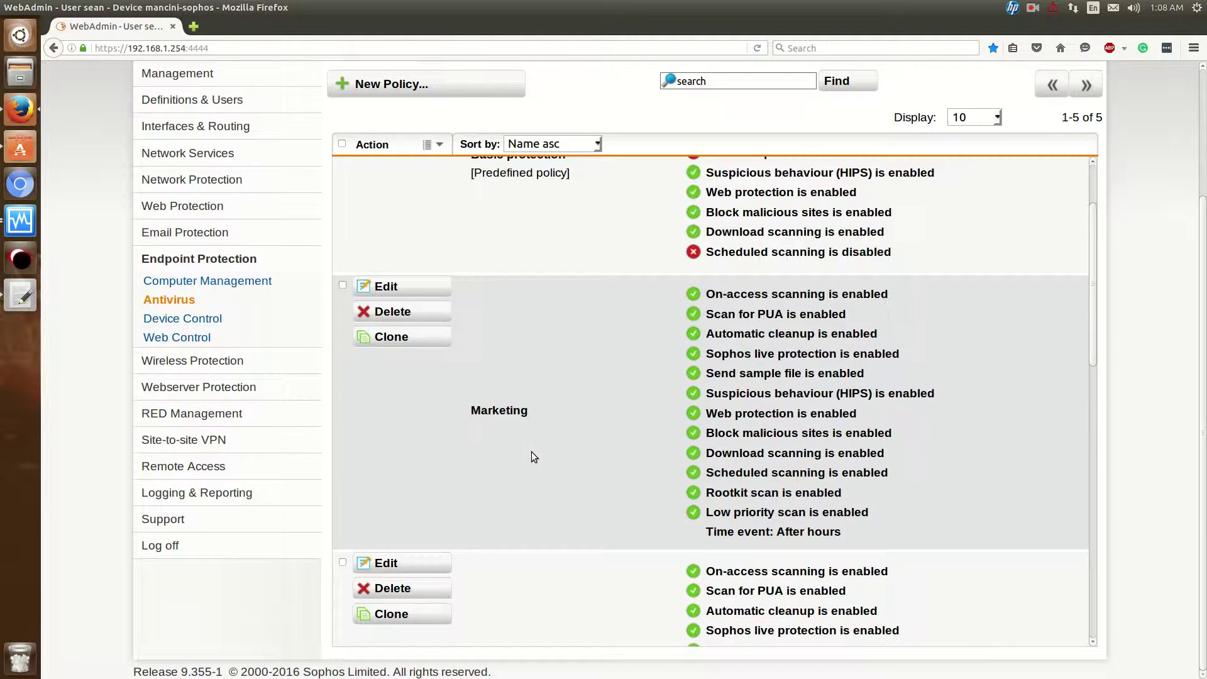
{"action": "scroll", "coordinate": [535, 450], "scroll_direction": "up", "scroll_amount": 5}
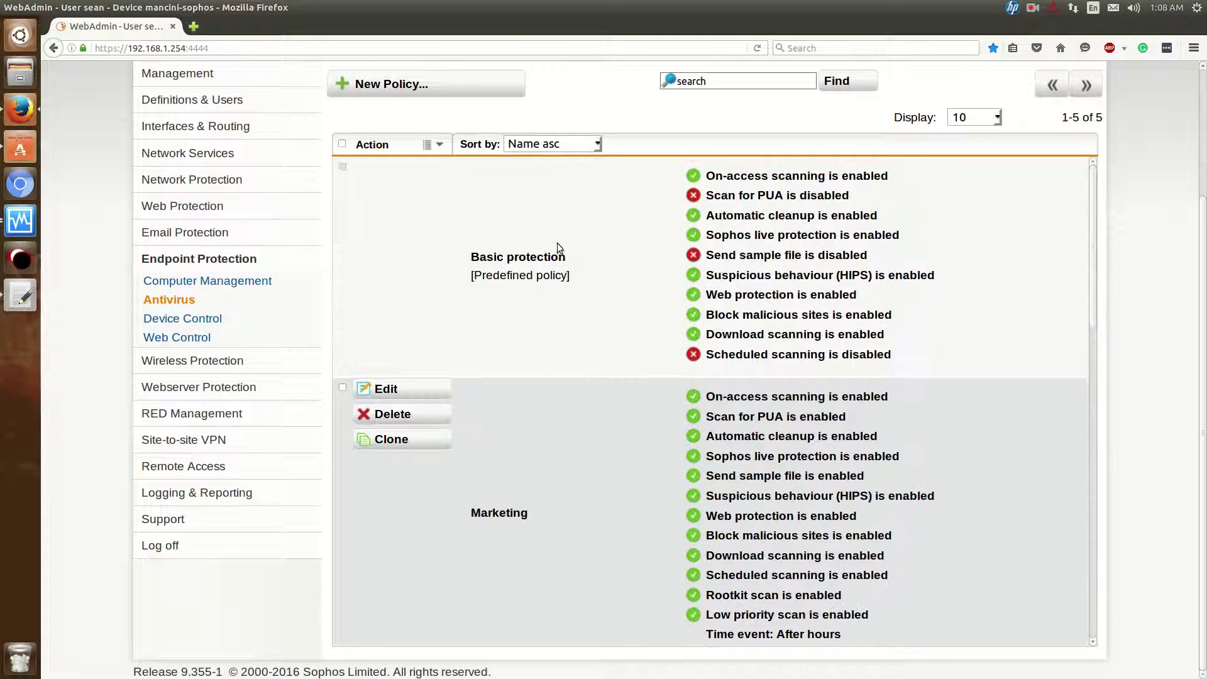
{"action": "scroll", "coordinate": [556, 264], "scroll_direction": "down", "scroll_amount": 8}
{"action": "scroll", "coordinate": [540, 346], "scroll_direction": "down", "scroll_amount": 1}
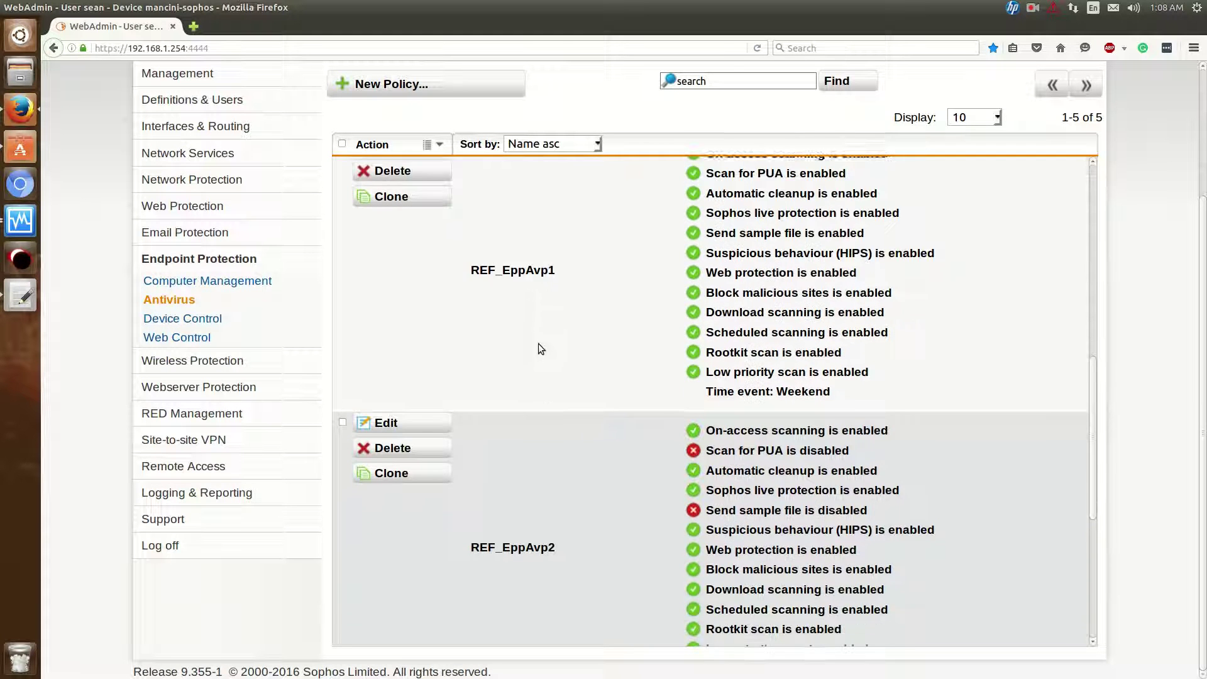
{"action": "scroll", "coordinate": [542, 362], "scroll_direction": "down", "scroll_amount": 5}
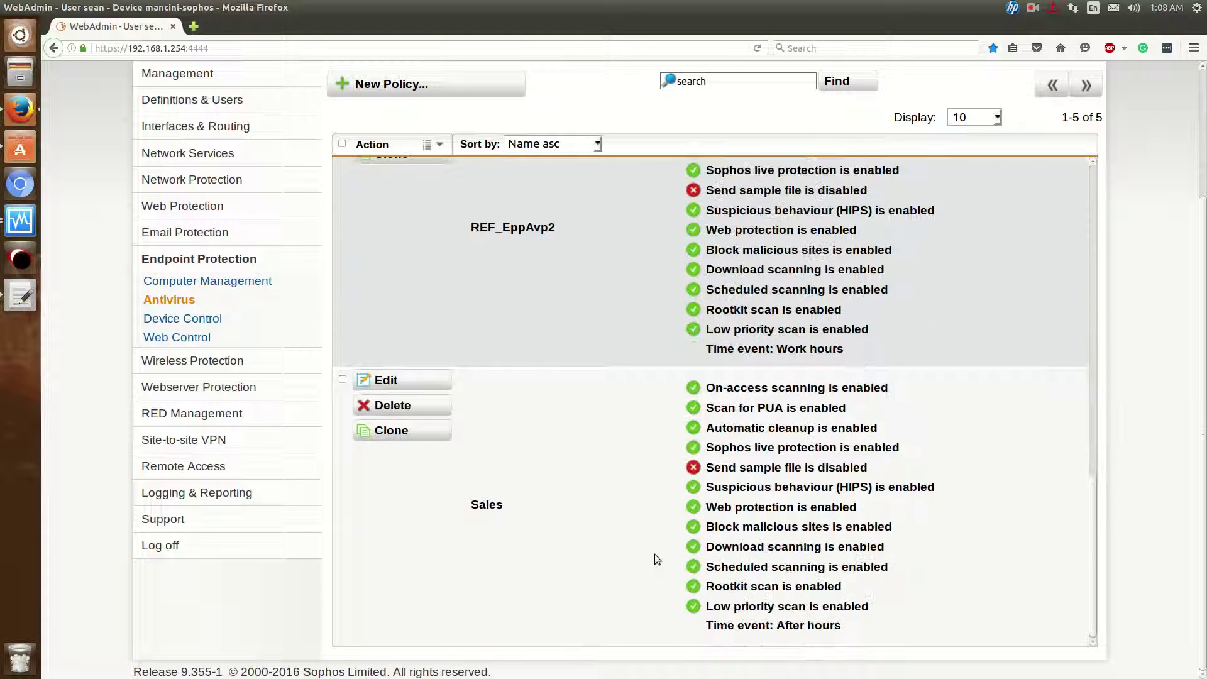
{"action": "scroll", "coordinate": [666, 535], "scroll_direction": "up", "scroll_amount": 3}
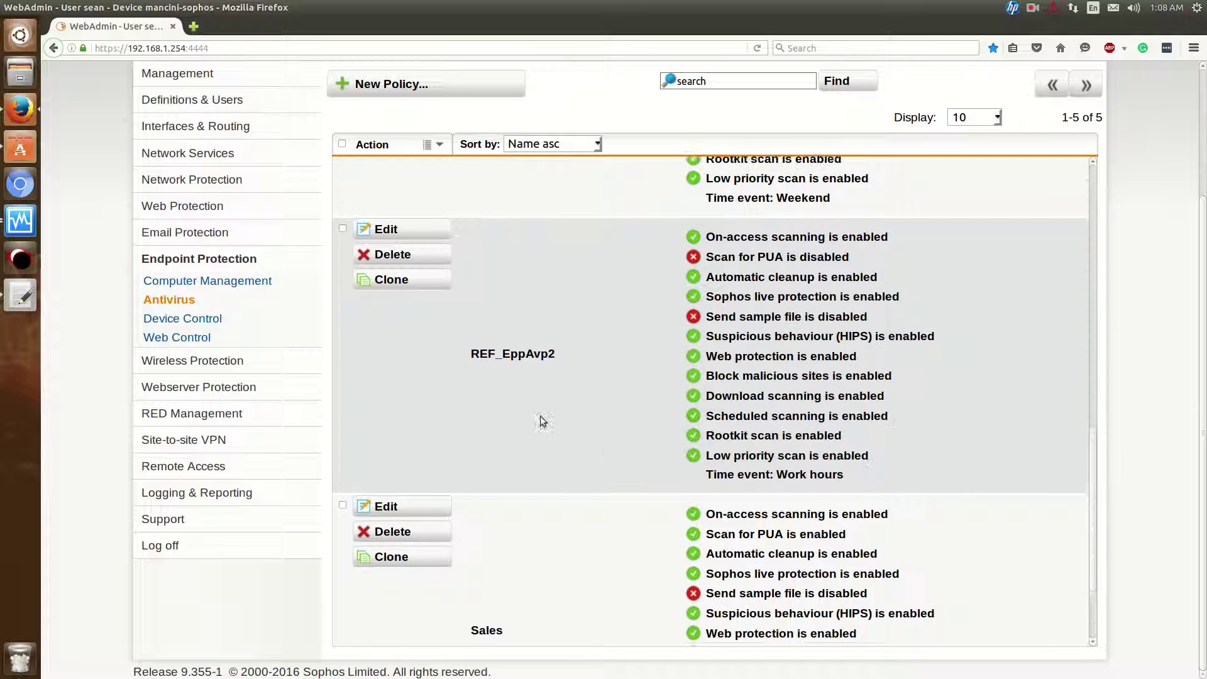
{"action": "double_click", "coordinate": [472, 359]}
{"action": "left_click_drag", "start_coordinate": [715, 478], "coordinate": [870, 485]}
{"action": "scroll", "coordinate": [867, 481], "scroll_direction": "down", "scroll_amount": 3}
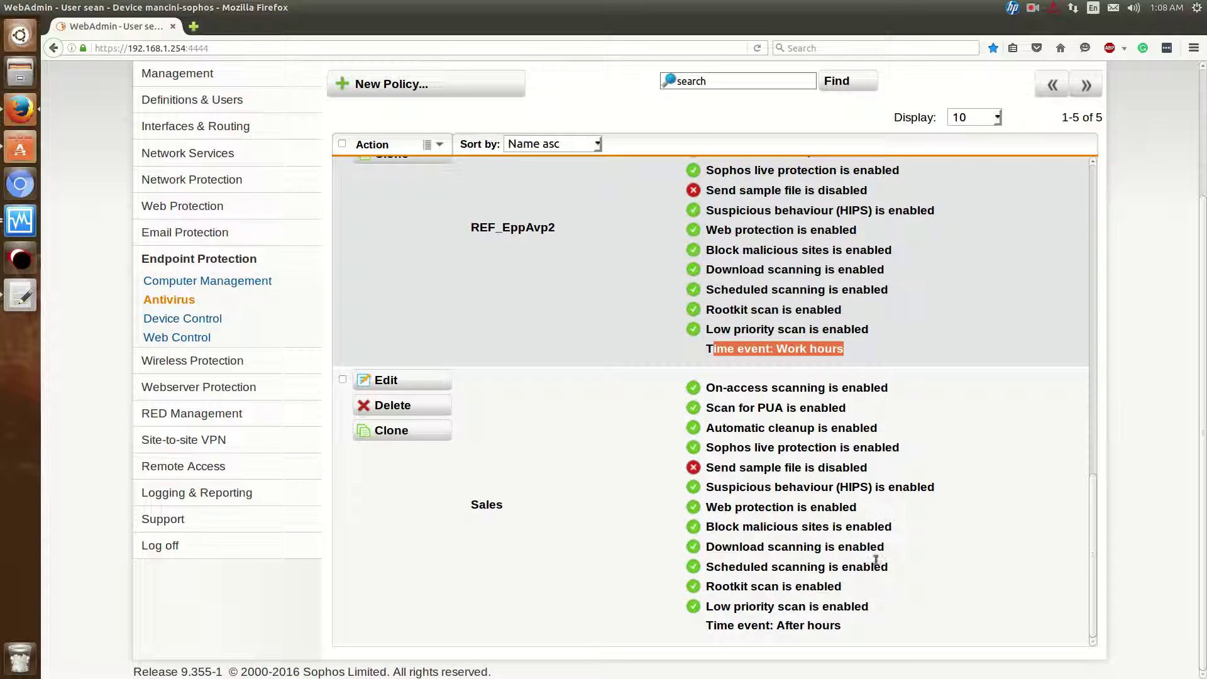
{"action": "scroll", "coordinate": [791, 450], "scroll_direction": "up", "scroll_amount": 9}
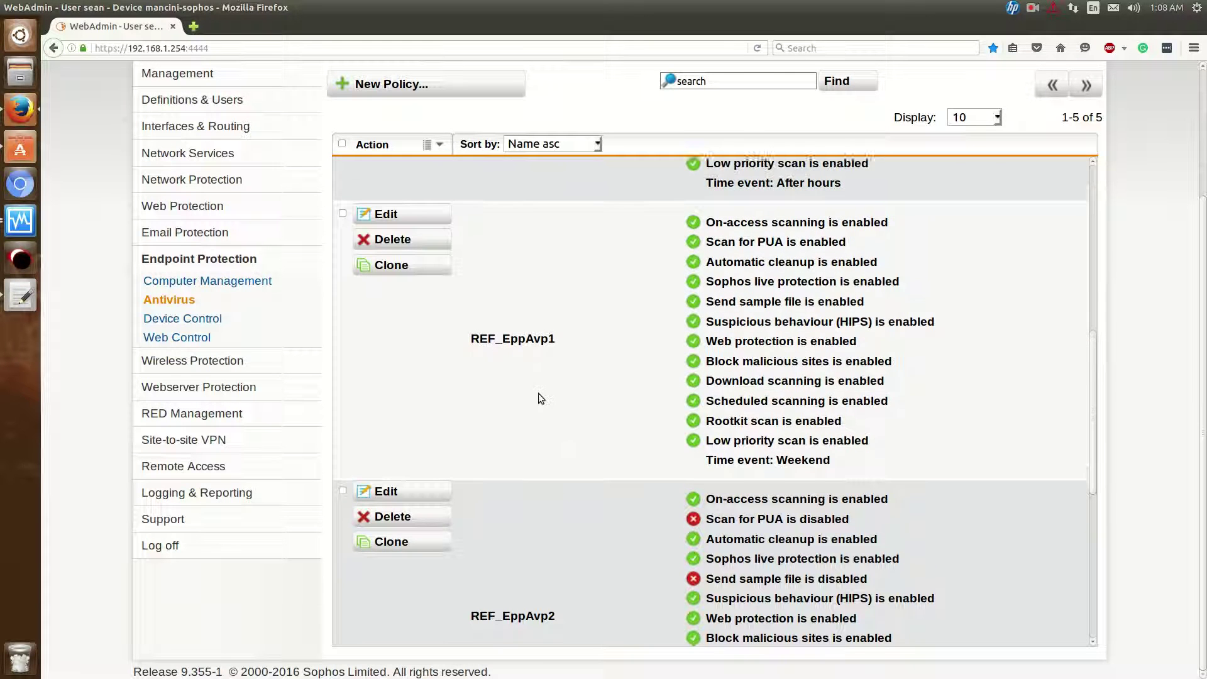
{"action": "scroll", "coordinate": [538, 385], "scroll_direction": "down", "scroll_amount": 5}
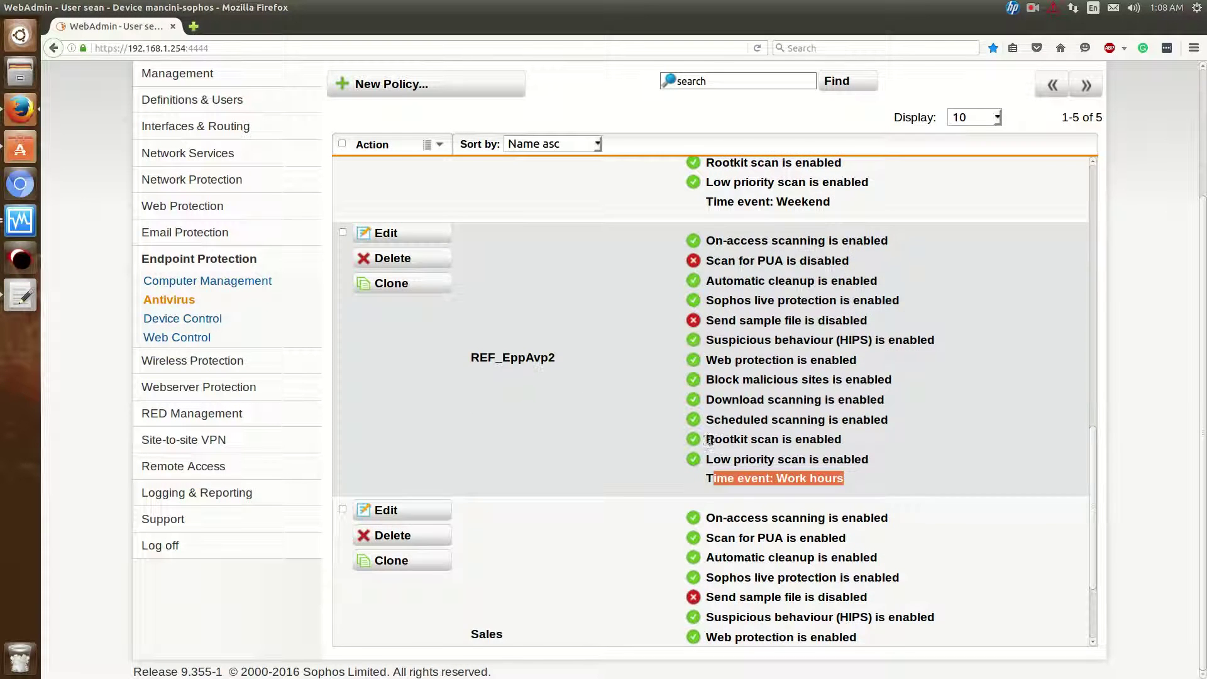
{"action": "scroll", "coordinate": [632, 434], "scroll_direction": "up", "scroll_amount": 1}
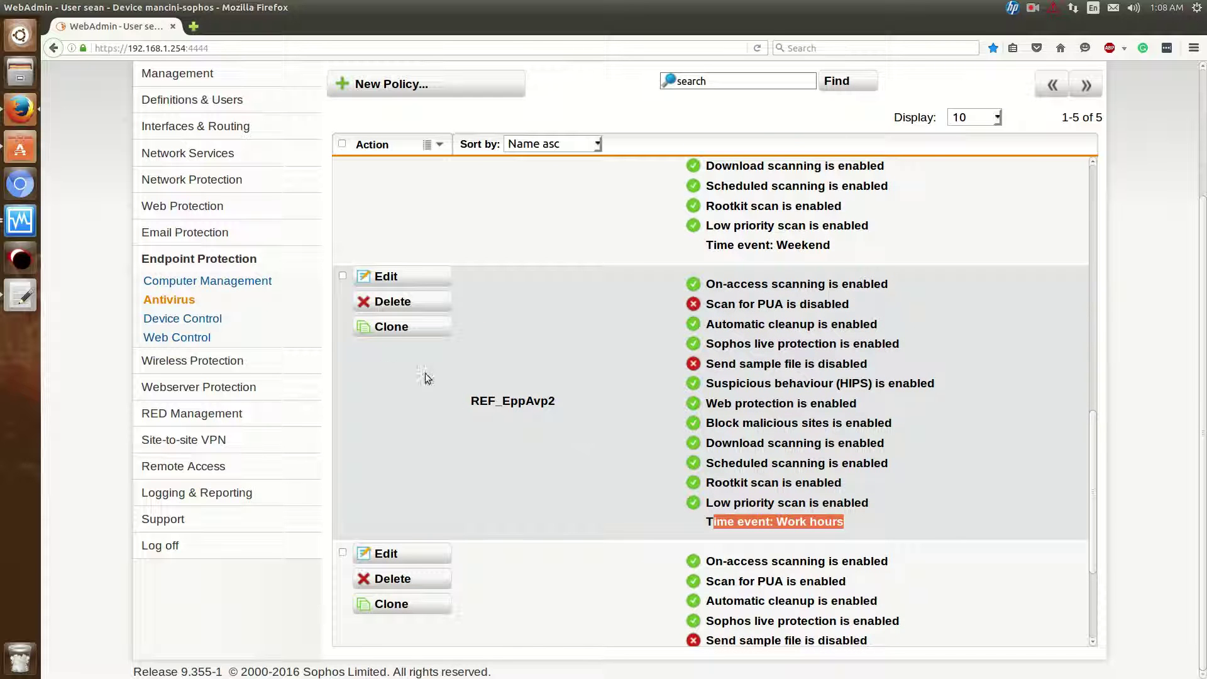
Step: Open Definitions & Users > Time Period Definitions to list After hours, Lunch and Work hours
{"action": "left_click", "coordinate": [150, 101]}
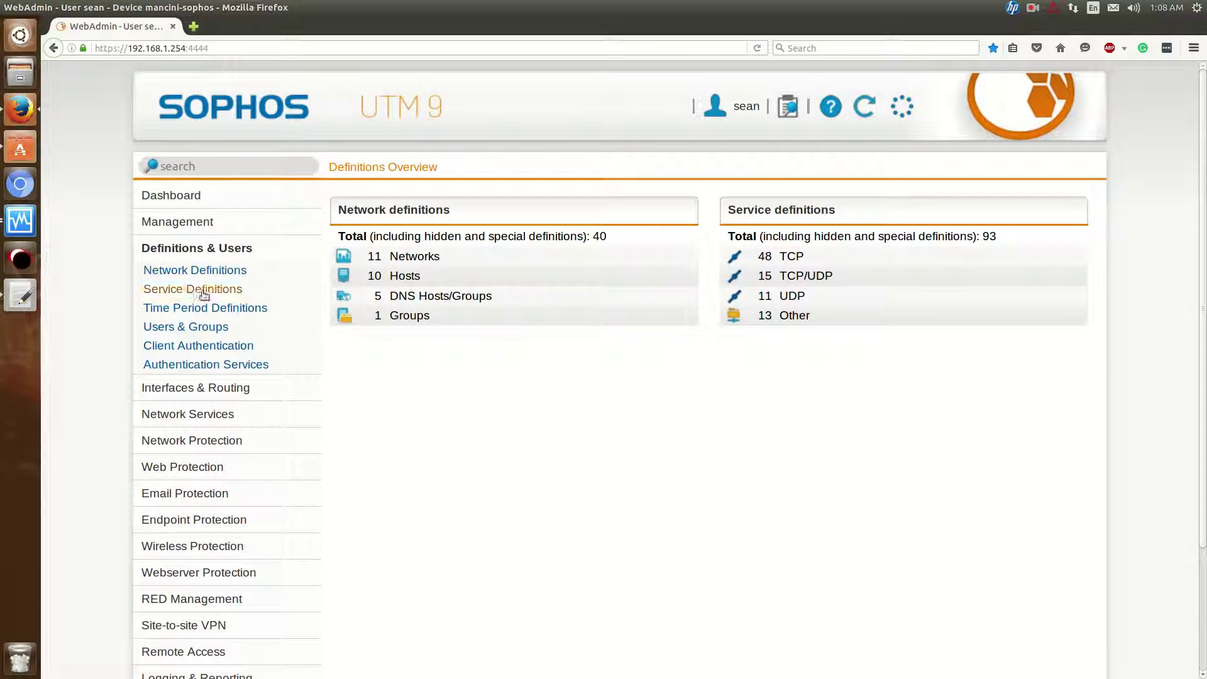
{"action": "left_click", "coordinate": [201, 310]}
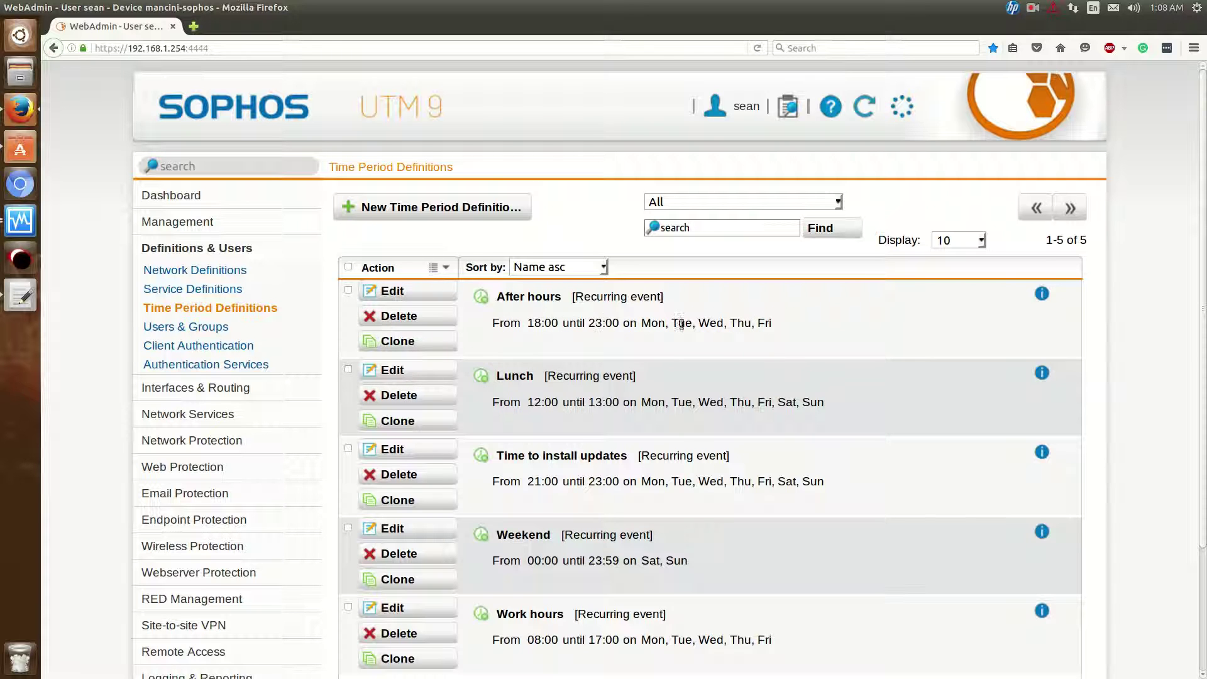
{"action": "left_click", "coordinate": [440, 209]}
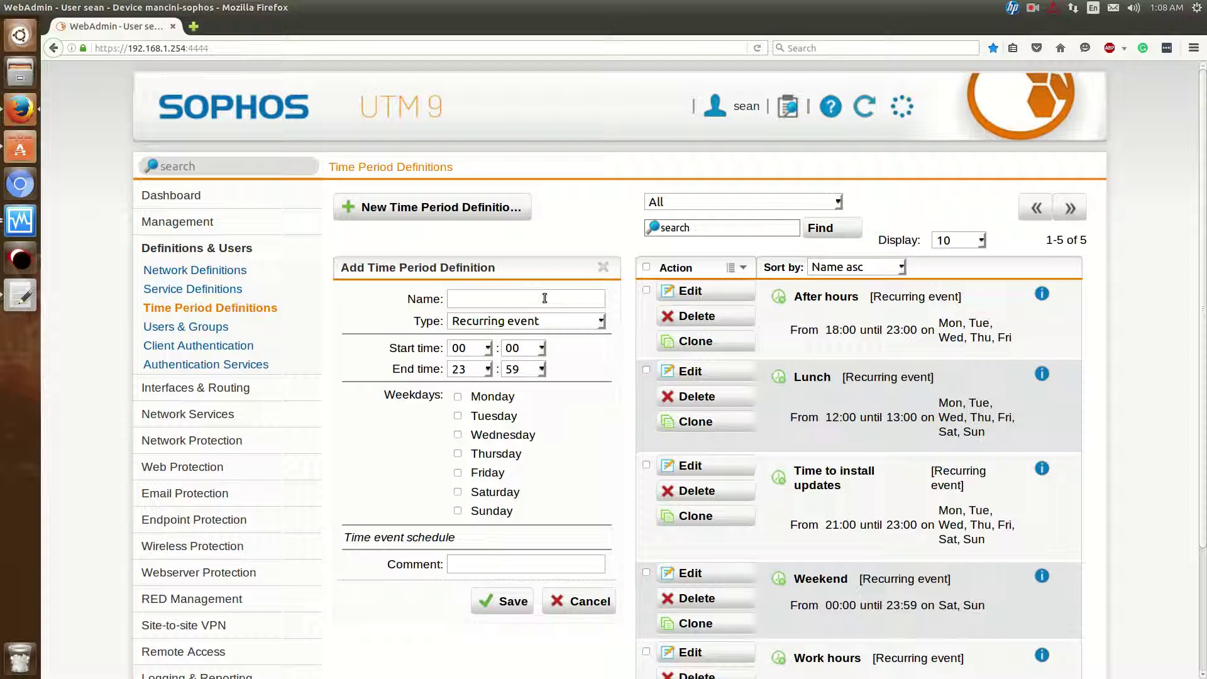
{"action": "type", "text": "After hours 2"}
{"action": "left_click", "coordinate": [496, 322]}
{"action": "left_click", "coordinate": [496, 322]}
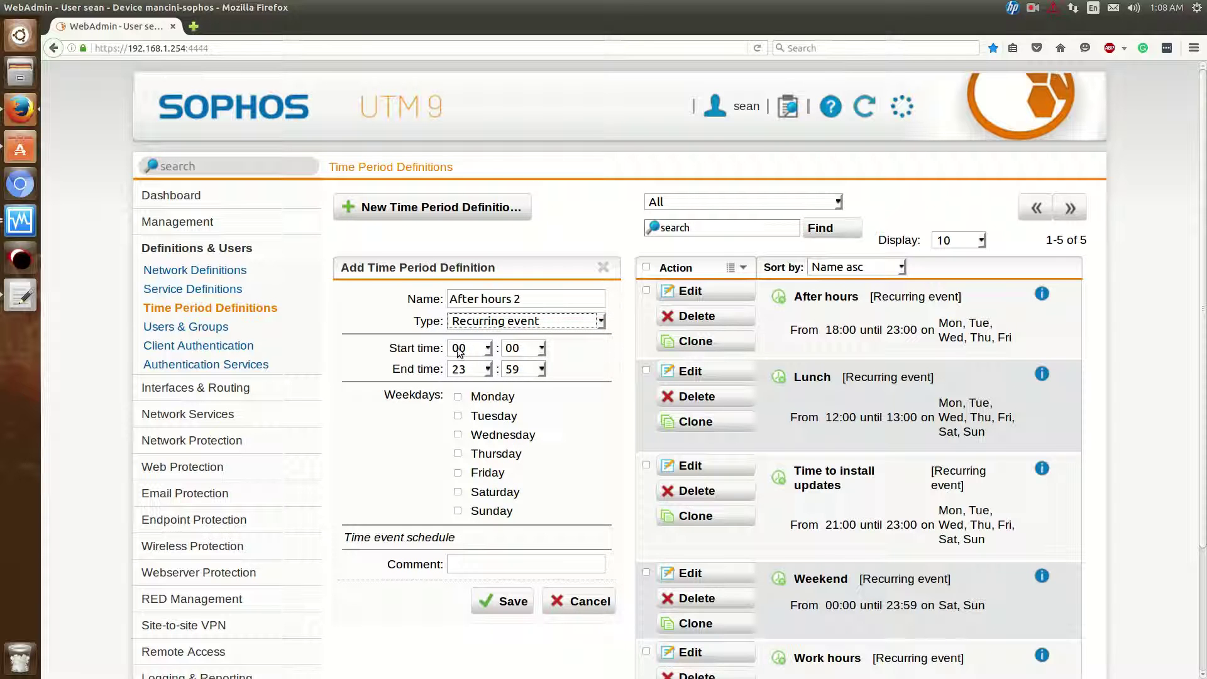
{"action": "left_click", "coordinate": [463, 353]}
{"action": "scroll", "coordinate": [465, 453], "scroll_direction": "down", "scroll_amount": 2}
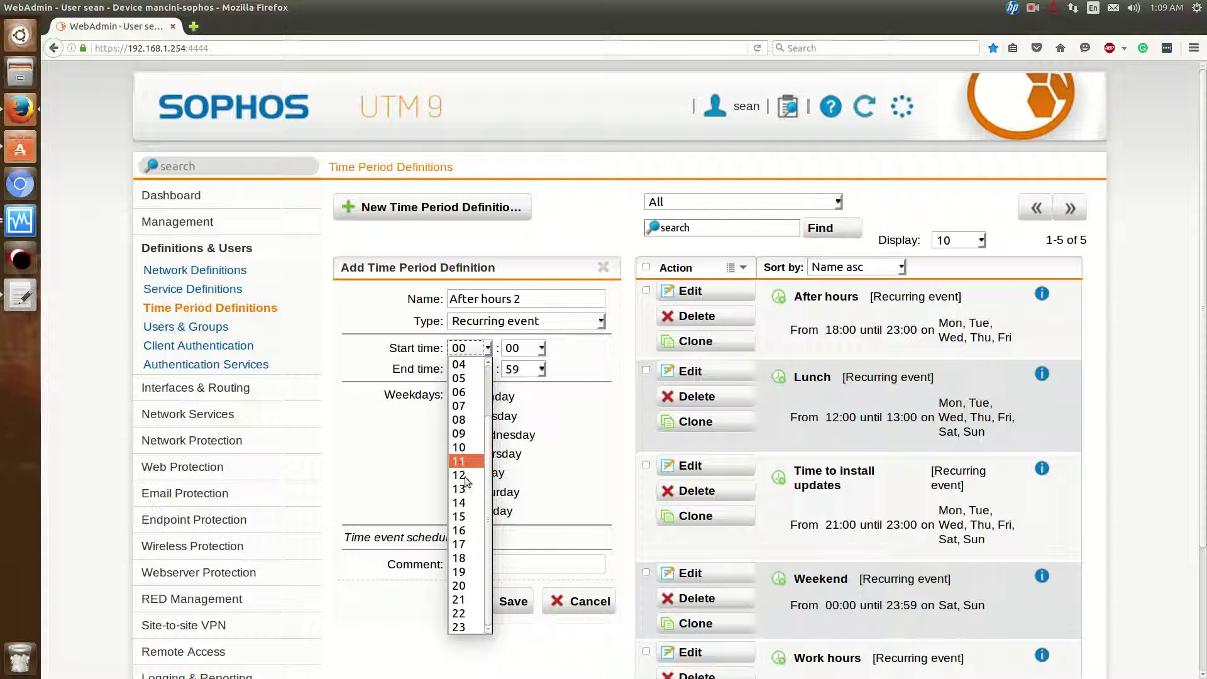
{"action": "left_click", "coordinate": [474, 540]}
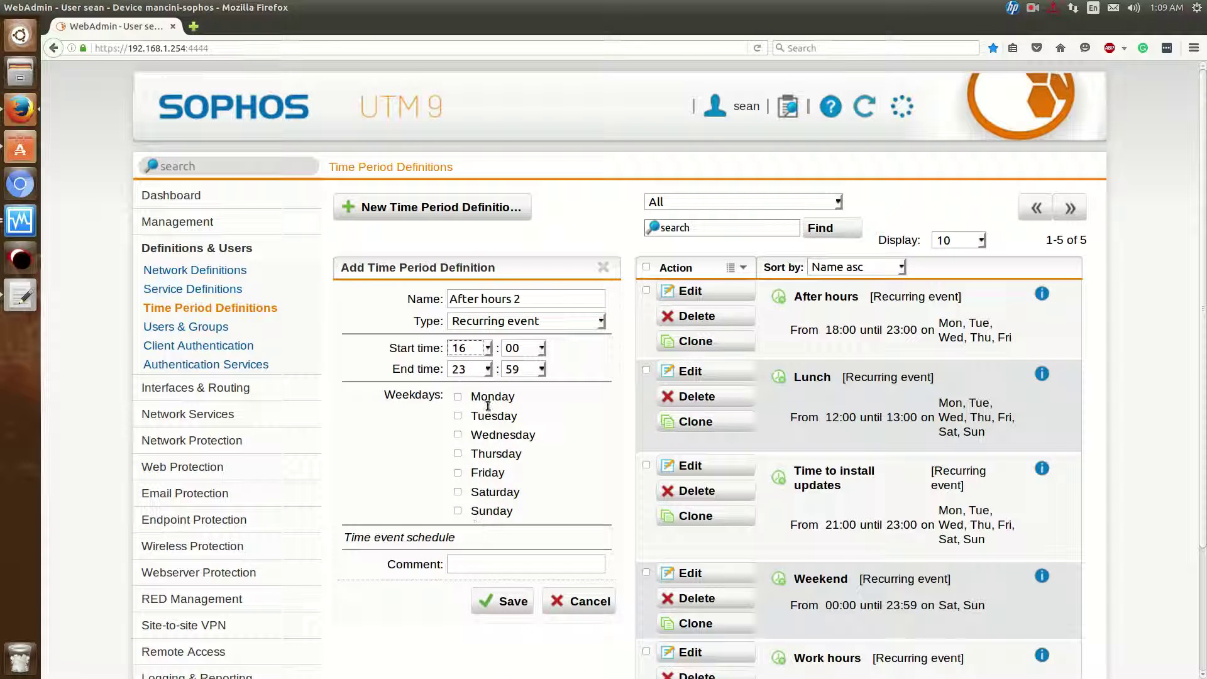
{"action": "left_click", "coordinate": [479, 371]}
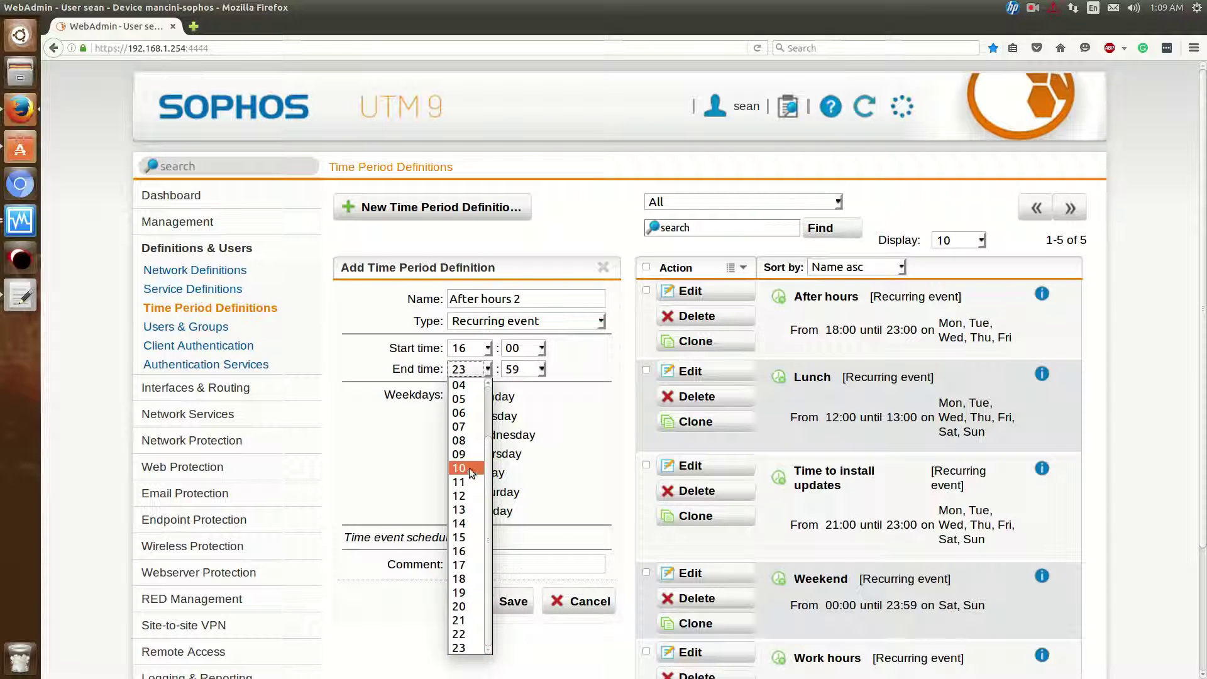
{"action": "left_click", "coordinate": [470, 428]}
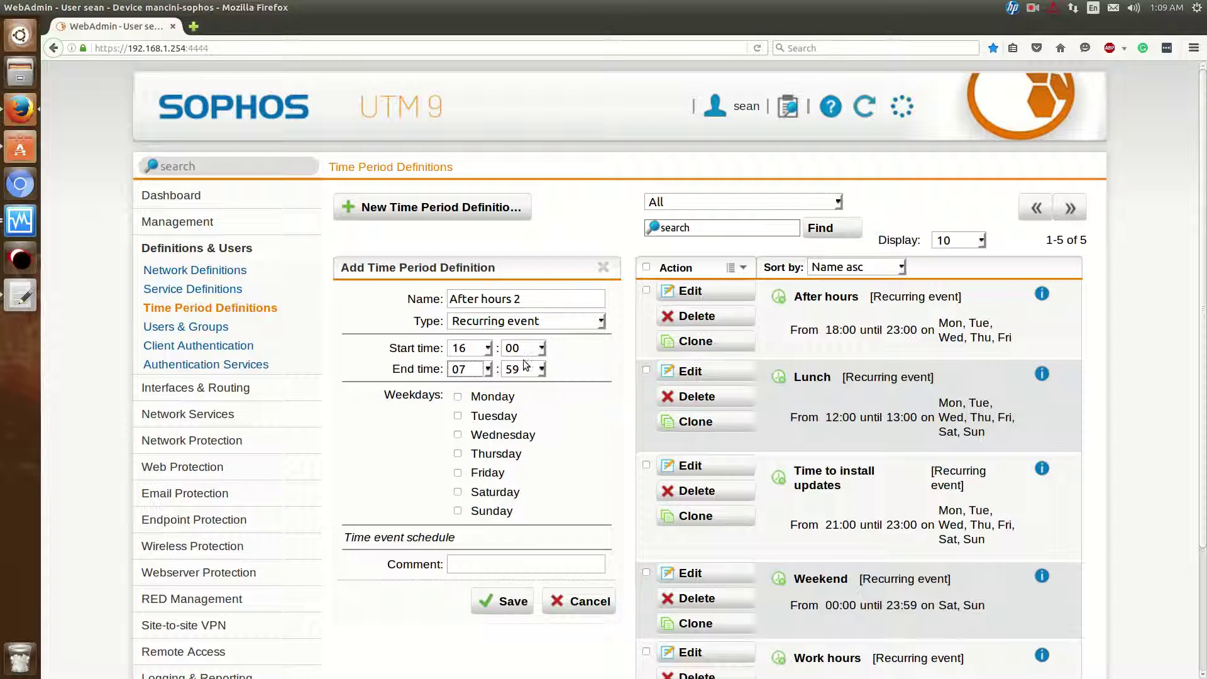
{"action": "left_click", "coordinate": [571, 367]}
{"action": "left_click", "coordinate": [458, 397]}
{"action": "left_click", "coordinate": [457, 416]}
{"action": "left_click", "coordinate": [457, 434]}
{"action": "left_click", "coordinate": [458, 453]}
{"action": "left_click", "coordinate": [458, 472]}
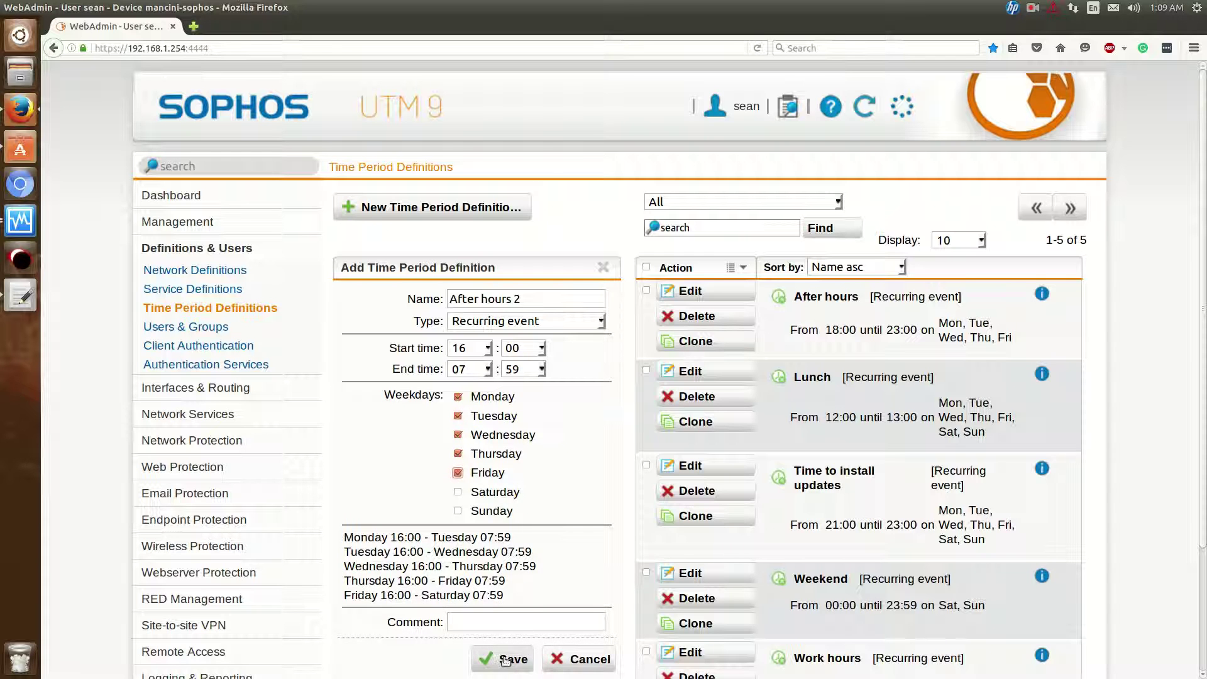
{"action": "left_click", "coordinate": [505, 659]}
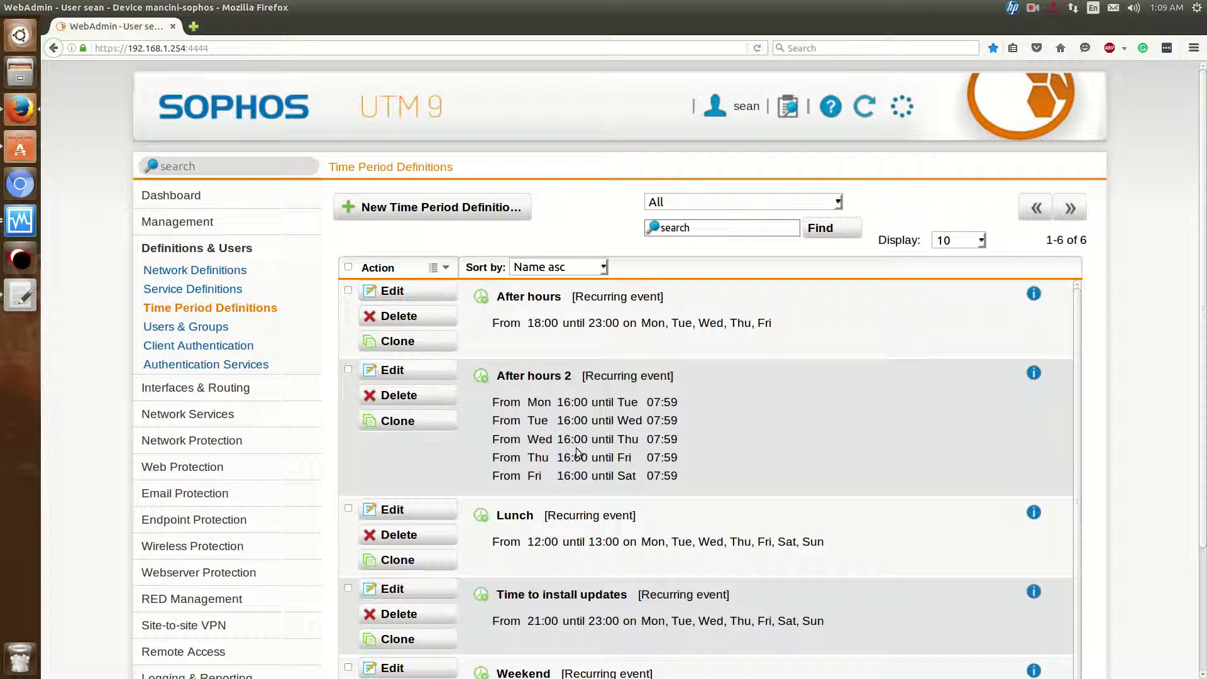
{"action": "scroll", "coordinate": [736, 375], "scroll_direction": "down", "scroll_amount": 1}
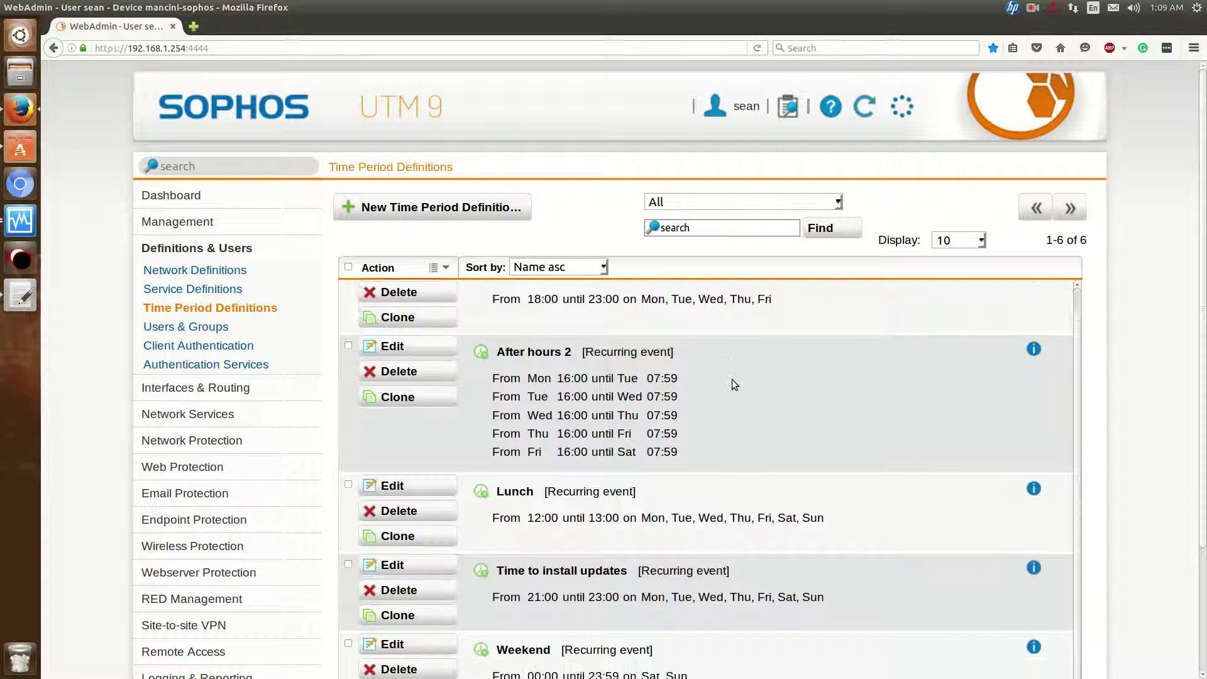
{"action": "scroll", "coordinate": [734, 373], "scroll_direction": "up", "scroll_amount": 1}
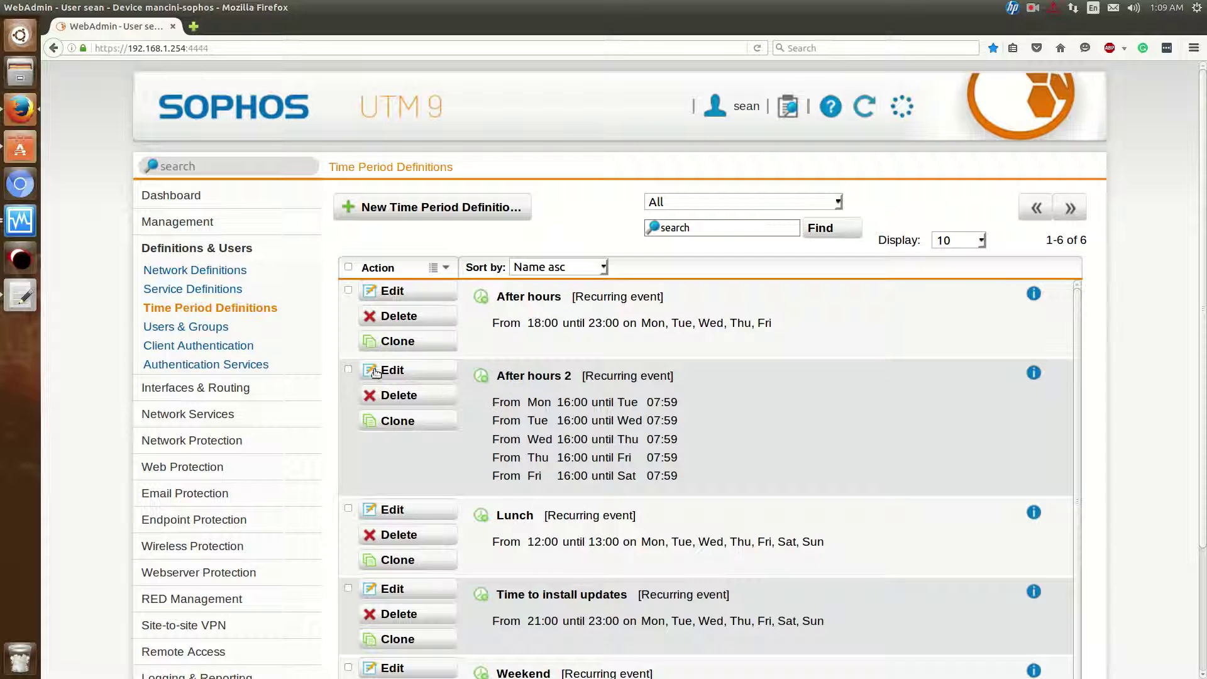
{"action": "left_click", "coordinate": [395, 396]}
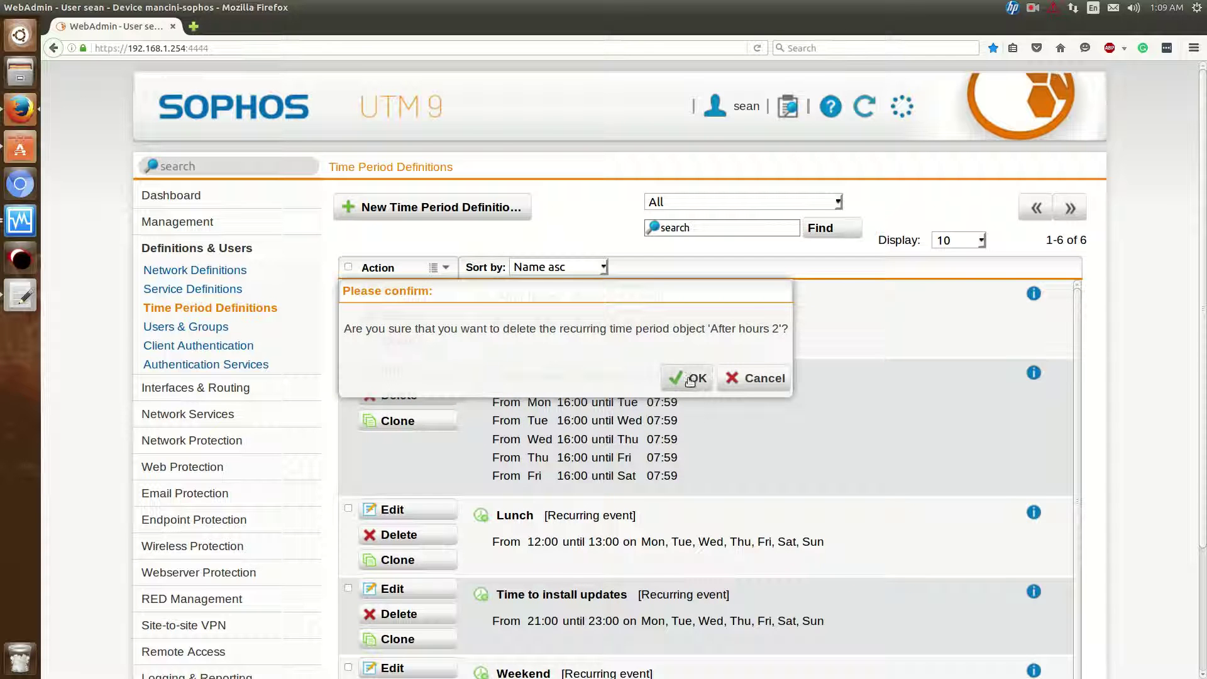
{"action": "left_click", "coordinate": [697, 379]}
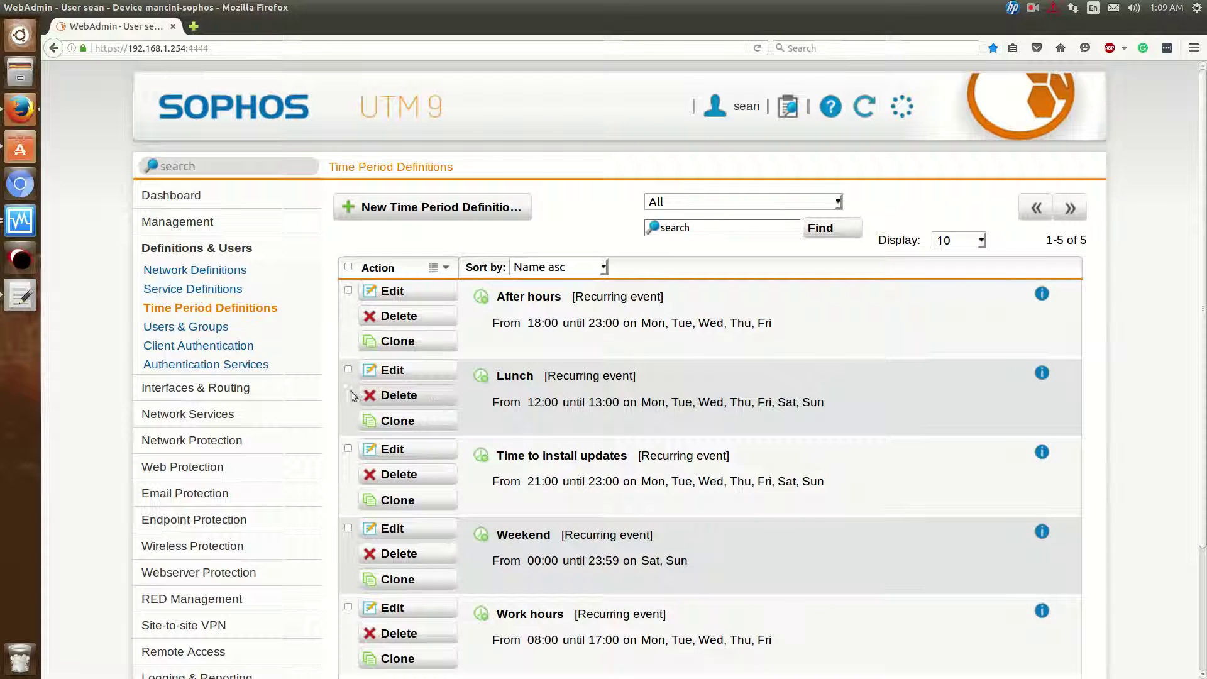
Step: Navigate to Endpoint Protection > Device Control and review the Blocked All, Full Access and Sales policies
{"action": "scroll", "coordinate": [100, 381], "scroll_direction": "down", "scroll_amount": 3}
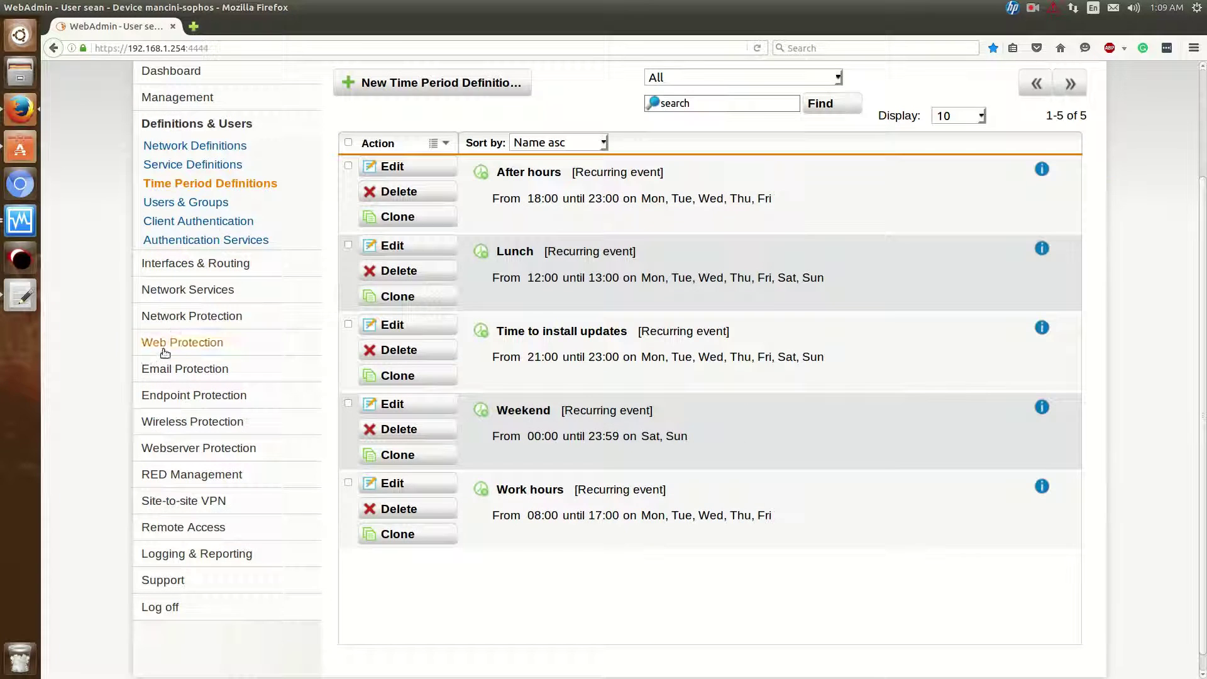
{"action": "left_click", "coordinate": [171, 323]}
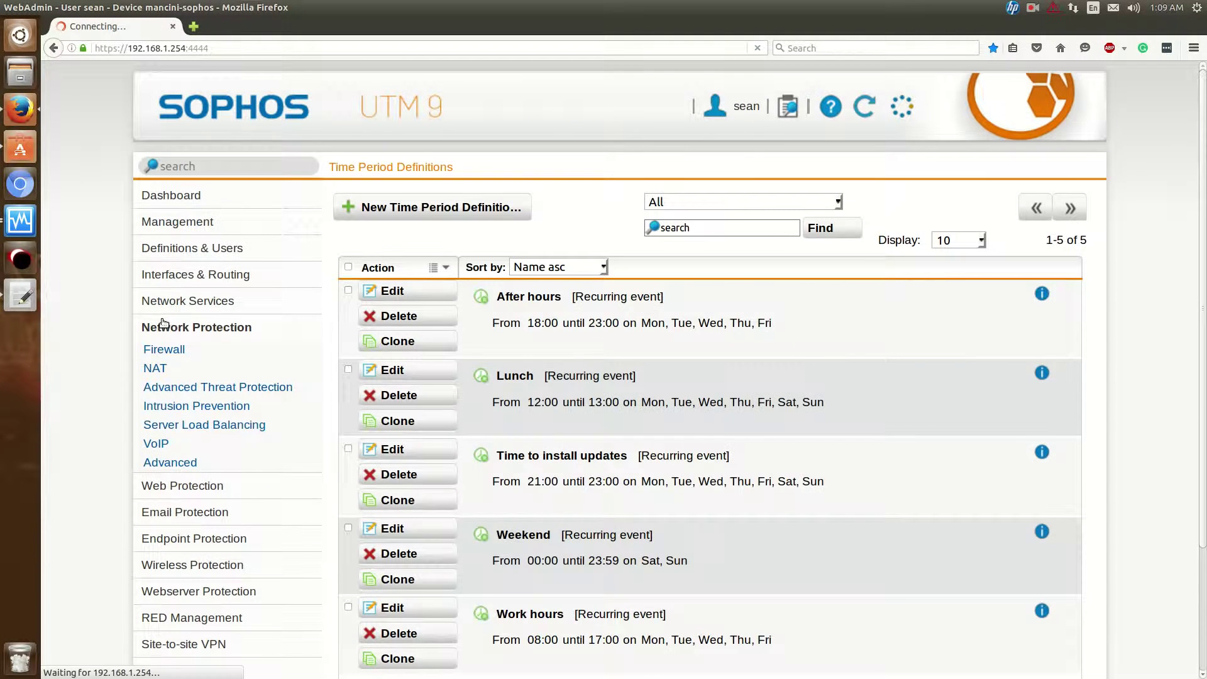
{"action": "left_click", "coordinate": [144, 489]}
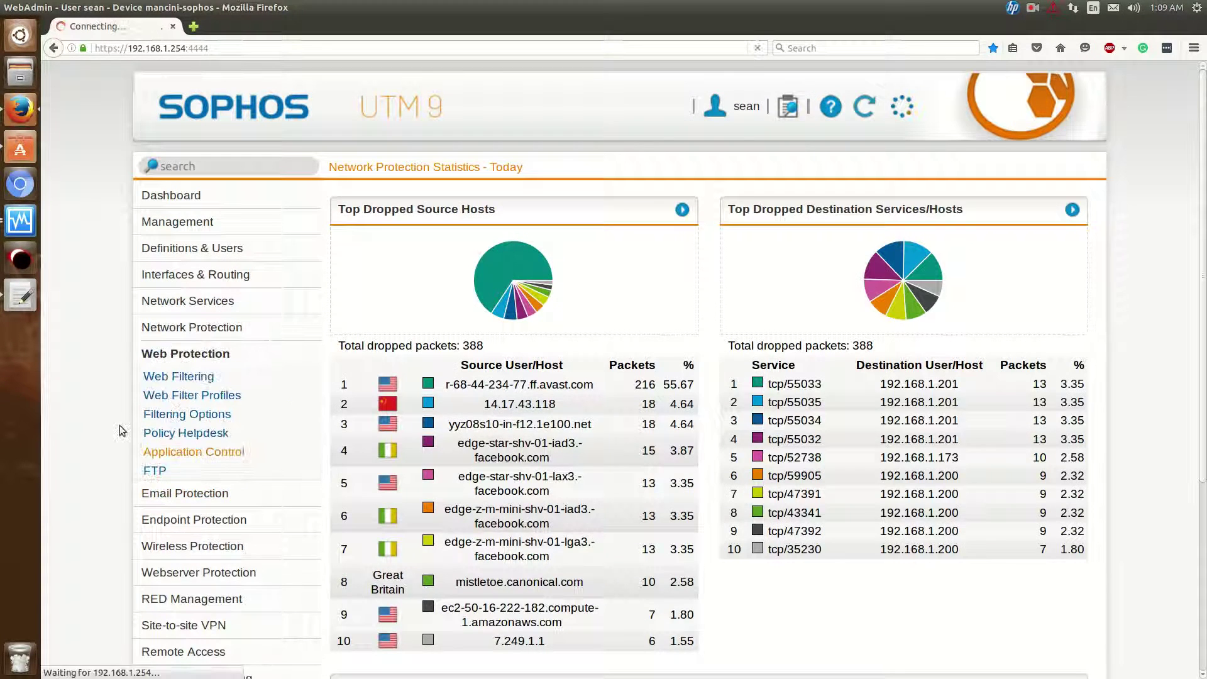
{"action": "left_click", "coordinate": [175, 520]}
{"action": "left_click", "coordinate": [168, 466]}
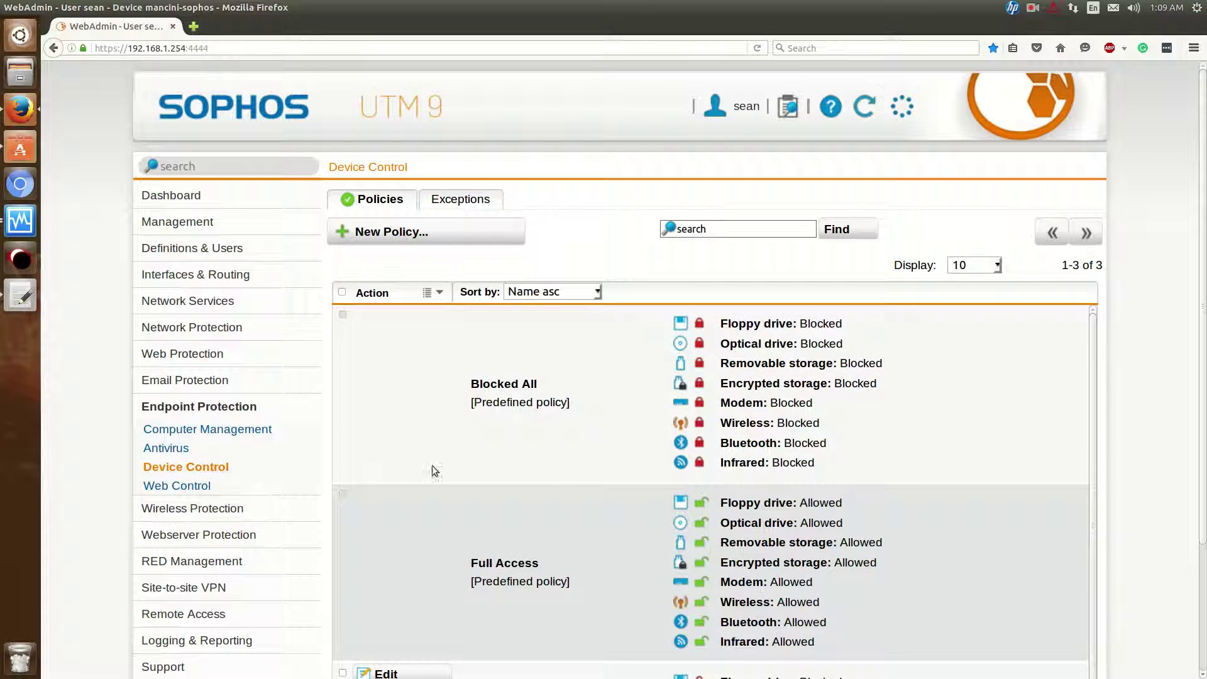
{"action": "scroll", "coordinate": [580, 474], "scroll_direction": "down", "scroll_amount": 1}
{"action": "scroll", "coordinate": [583, 474], "scroll_direction": "up", "scroll_amount": 1}
{"action": "scroll", "coordinate": [597, 527], "scroll_direction": "down", "scroll_amount": 2}
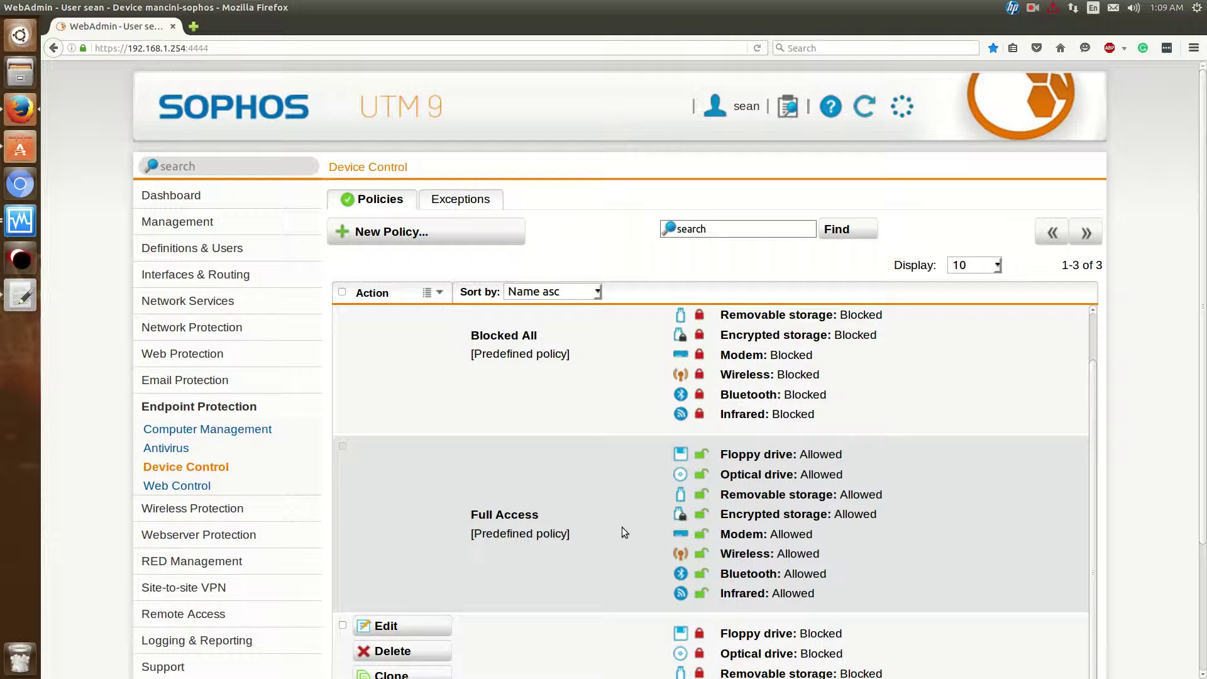
{"action": "scroll", "coordinate": [621, 527], "scroll_direction": "down", "scroll_amount": 1}
{"action": "scroll", "coordinate": [620, 527], "scroll_direction": "down", "scroll_amount": 3}
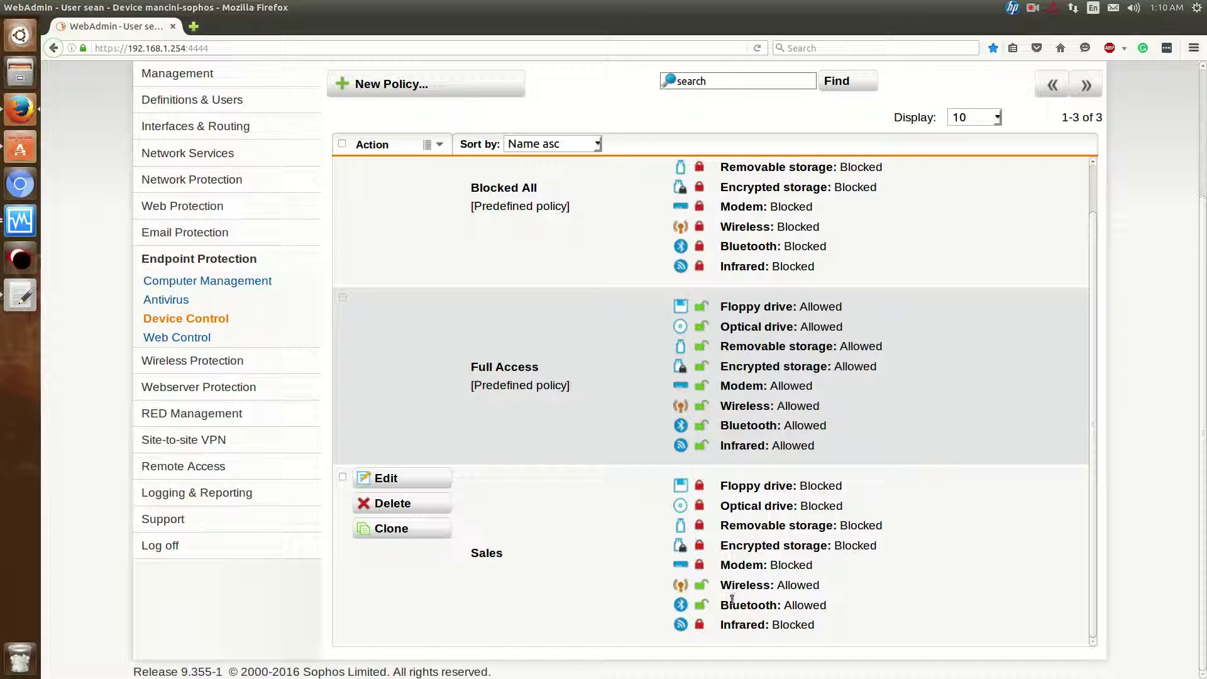
{"action": "scroll", "coordinate": [503, 434], "scroll_direction": "up", "scroll_amount": 2}
{"action": "scroll", "coordinate": [493, 396], "scroll_direction": "up", "scroll_amount": 4}
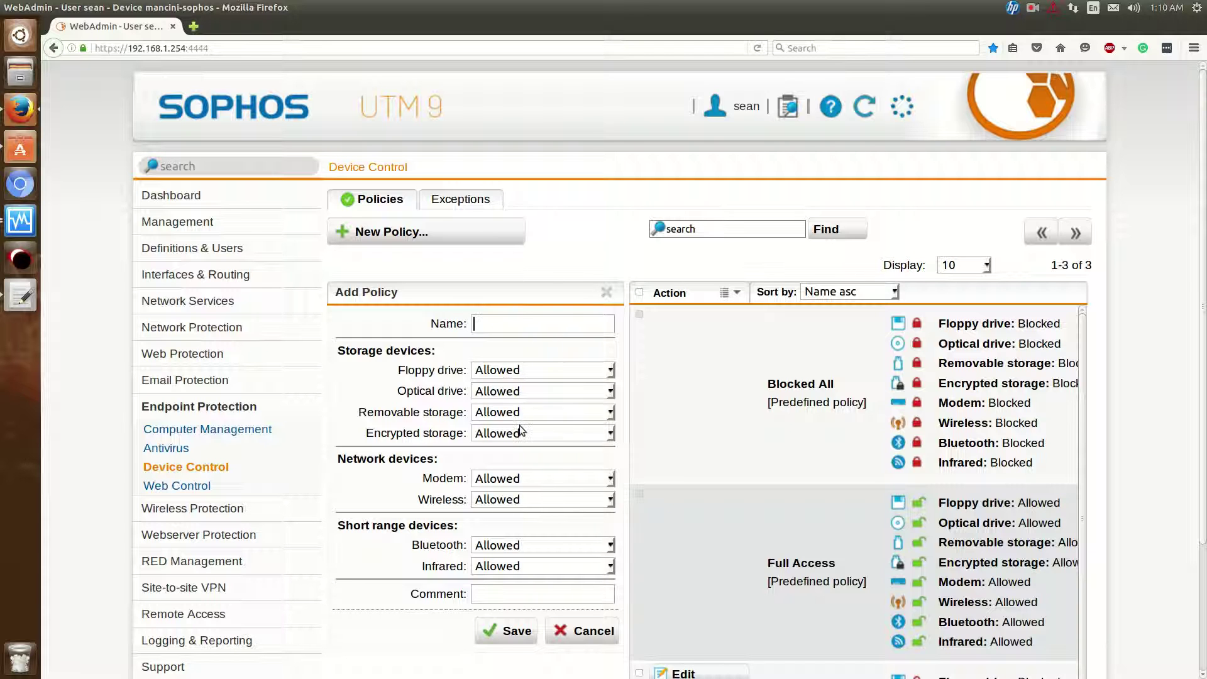
Step: Inspect the VBOX CD-ROM device exception and its computer list, cancelling without changes
{"action": "left_click", "coordinate": [459, 198]}
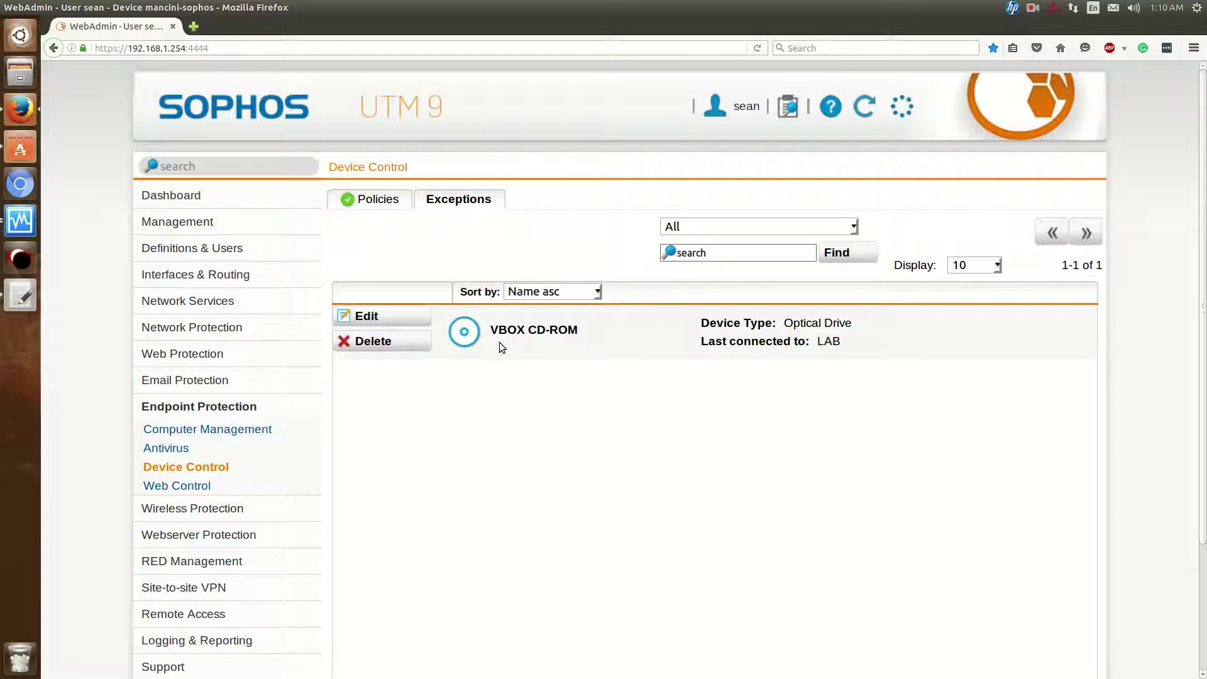
{"action": "left_click", "coordinate": [365, 317]}
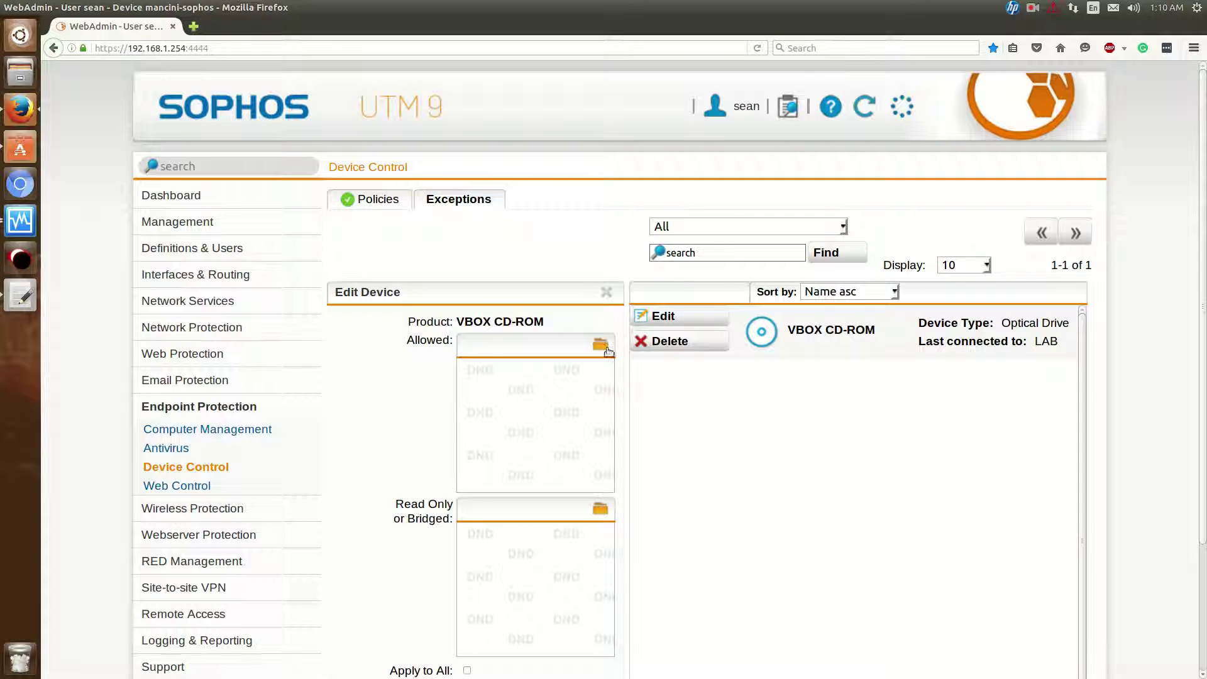
{"action": "key", "text": "ctrl+m"}
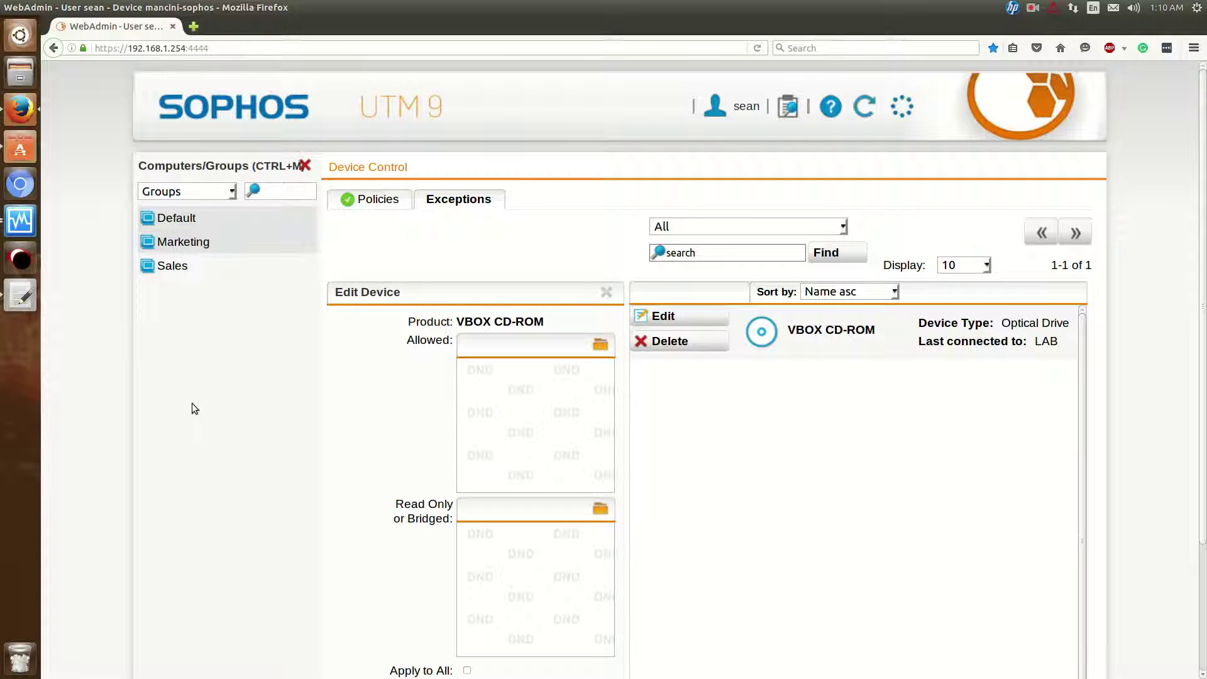
{"action": "scroll", "coordinate": [458, 417], "scroll_direction": "down", "scroll_amount": 3}
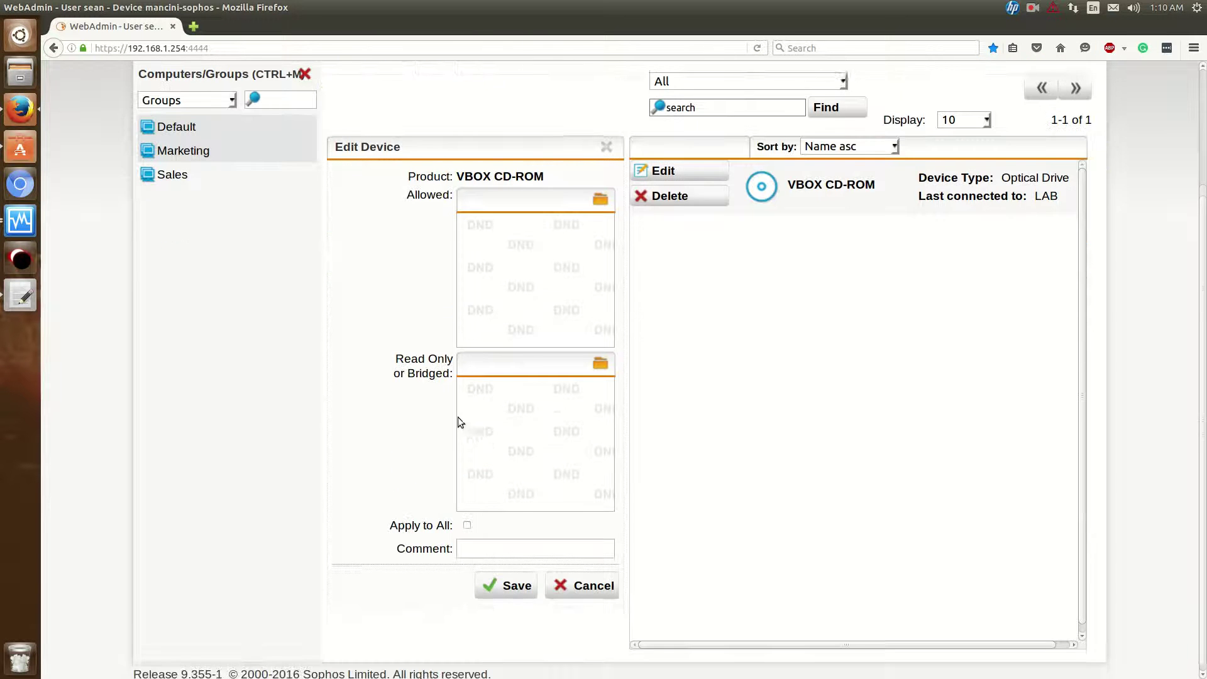
{"action": "left_click", "coordinate": [575, 584]}
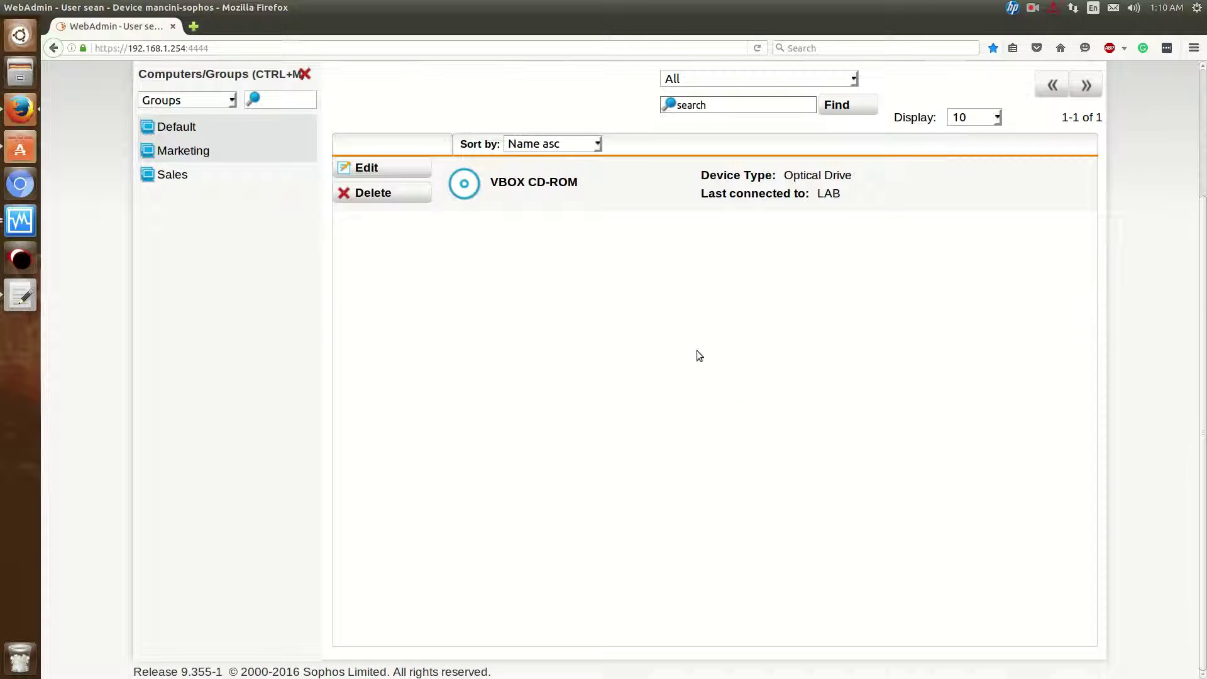
{"action": "scroll", "coordinate": [794, 369], "scroll_direction": "up", "scroll_amount": 3}
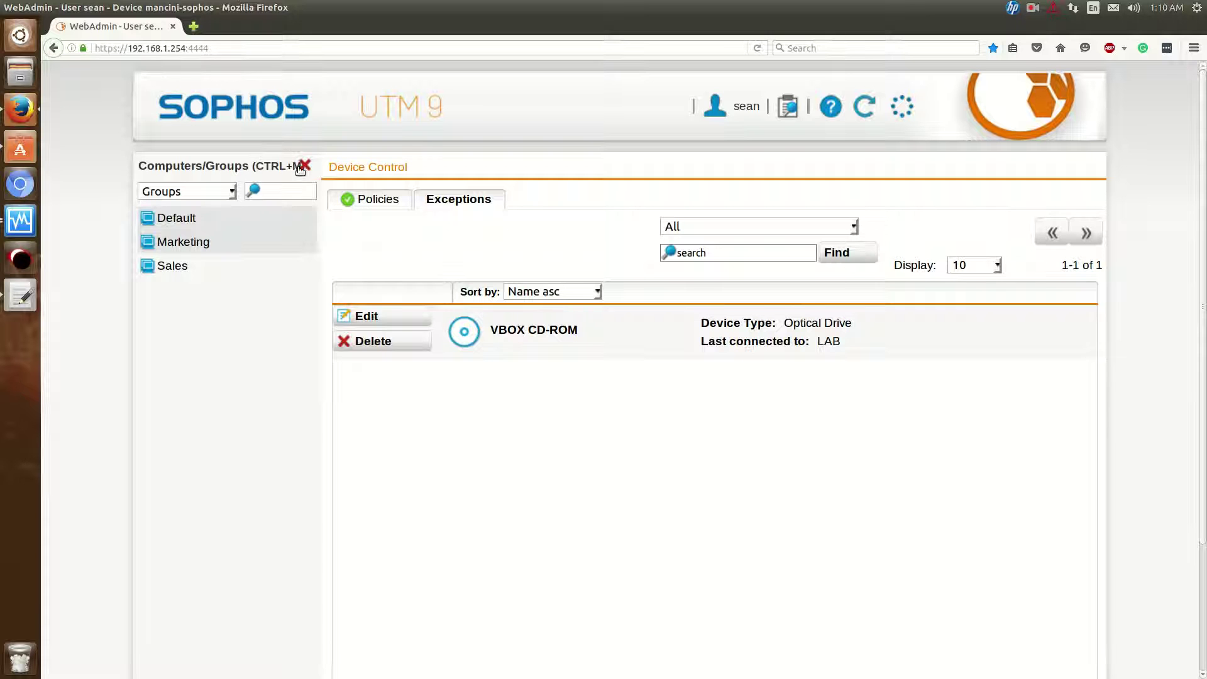
{"action": "left_click", "coordinate": [305, 166]}
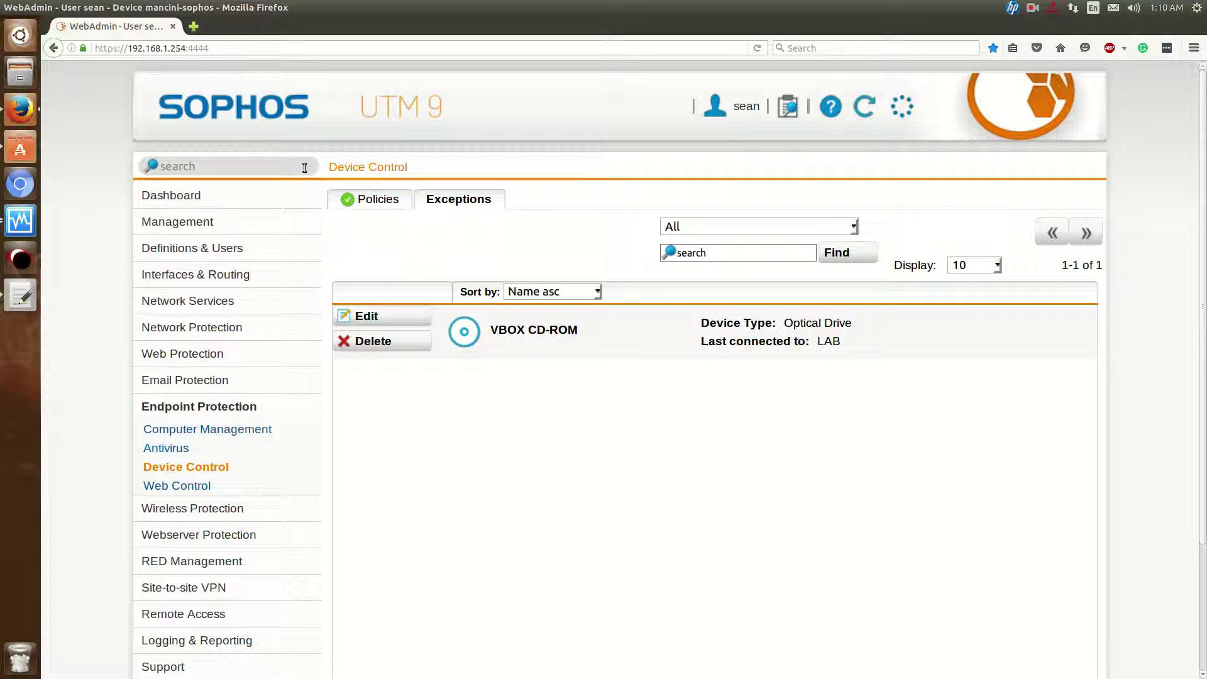
Step: Save the Sales computer group with Sales as both its antivirus and device policy
{"action": "left_click", "coordinate": [248, 435]}
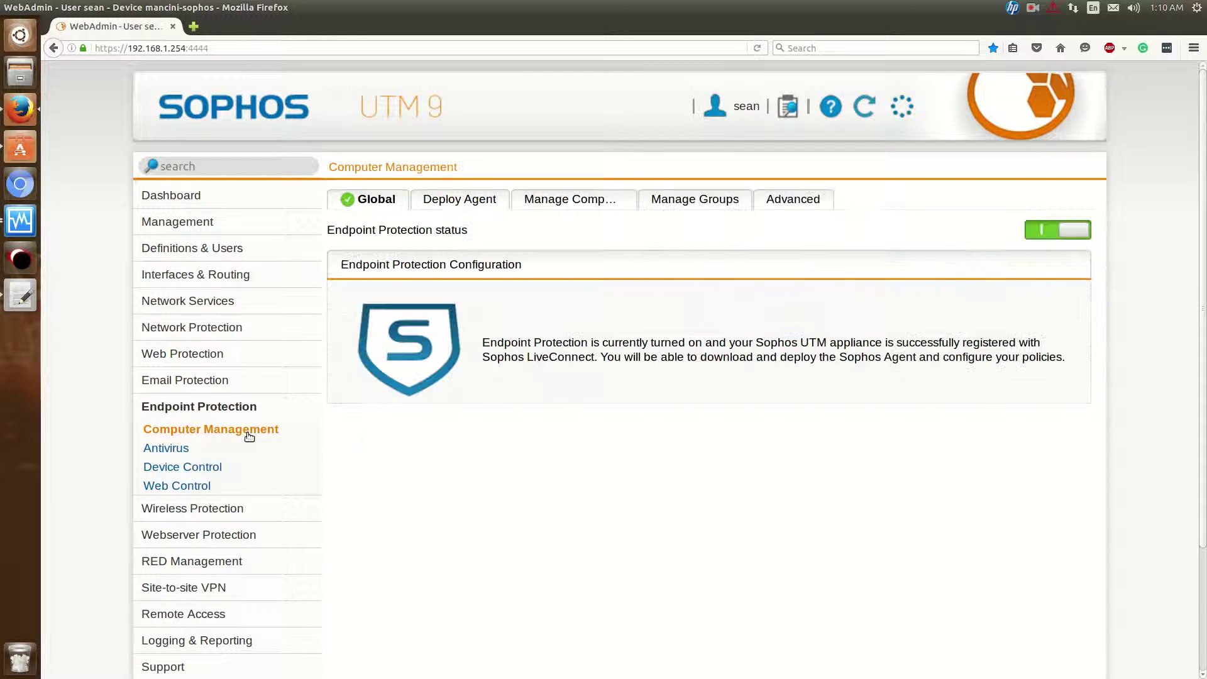
{"action": "left_click", "coordinate": [687, 201]}
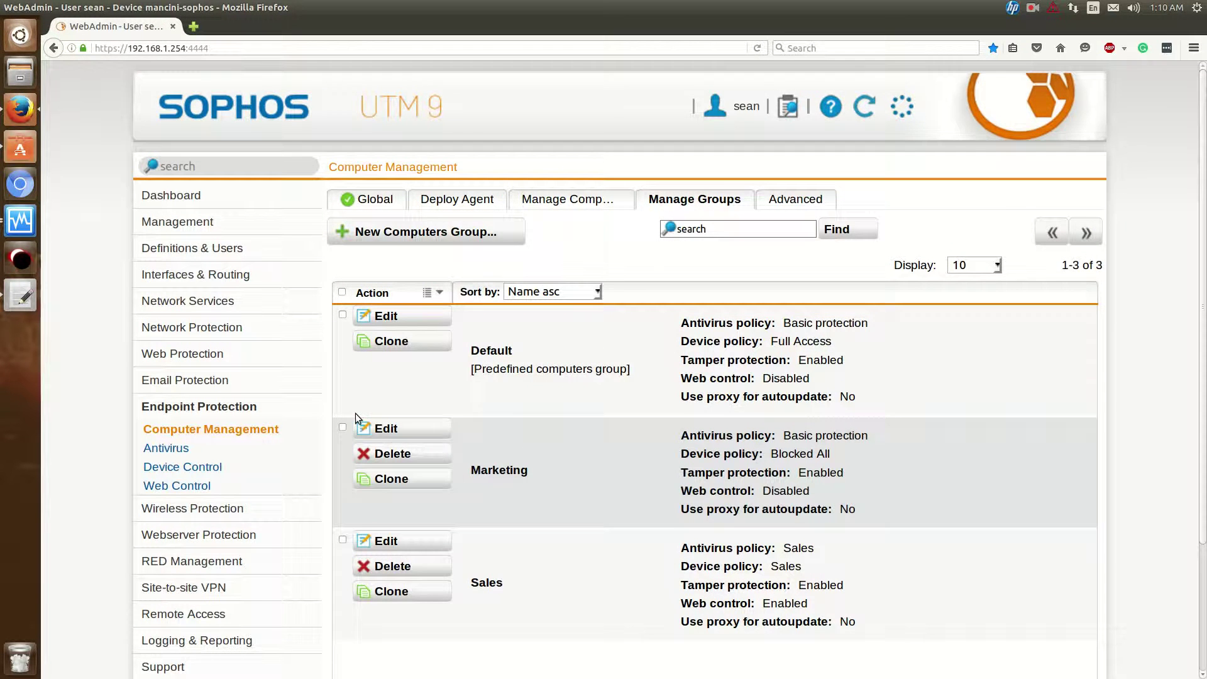
{"action": "scroll", "coordinate": [526, 434], "scroll_direction": "down", "scroll_amount": 4}
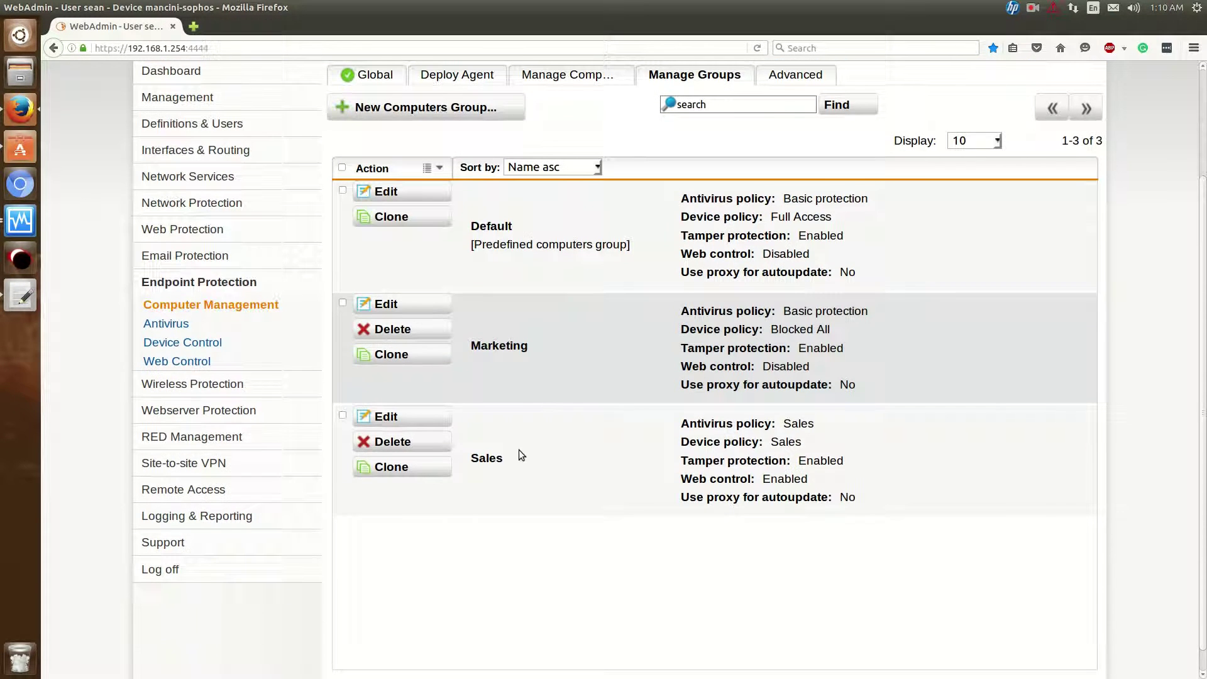
{"action": "left_click", "coordinate": [426, 415]}
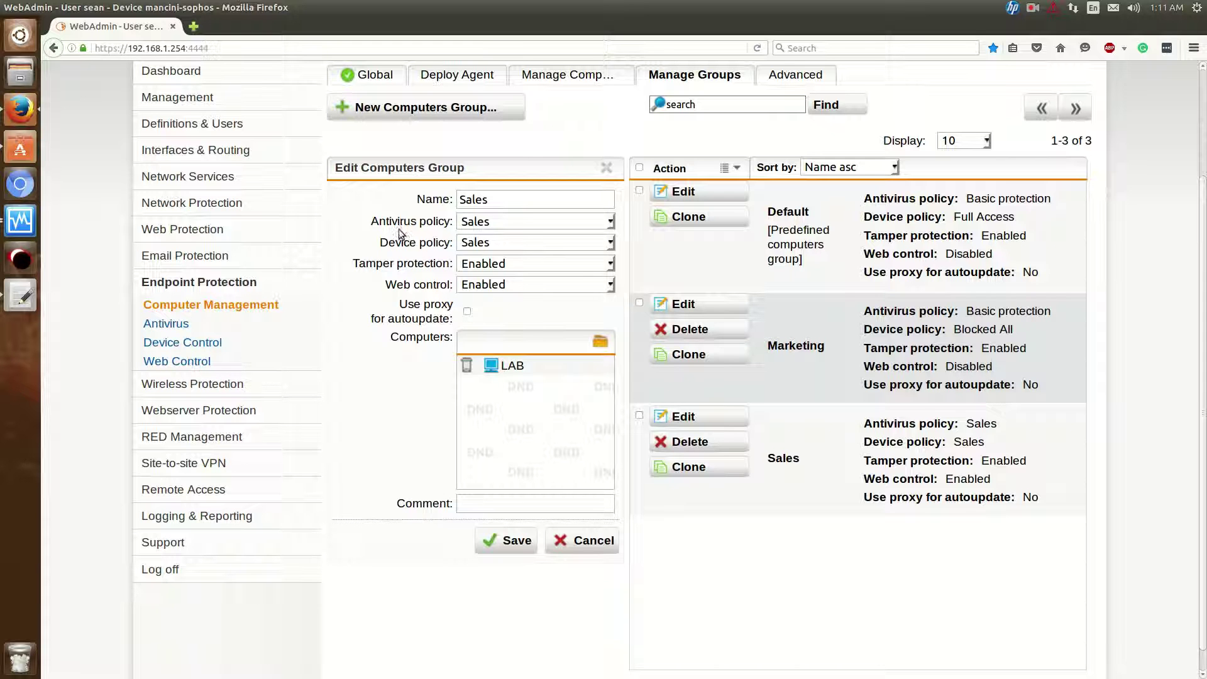
{"action": "left_click", "coordinate": [497, 221]}
{"action": "left_click", "coordinate": [477, 237]}
{"action": "left_click", "coordinate": [480, 250]}
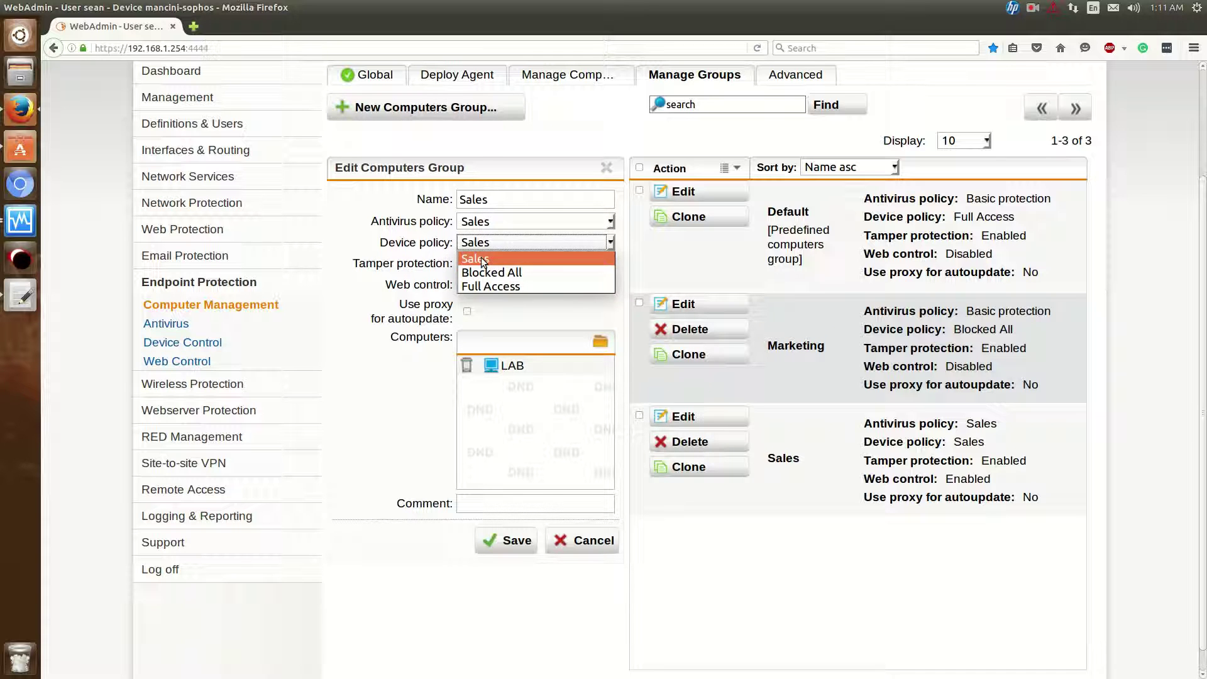
{"action": "left_click", "coordinate": [483, 259]}
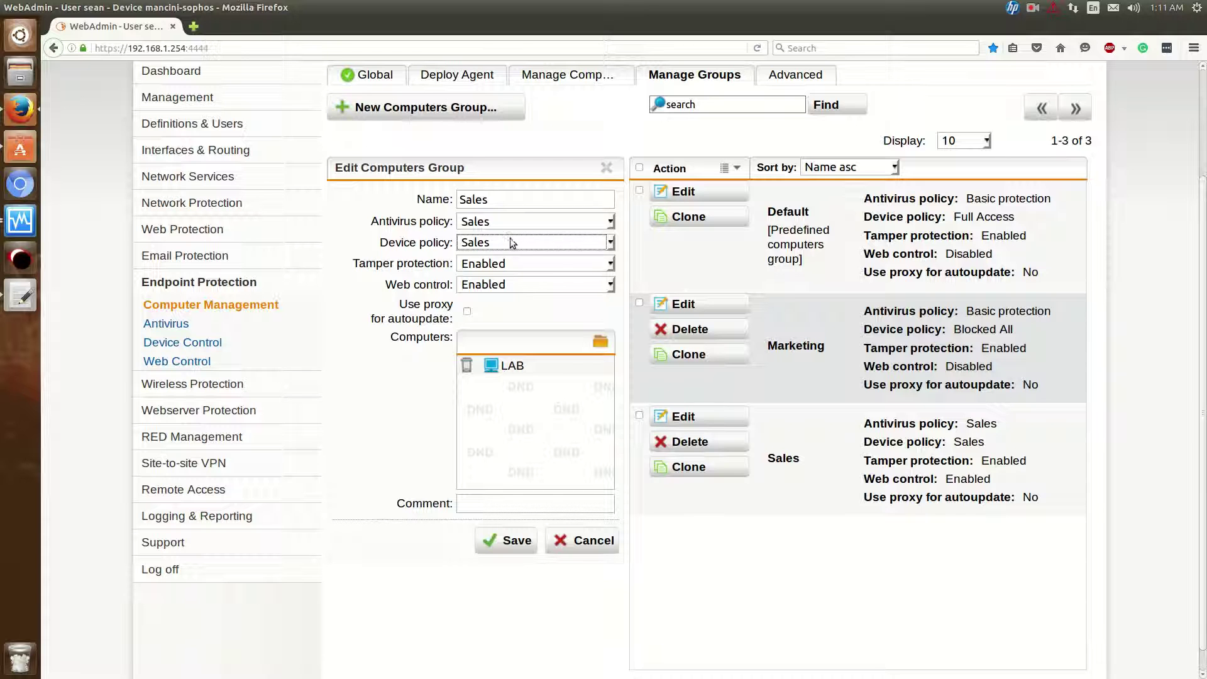
{"action": "left_click", "coordinate": [507, 540]}
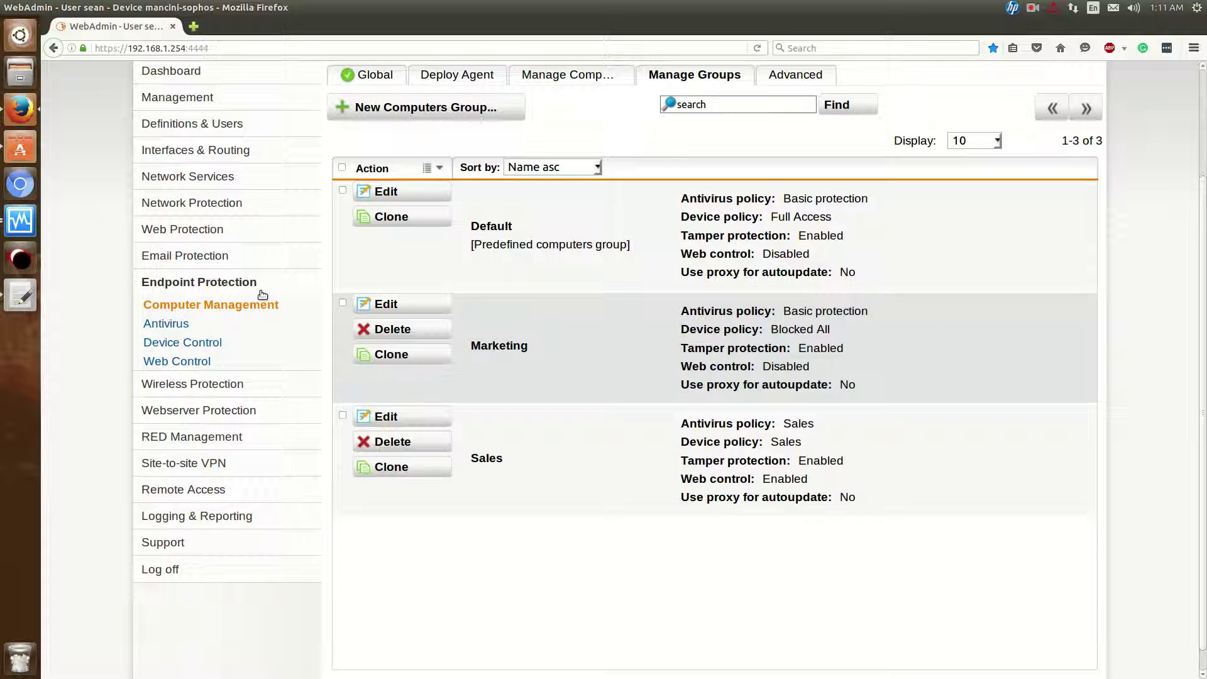
{"action": "scroll", "coordinate": [414, 367], "scroll_direction": "up", "scroll_amount": 3}
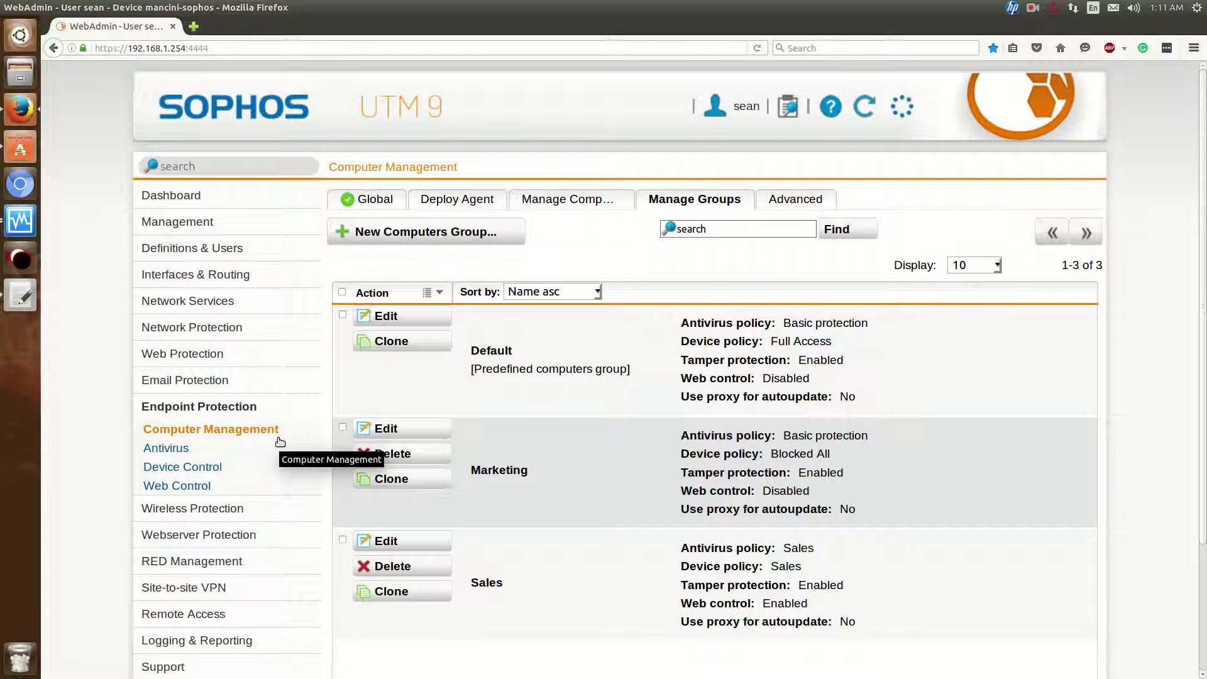
Step: Review Endpoint Web Control's Advanced settings, then return to its Global settings
{"action": "left_click", "coordinate": [207, 496]}
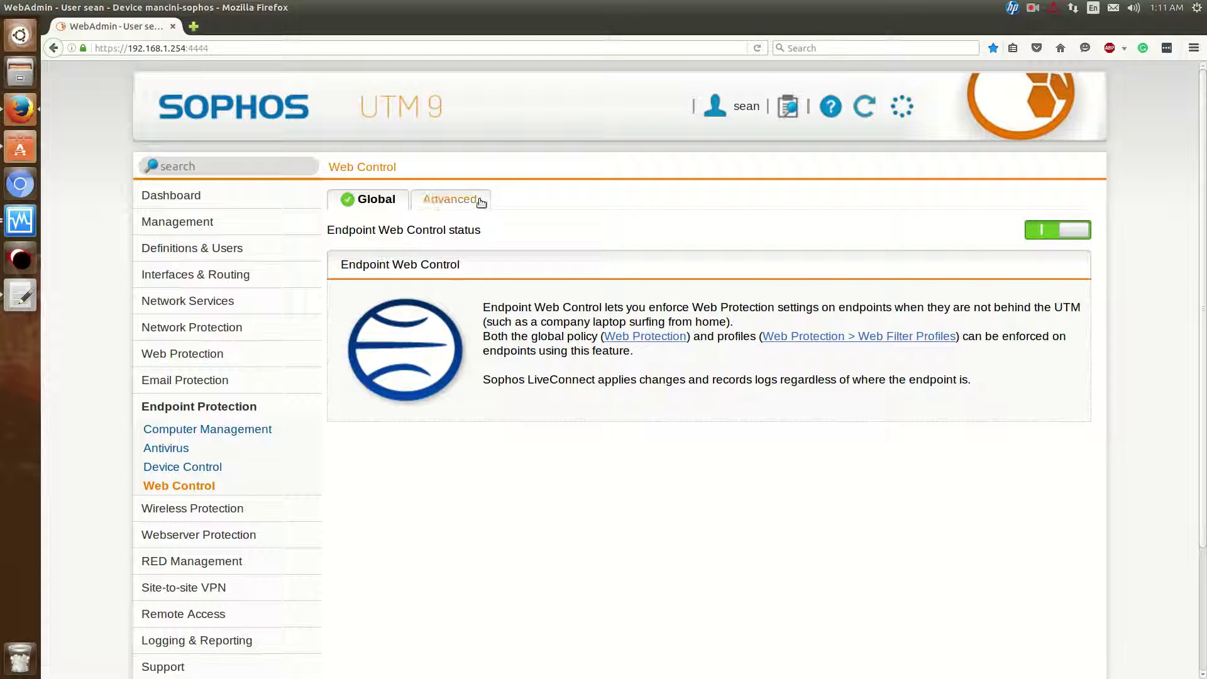
{"action": "left_click", "coordinate": [450, 199]}
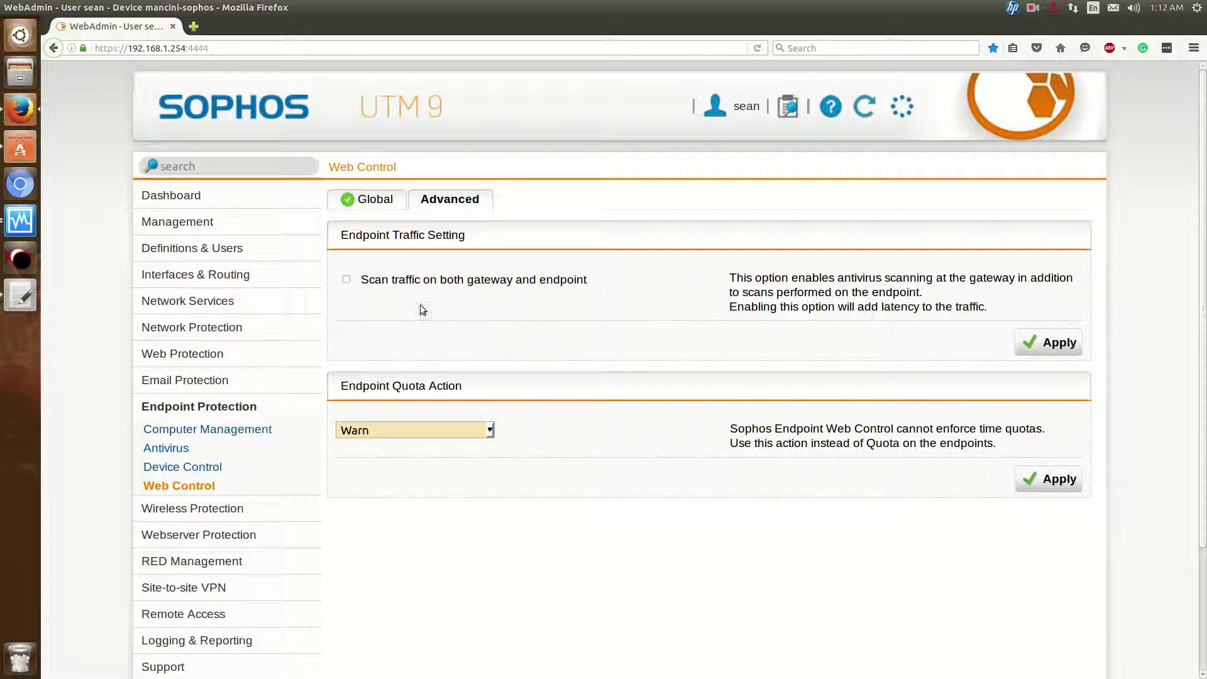
{"action": "left_click", "coordinate": [369, 206]}
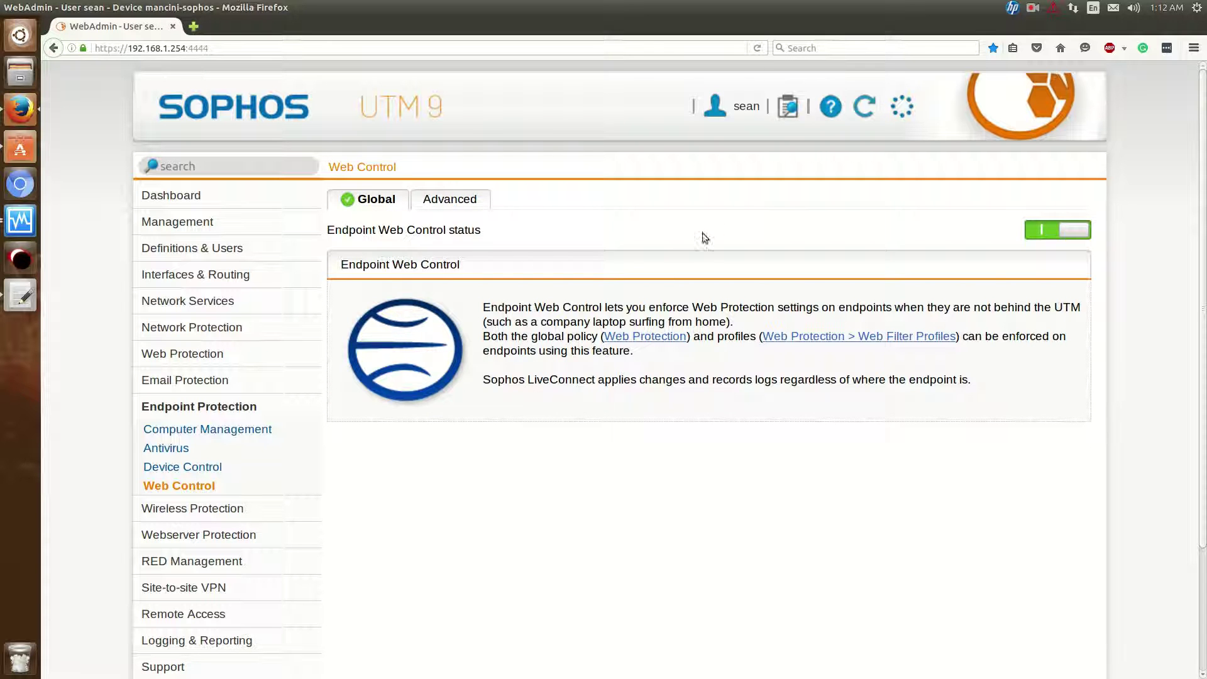
Step: In the Windows 8 VM's Internet Explorer, download and launch the AVG AntiVirus Free installer
{"action": "left_click", "coordinate": [21, 219]}
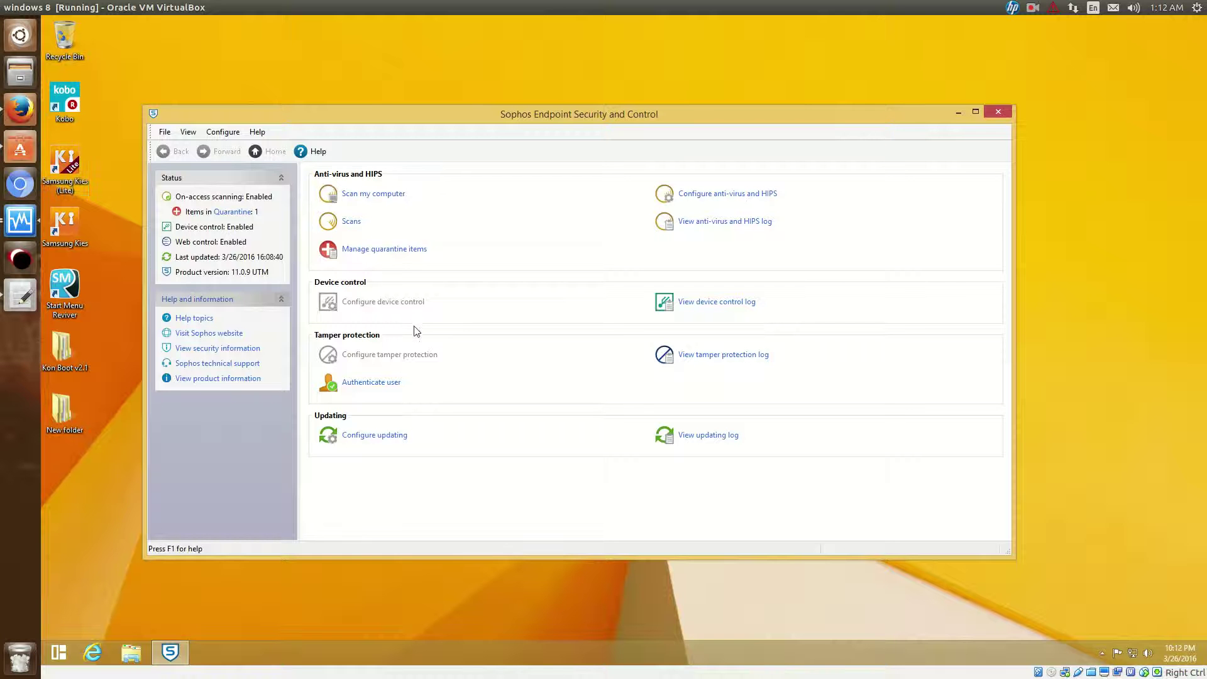
{"action": "left_click", "coordinate": [96, 655]}
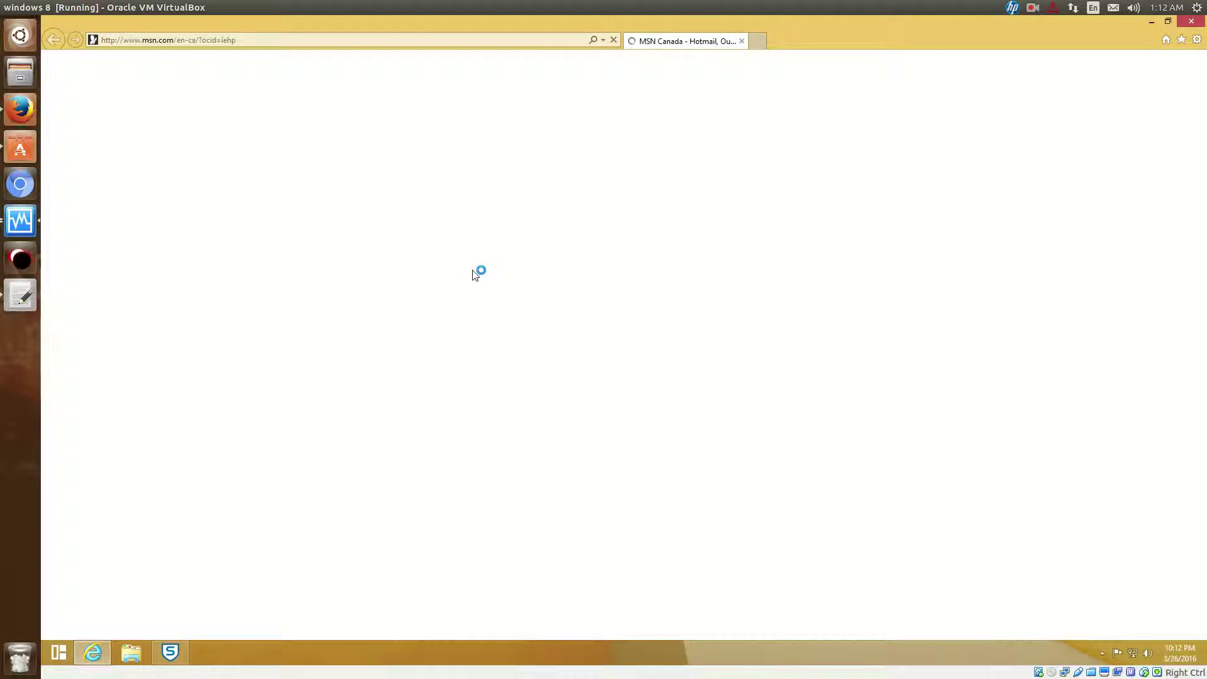
{"action": "left_click", "coordinate": [317, 41]}
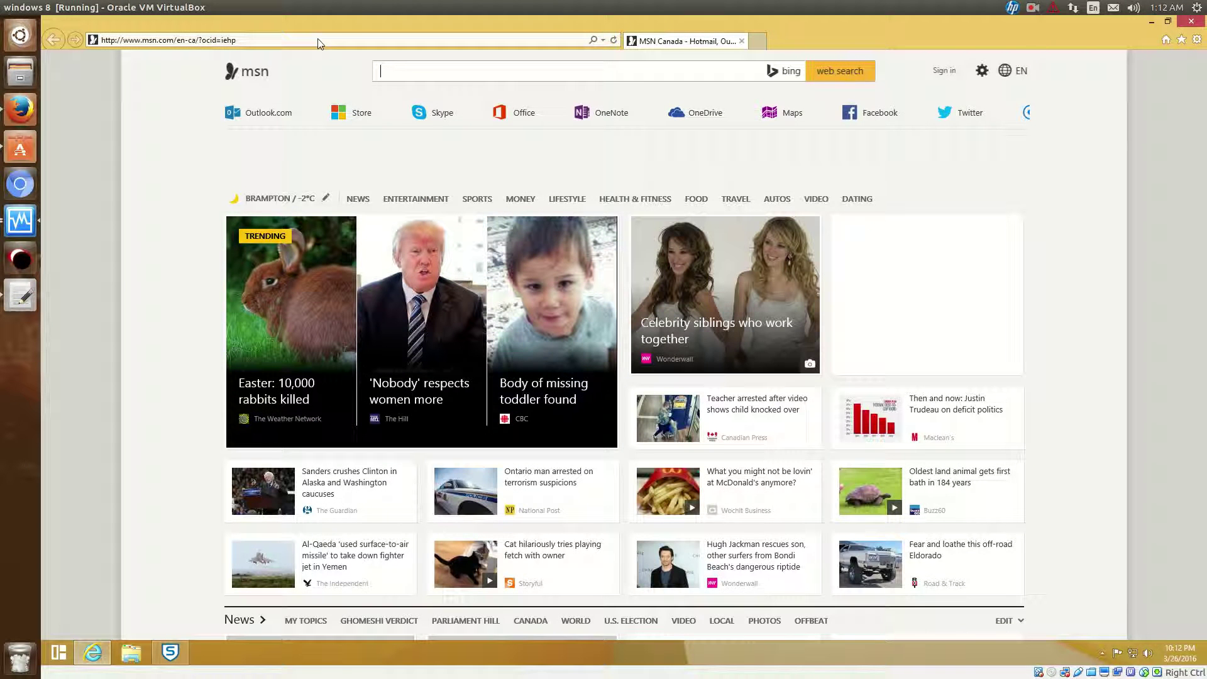
{"action": "type", "text": "download.com"}
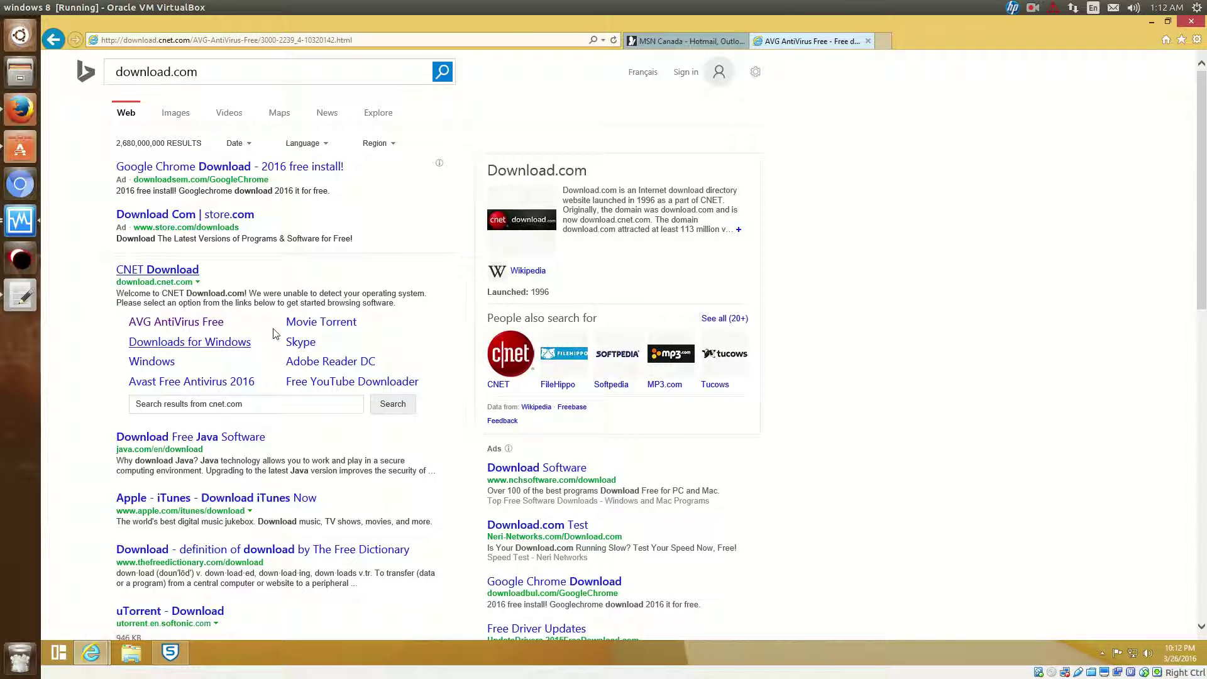
{"action": "left_click", "coordinate": [98, 648]}
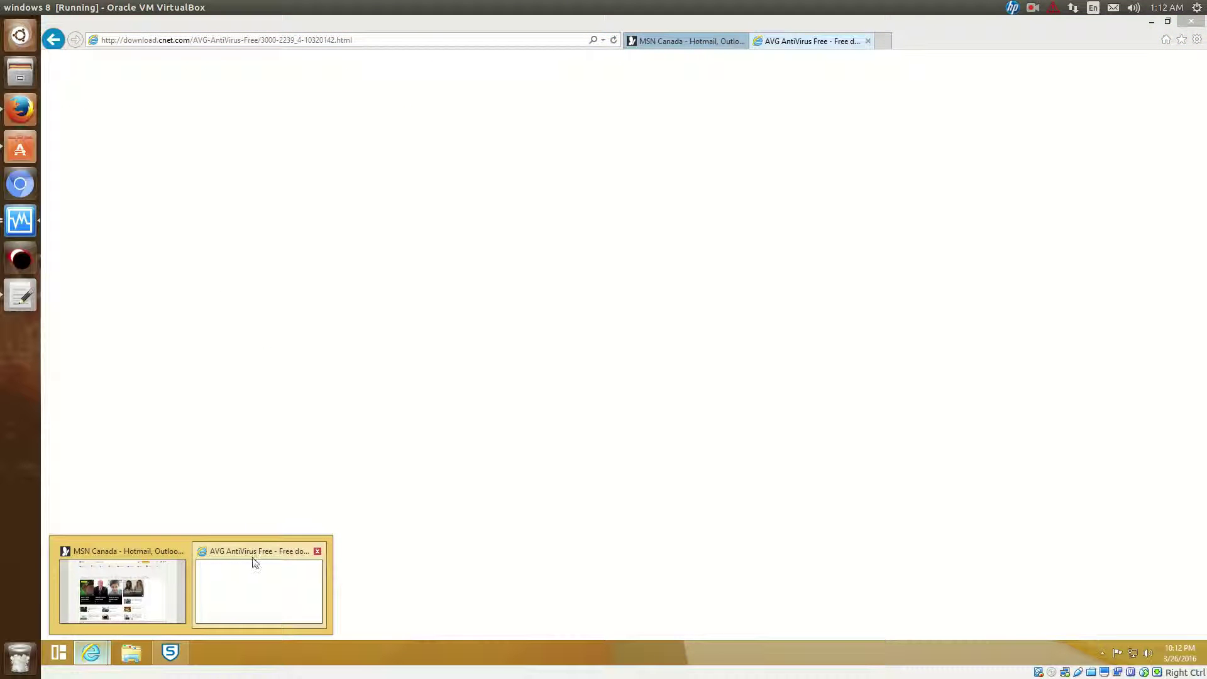
{"action": "left_click", "coordinate": [109, 587]}
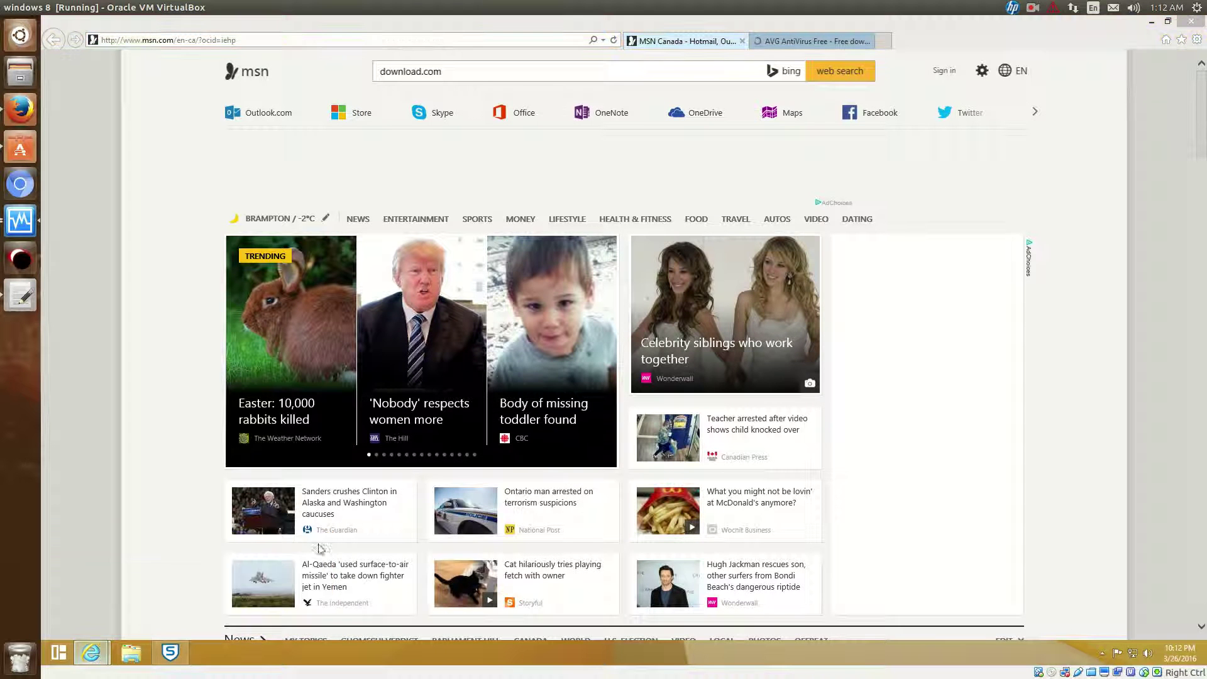
{"action": "key", "text": "ctrl+Tab"}
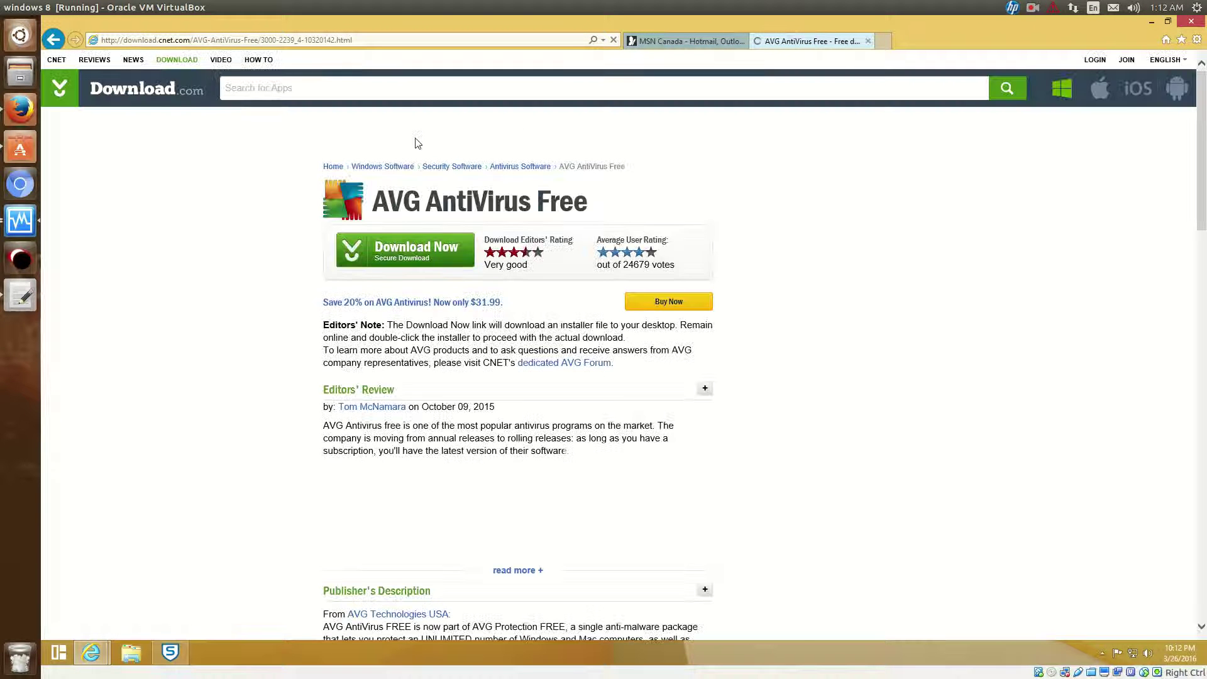
{"action": "left_click", "coordinate": [431, 258]}
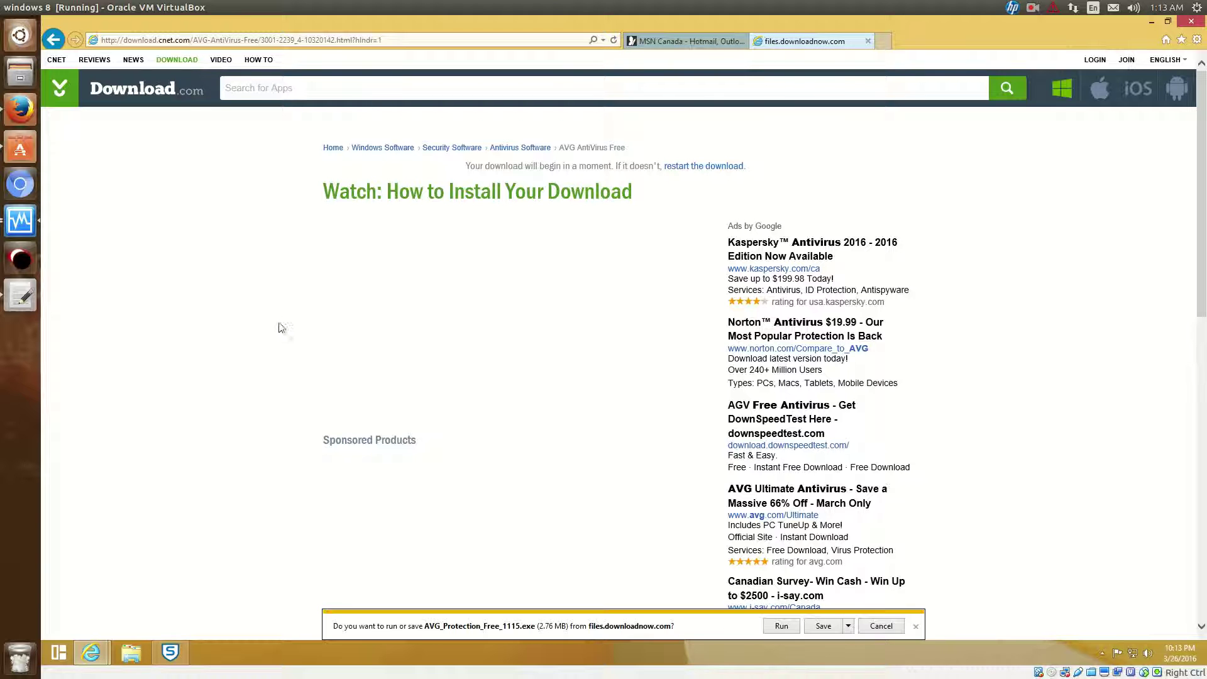
{"action": "left_click", "coordinate": [822, 626]}
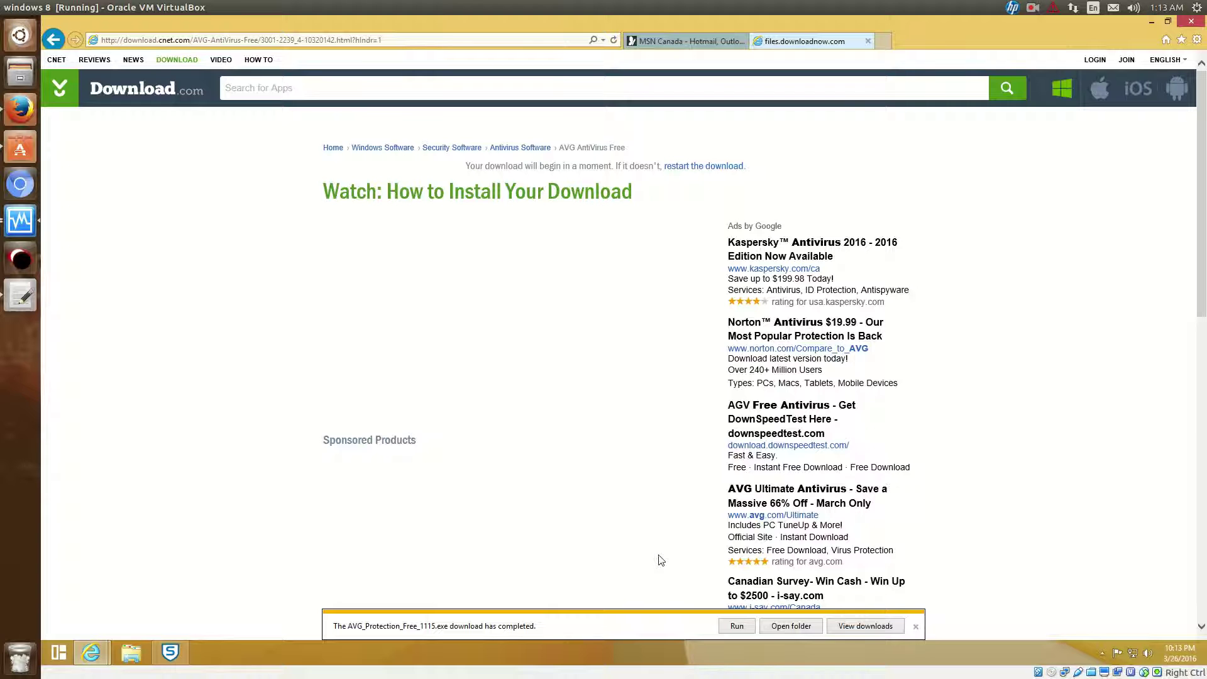
{"action": "left_click", "coordinate": [736, 626]}
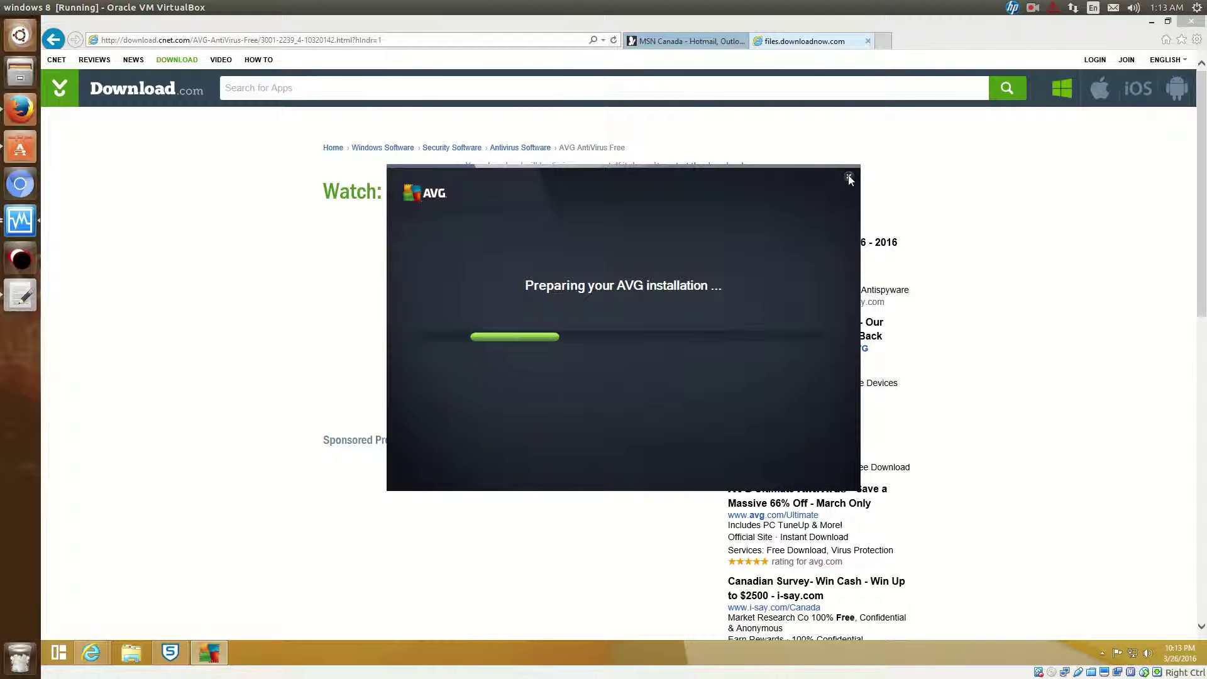
Step: Close the AVG installer window and Internet Explorer with all its tabs
{"action": "left_click", "coordinate": [849, 177]}
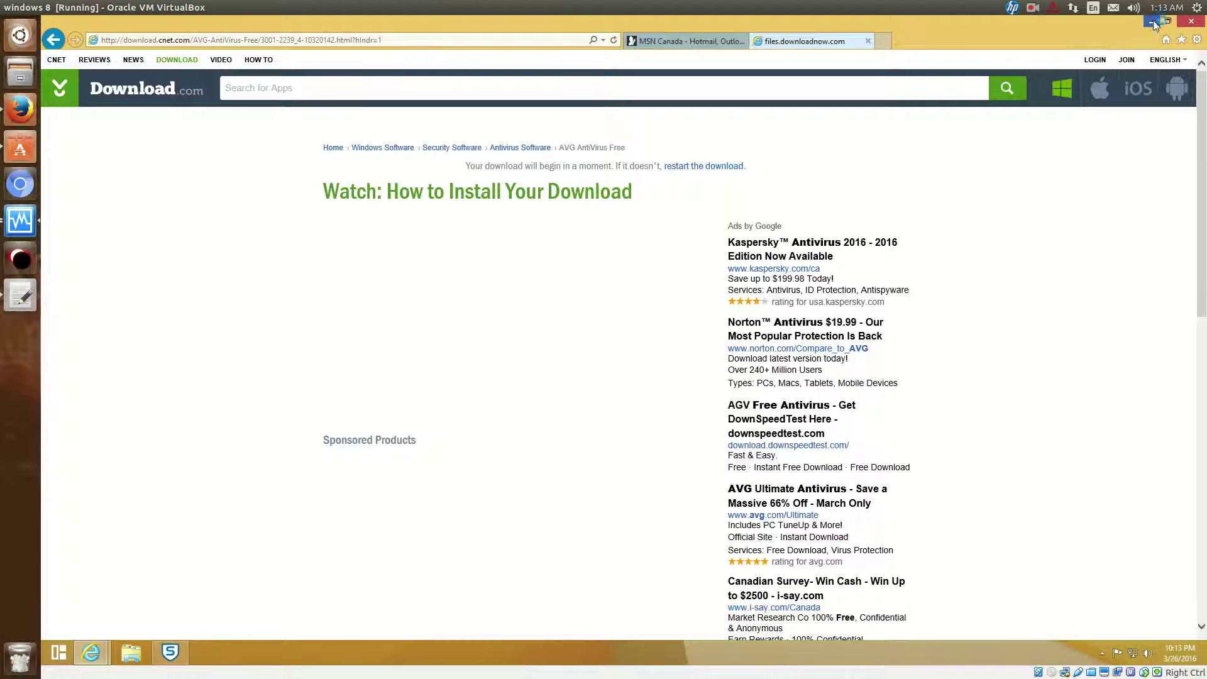
{"action": "left_click", "coordinate": [1192, 21]}
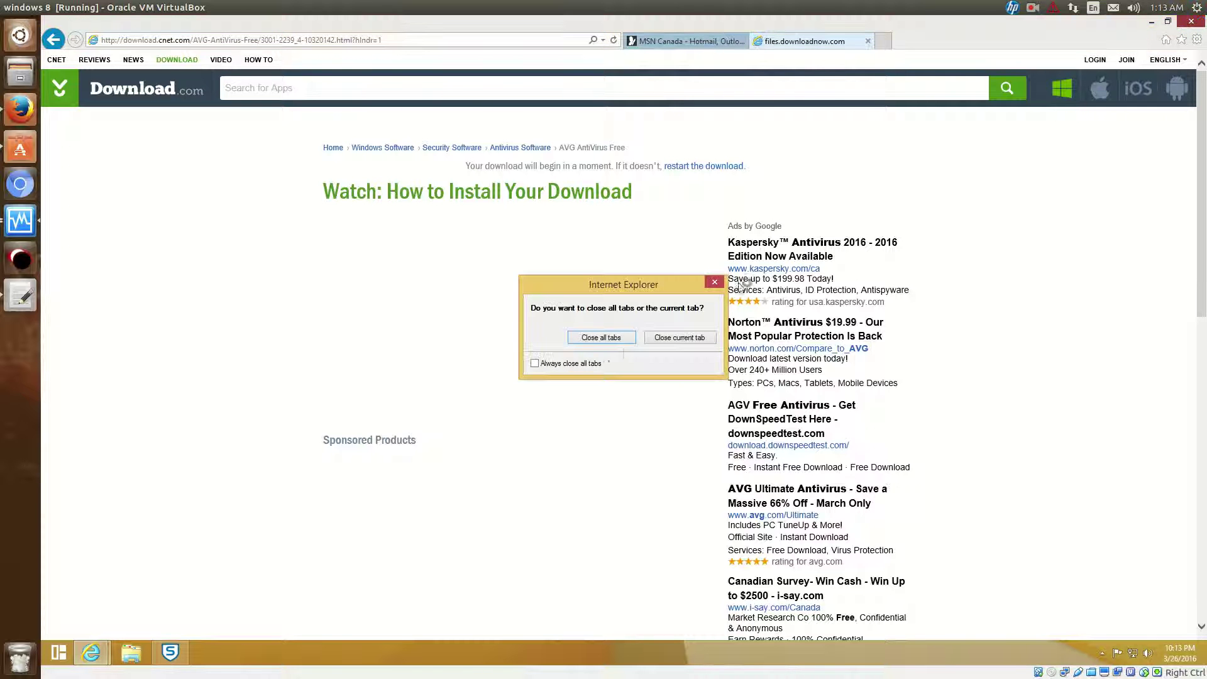
{"action": "left_click", "coordinate": [609, 338]}
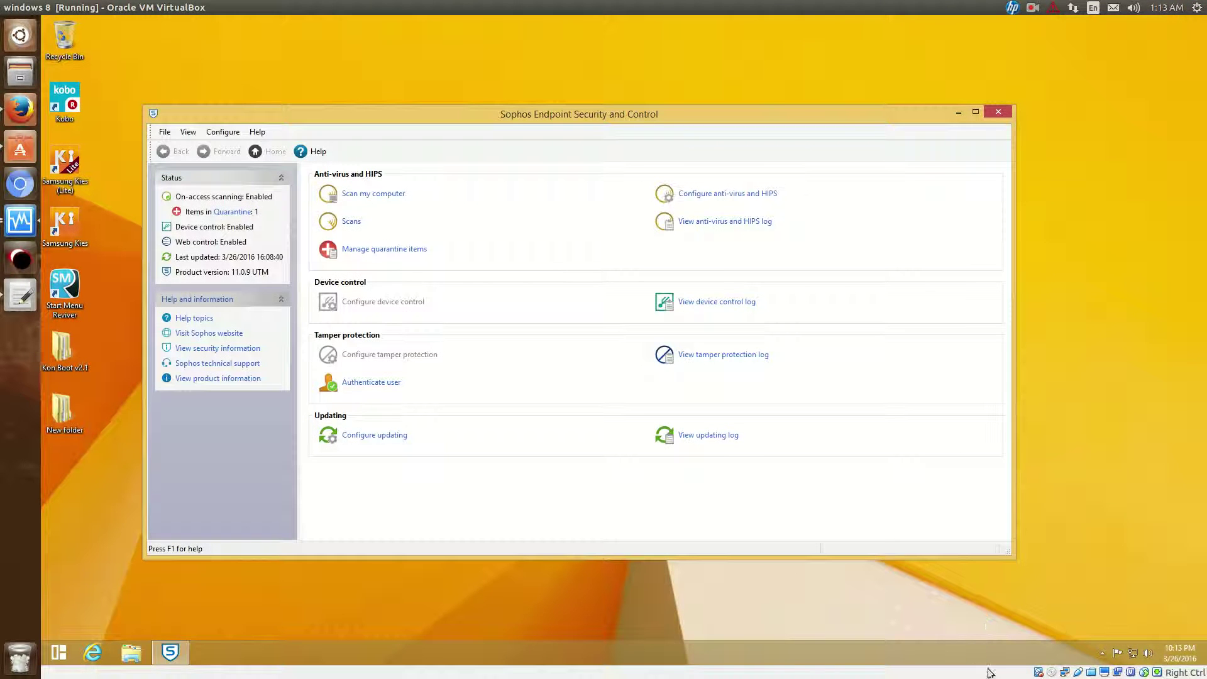
Step: Dismiss the optical drive choices and attach the Generic Mass Storage USB device to the VM
{"action": "left_click", "coordinate": [1051, 673]}
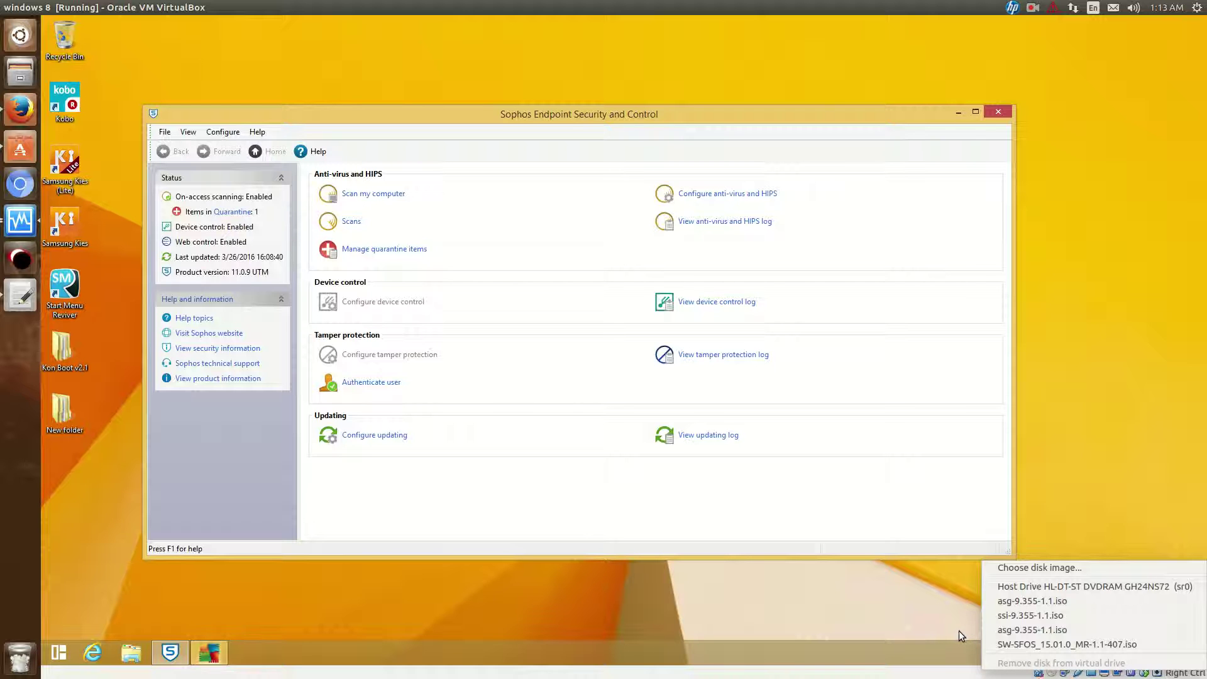
{"action": "left_click", "coordinate": [960, 631]}
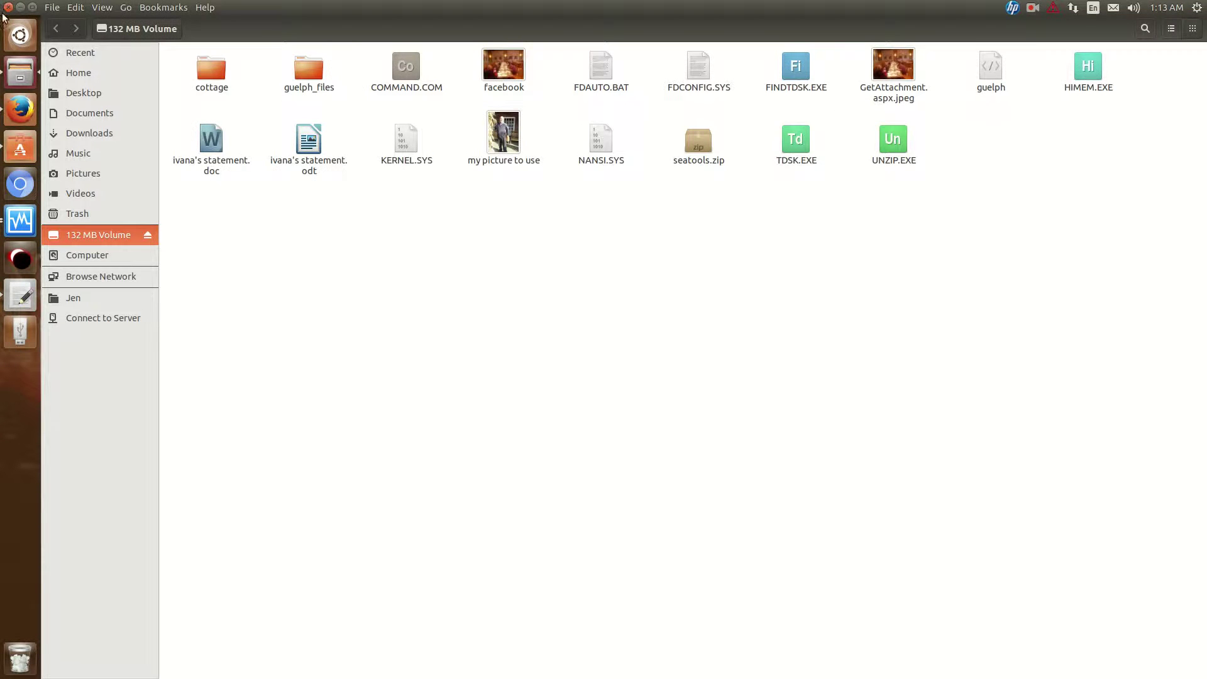
{"action": "left_click", "coordinate": [9, 7]}
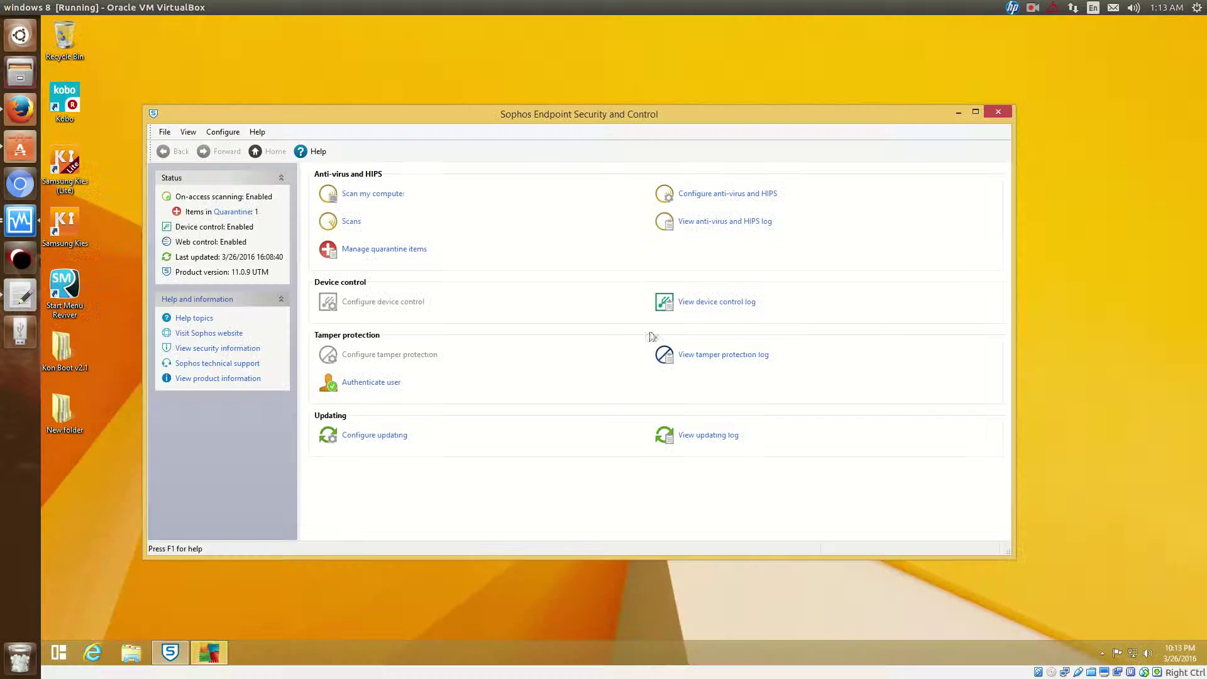
{"action": "right_click", "coordinate": [1077, 673]}
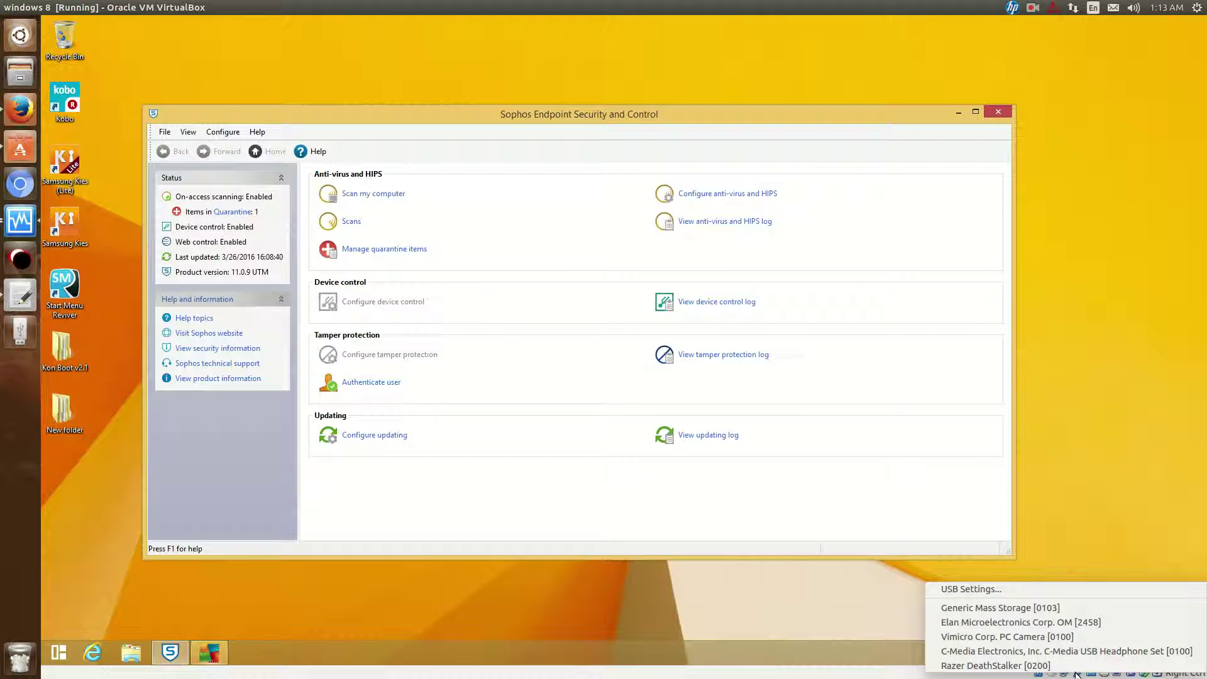
{"action": "left_click", "coordinate": [1077, 608]}
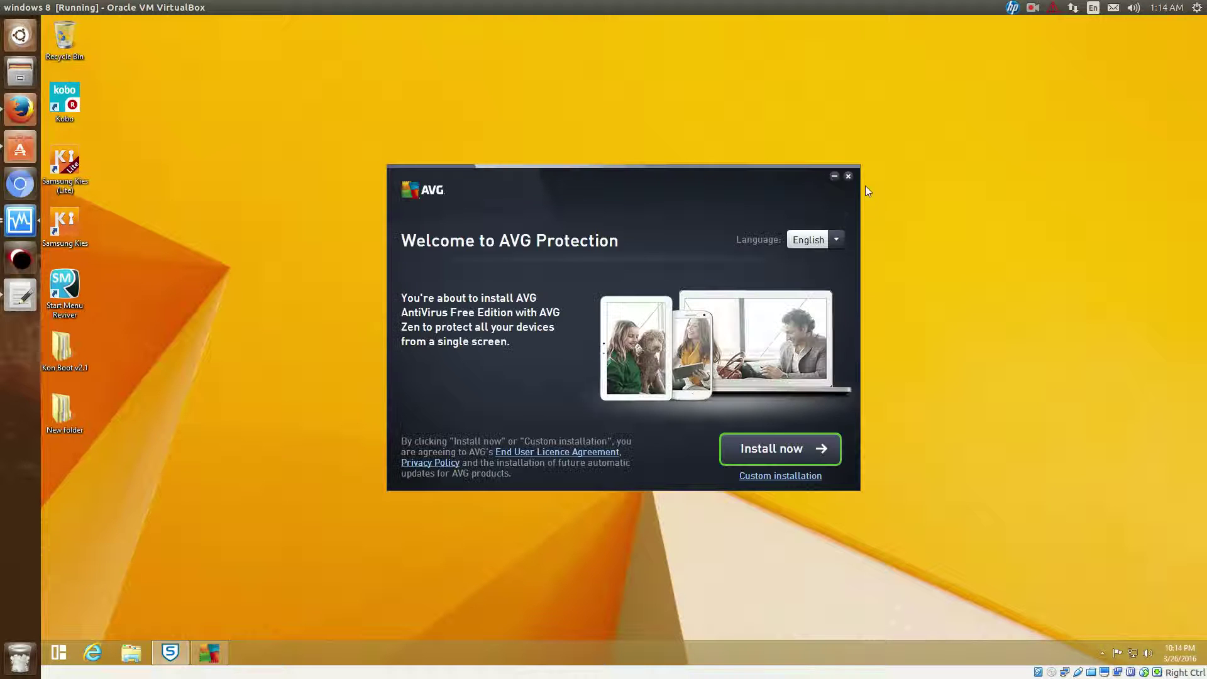
Step: Cancel AVG setup, then show This PC's drives in File Explorer
{"action": "left_click", "coordinate": [848, 176]}
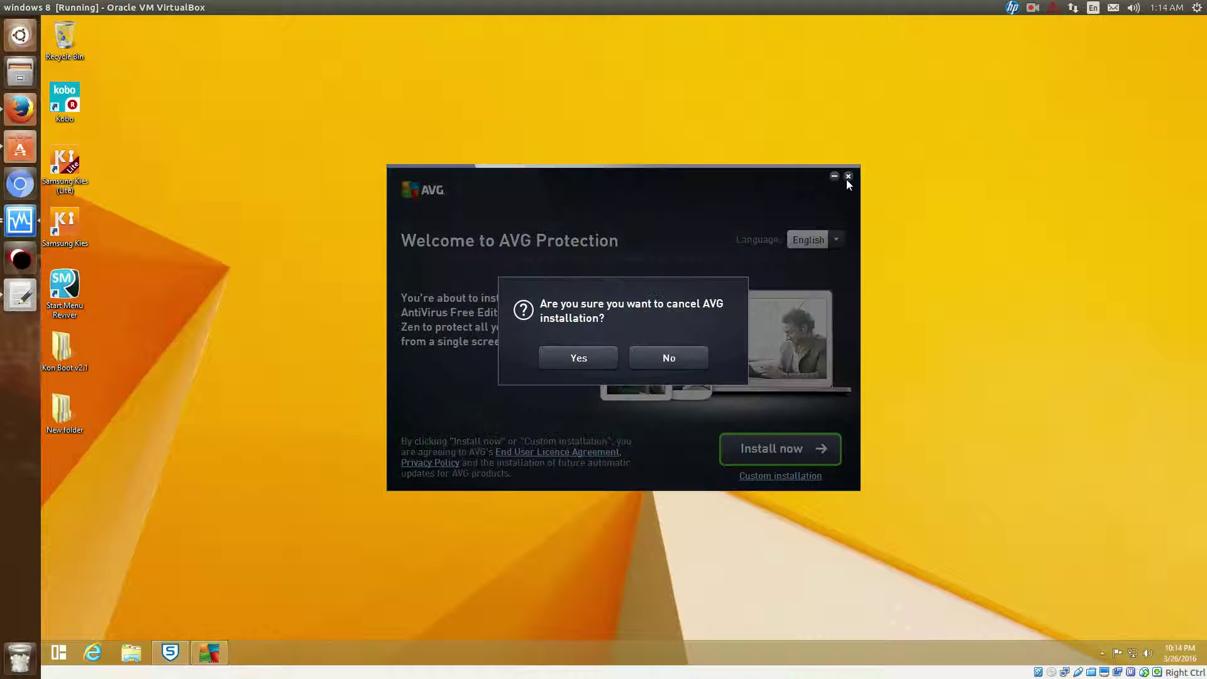
{"action": "left_click", "coordinate": [560, 363]}
{"action": "left_click", "coordinate": [55, 655]}
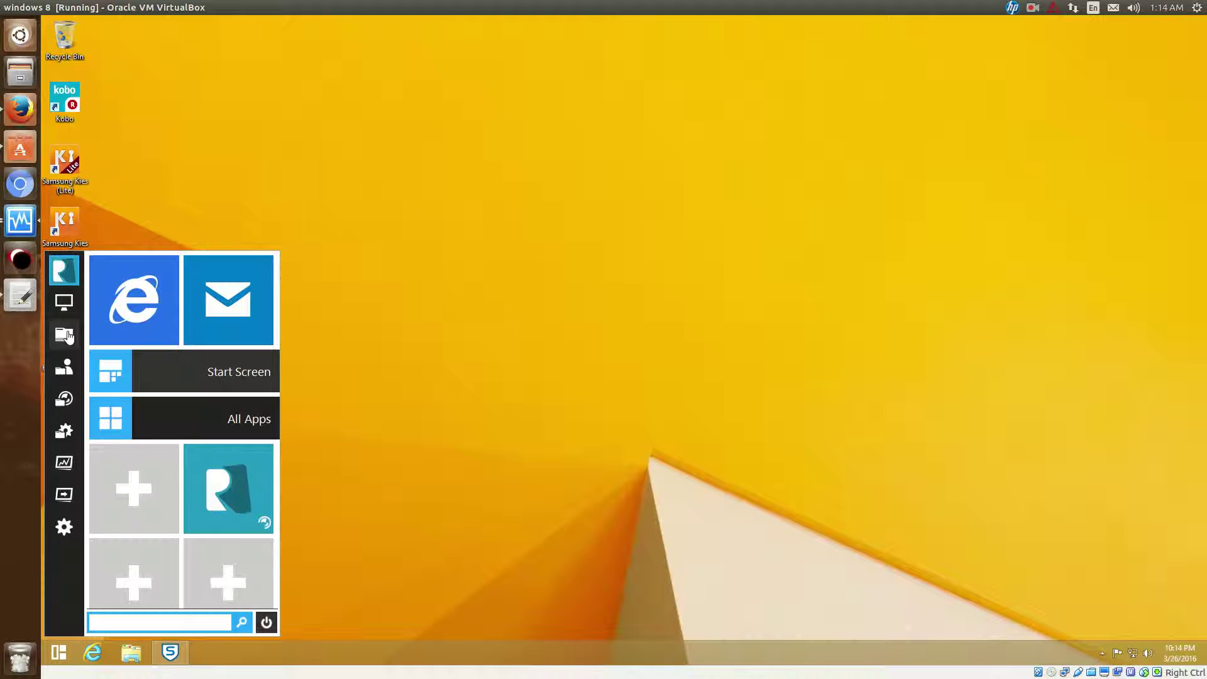
{"action": "left_click", "coordinate": [280, 294]}
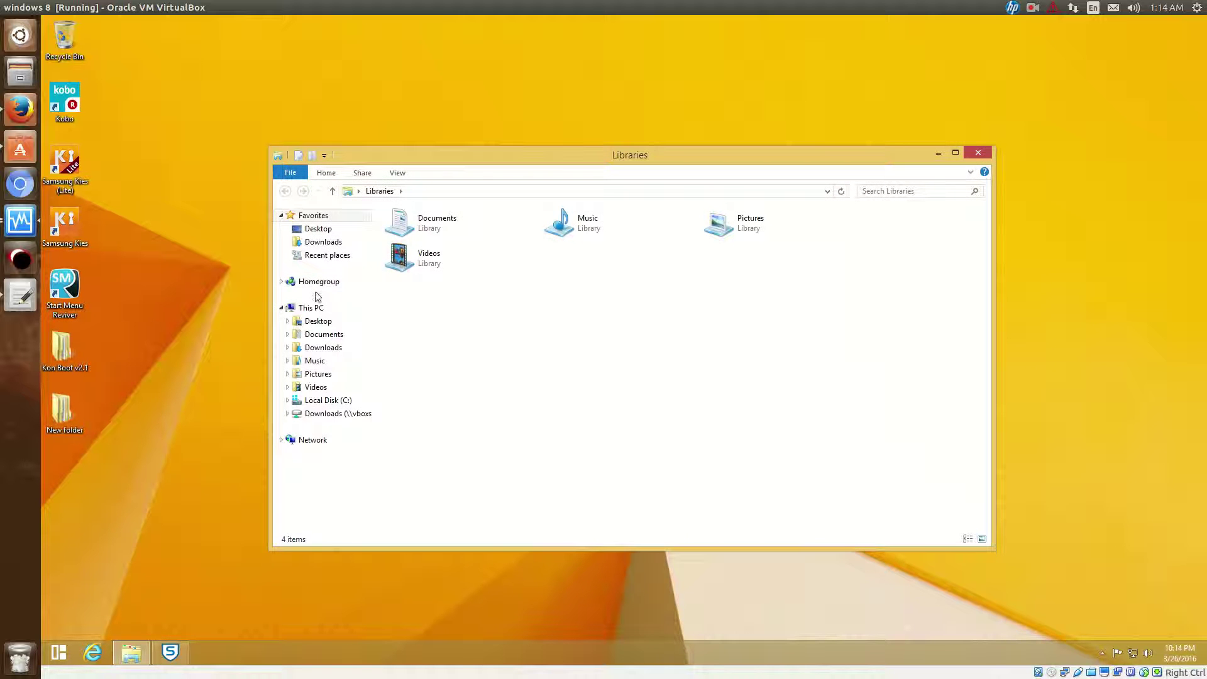
{"action": "left_click", "coordinate": [328, 400]}
{"action": "left_click", "coordinate": [312, 308]}
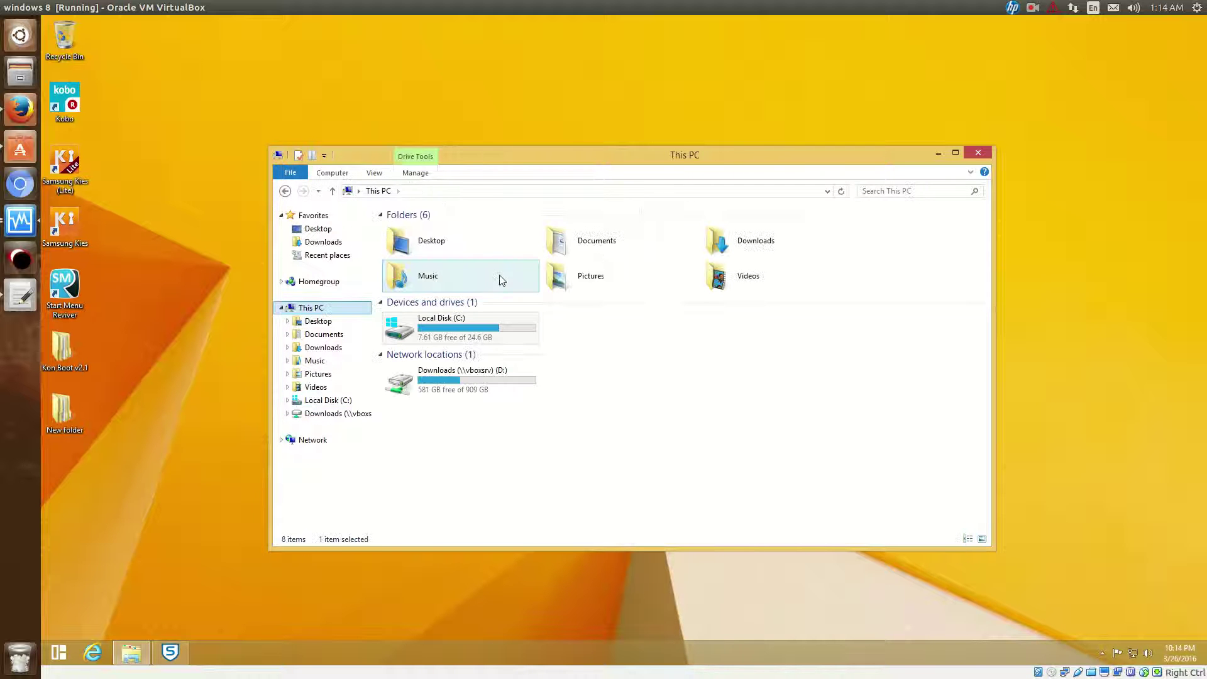
Step: Read the LAB computer's Endpoint Protection alert about the blocked optical drive, then return to the VM
{"action": "left_click", "coordinate": [20, 109]}
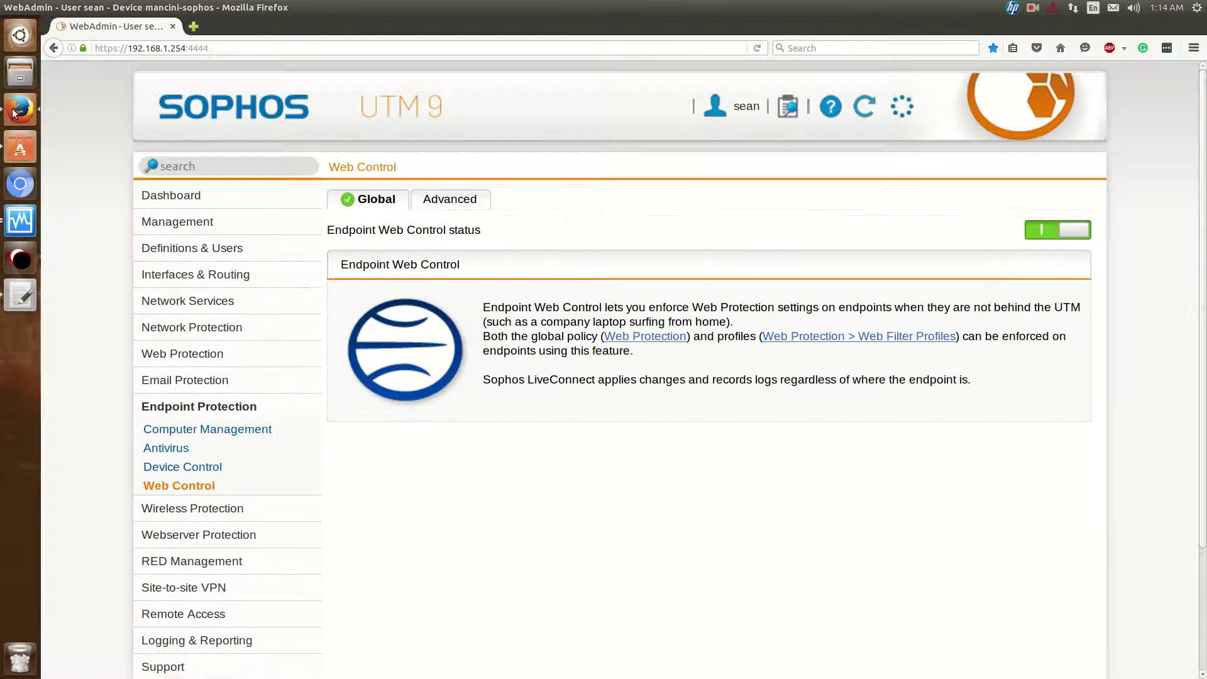
{"action": "left_click", "coordinate": [211, 408]}
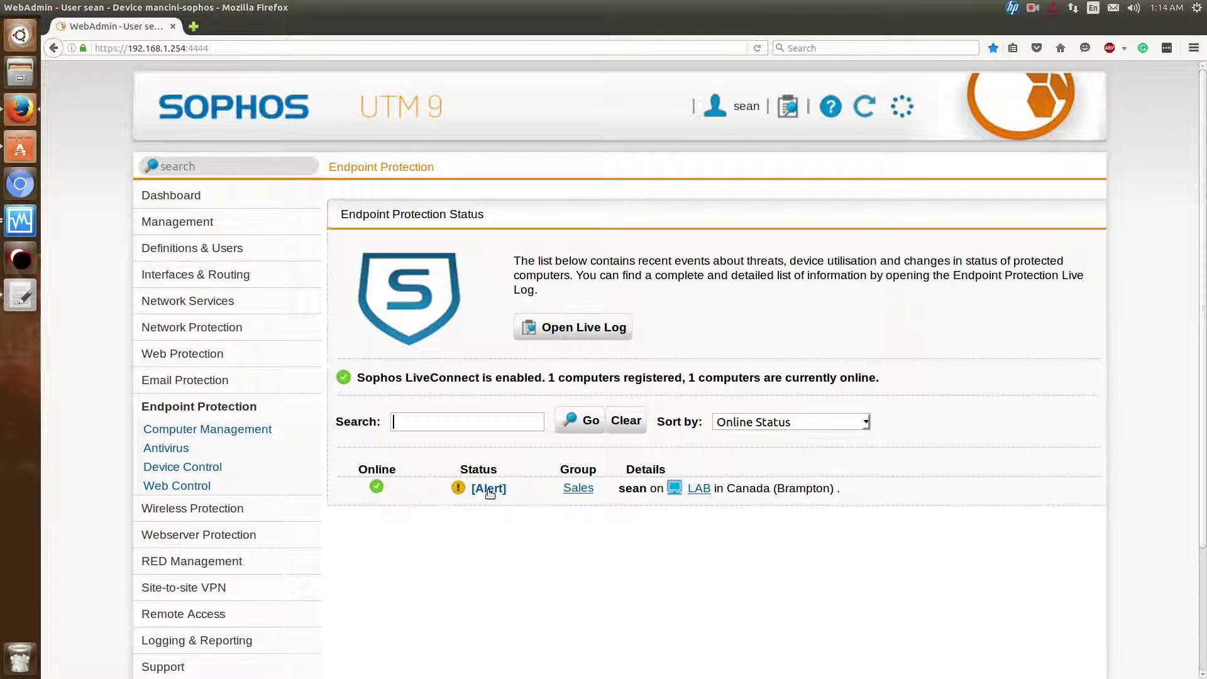
{"action": "left_click", "coordinate": [489, 489]}
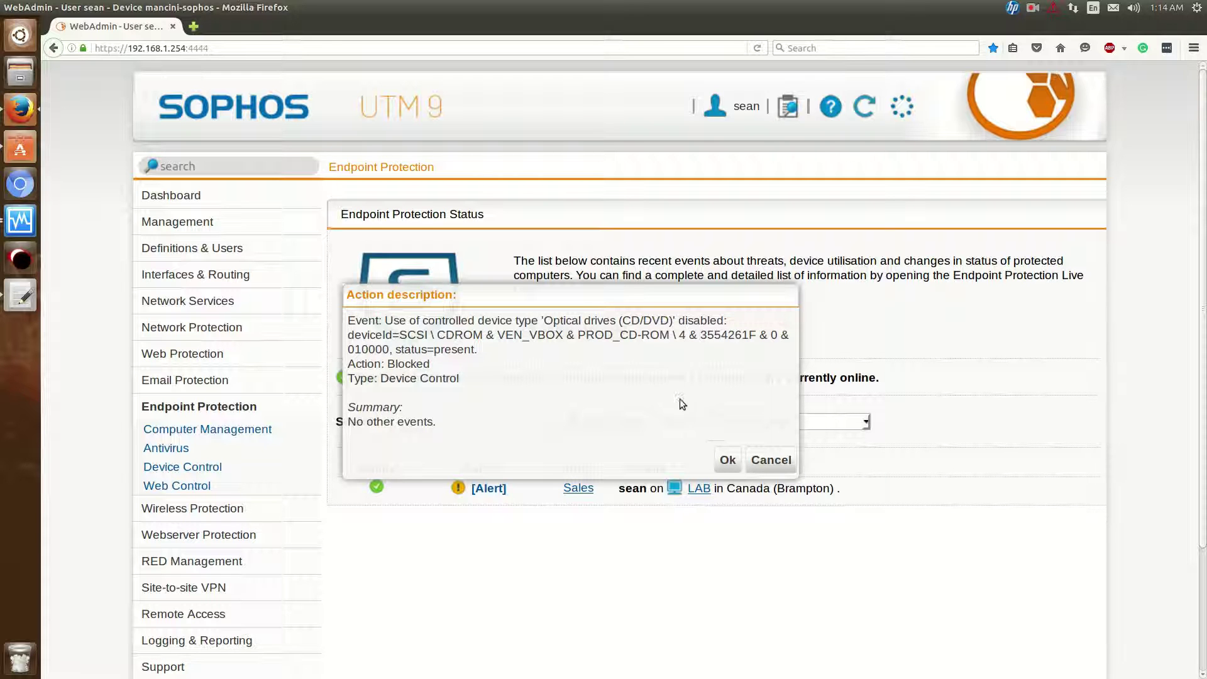
{"action": "left_click", "coordinate": [764, 466]}
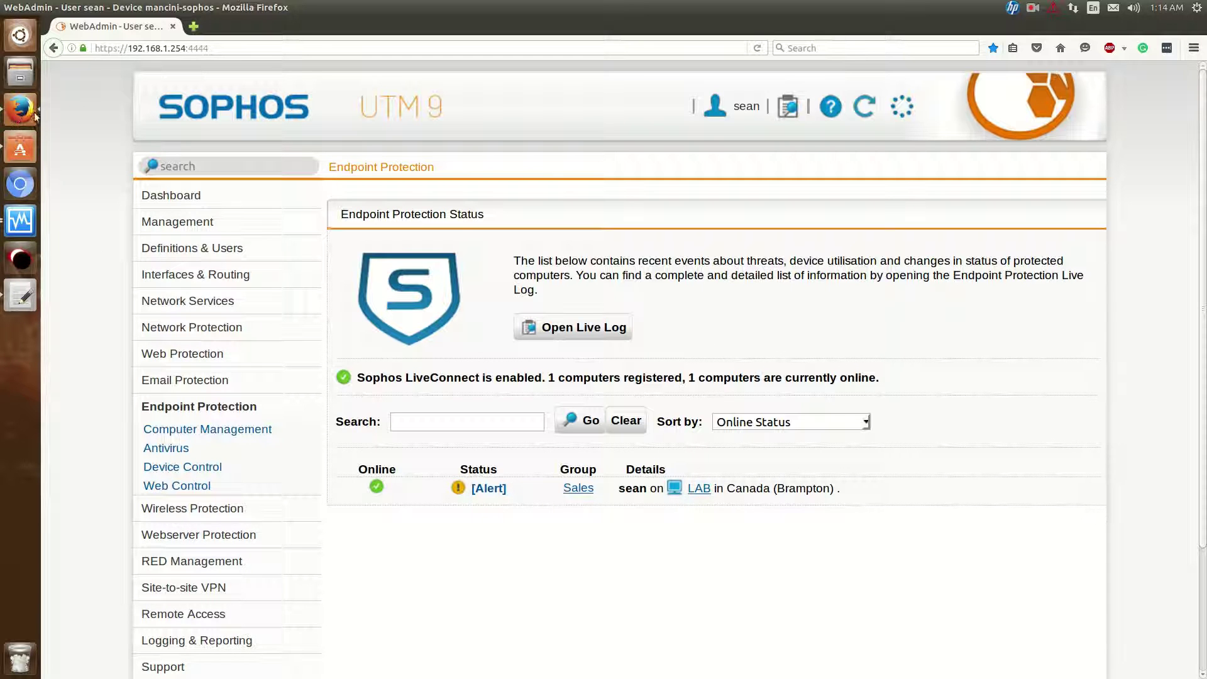
{"action": "left_click", "coordinate": [19, 221]}
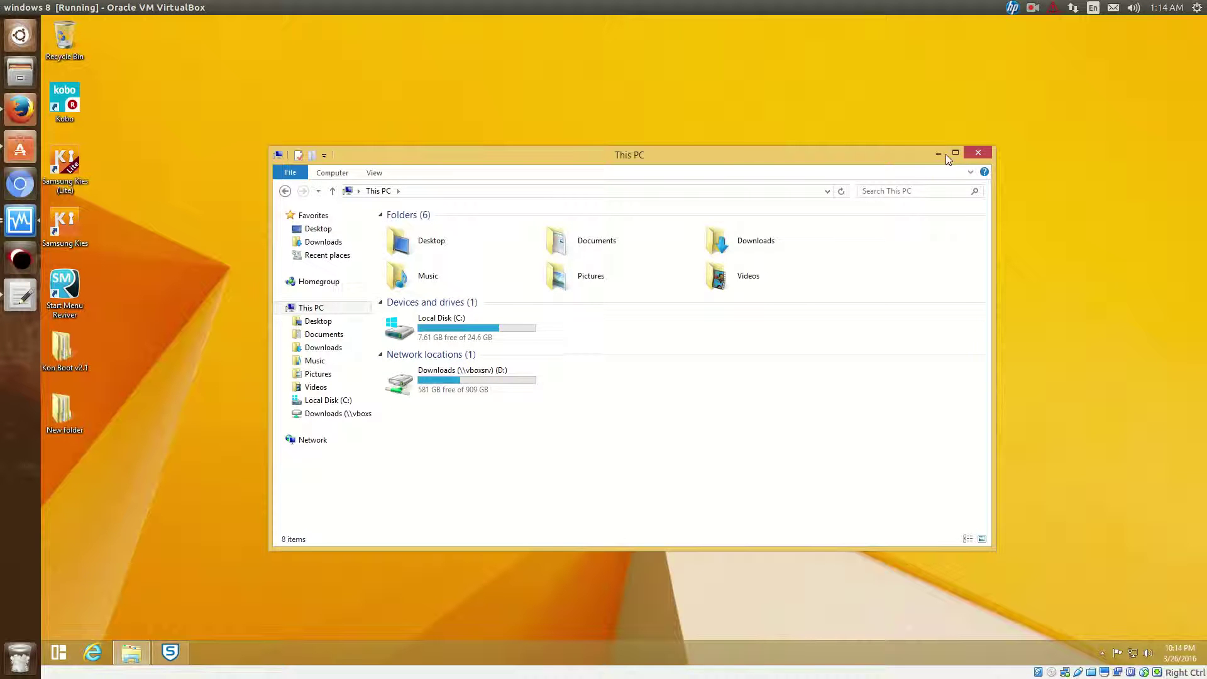
Step: In Internet Explorer, go via google.ca to eicar.org and attempt the eicar.com.txt download
{"action": "left_click", "coordinate": [979, 153]}
{"action": "left_click", "coordinate": [106, 656]}
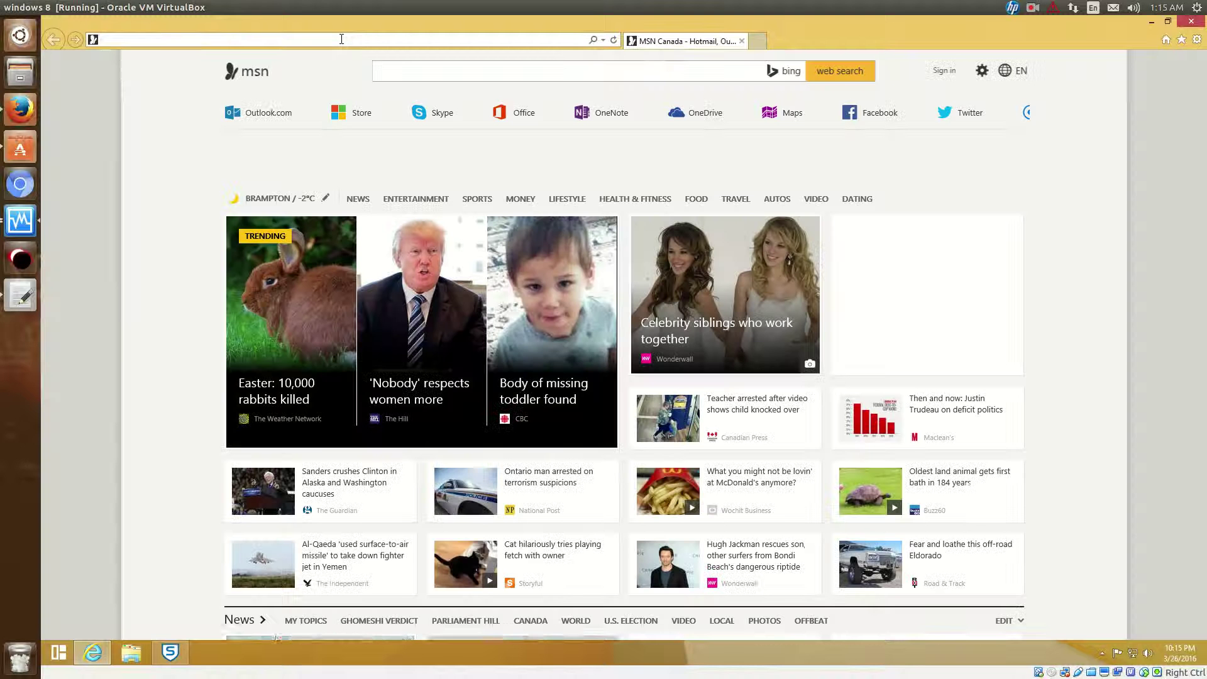
{"action": "left_click", "coordinate": [341, 40]}
{"action": "type", "text": "goo"}
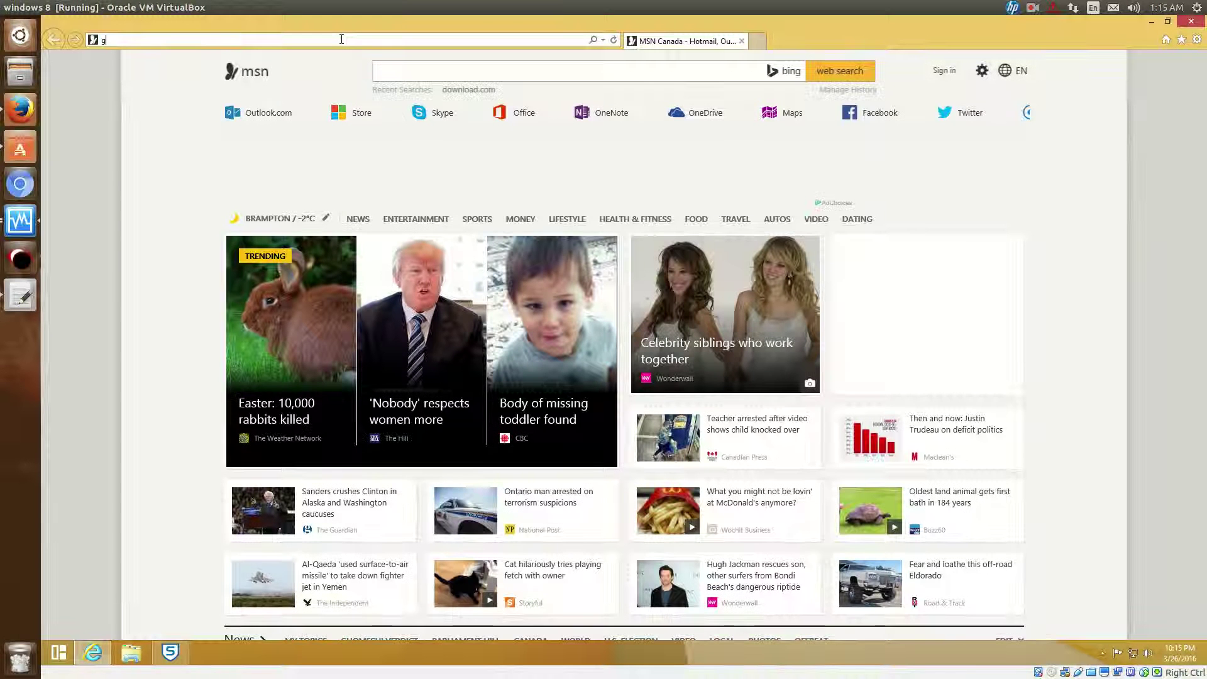
{"action": "key", "text": "Return"}
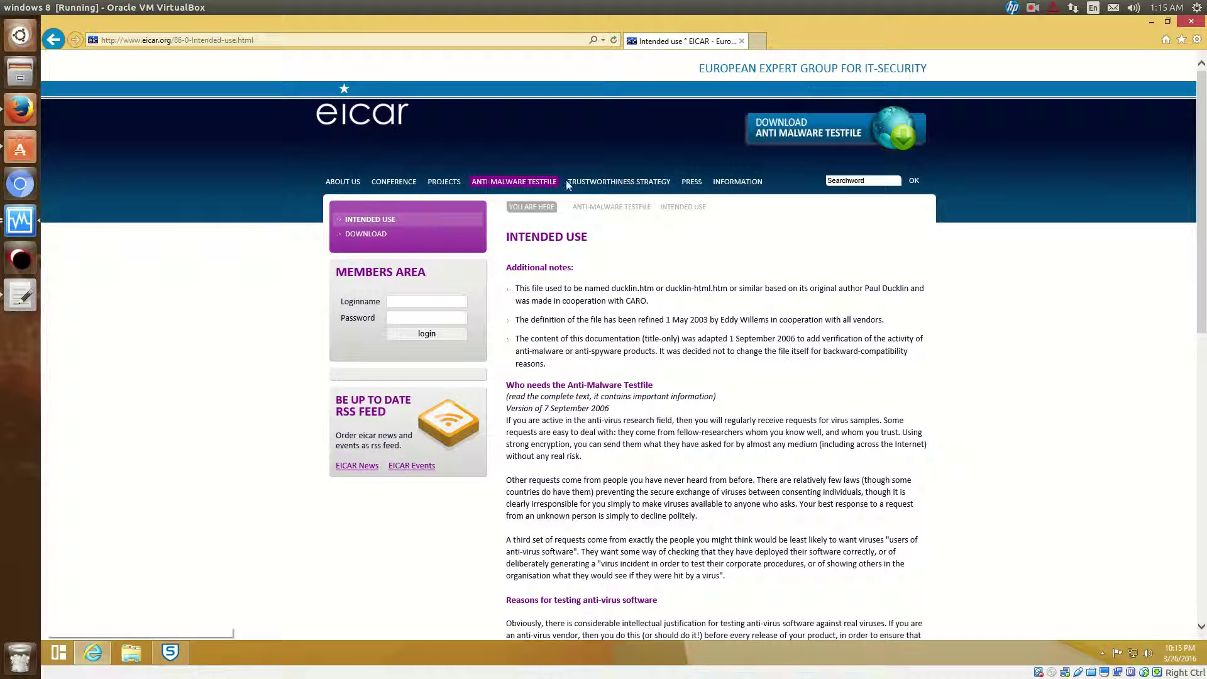
{"action": "left_click", "coordinate": [797, 137]}
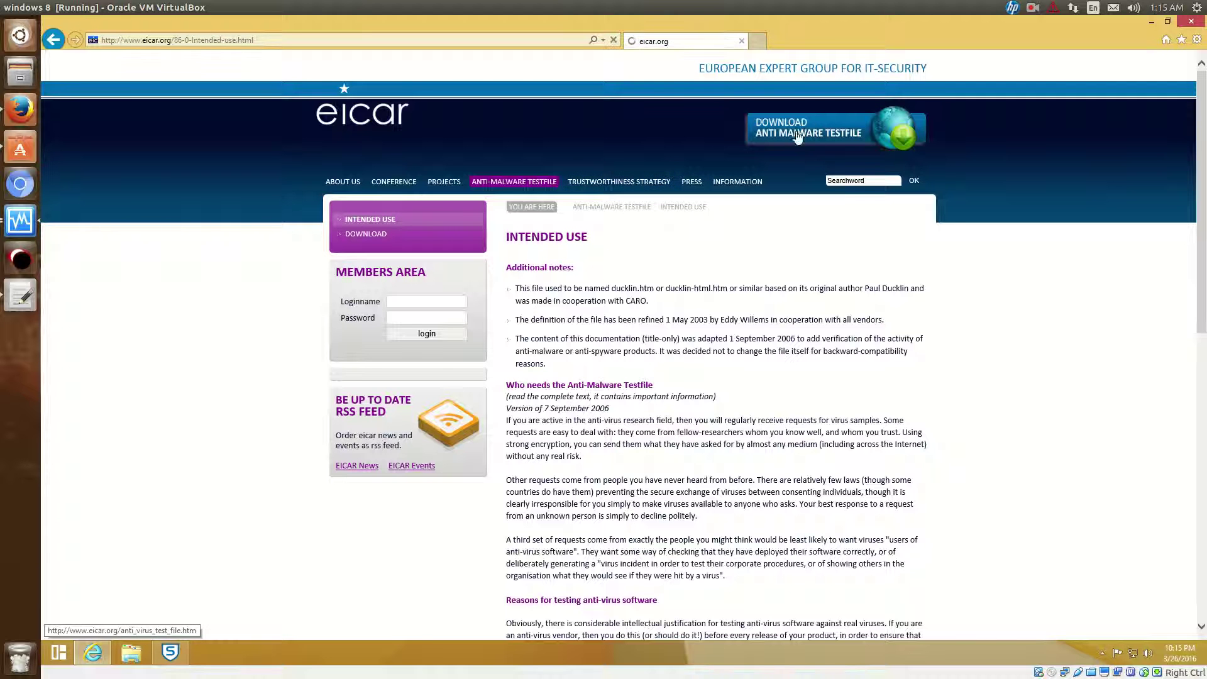
{"action": "left_click", "coordinate": [378, 242]}
{"action": "scroll", "coordinate": [698, 377], "scroll_direction": "down", "scroll_amount": 3}
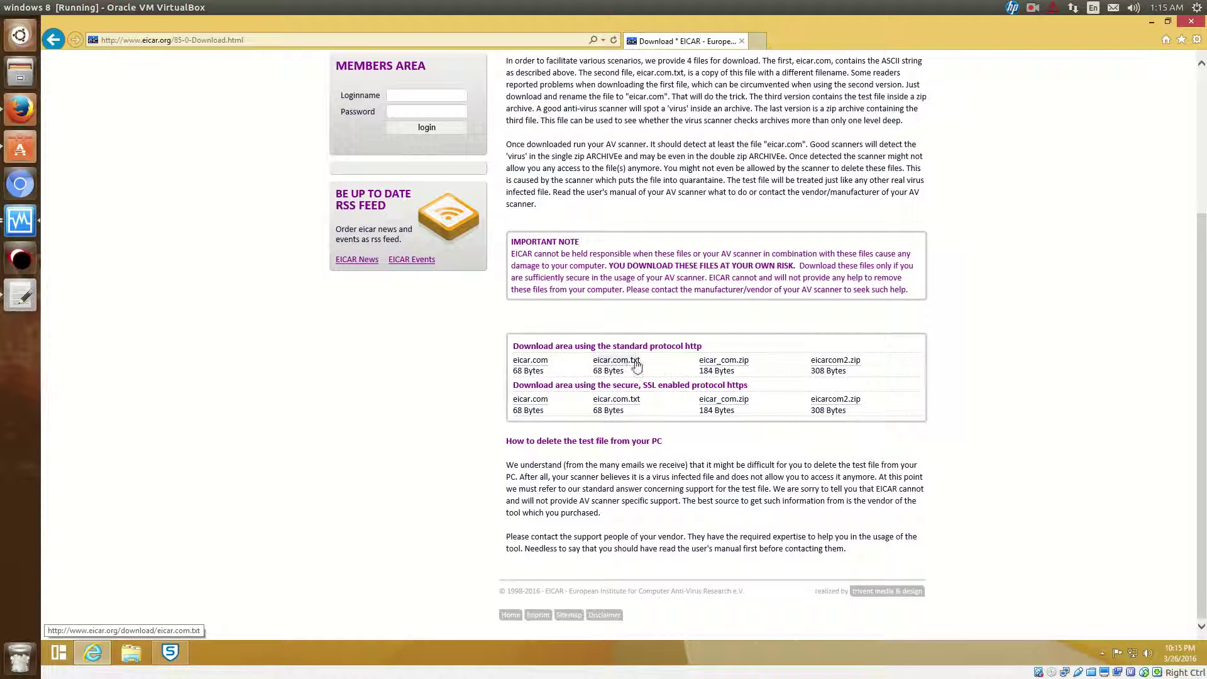
{"action": "left_click", "coordinate": [758, 351]}
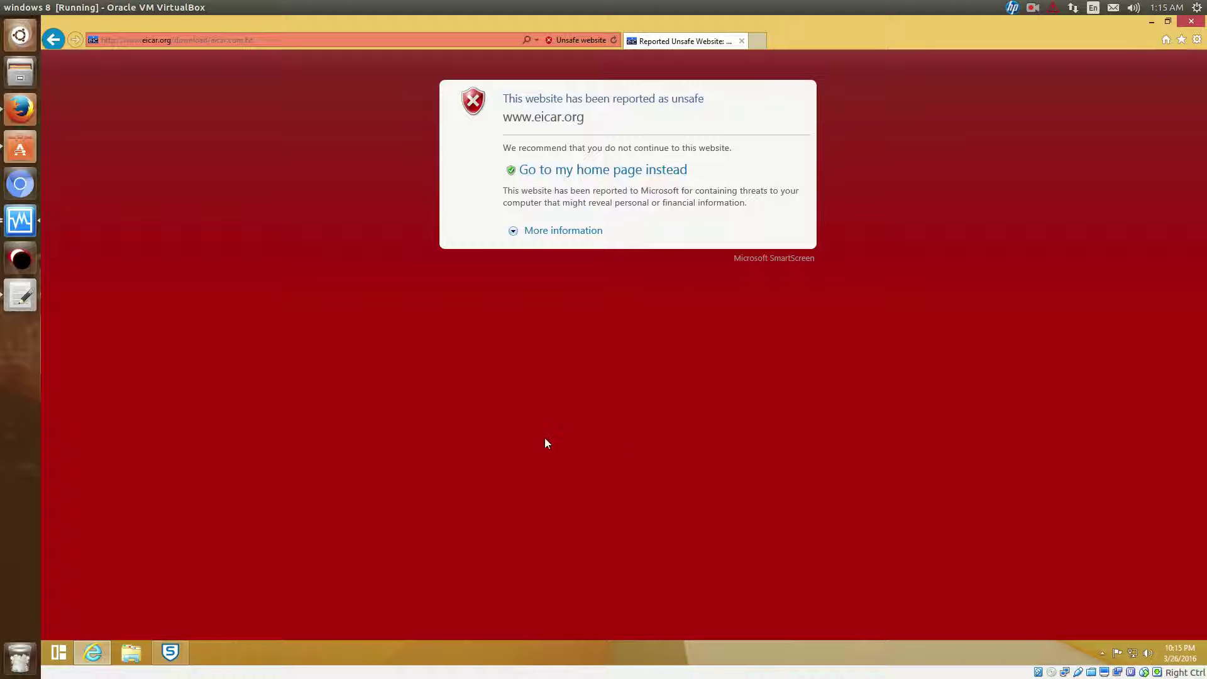
Step: Leave the unsafe site for the MSN home page and recheck the LAB alert in WebAdmin
{"action": "left_click", "coordinate": [574, 175]}
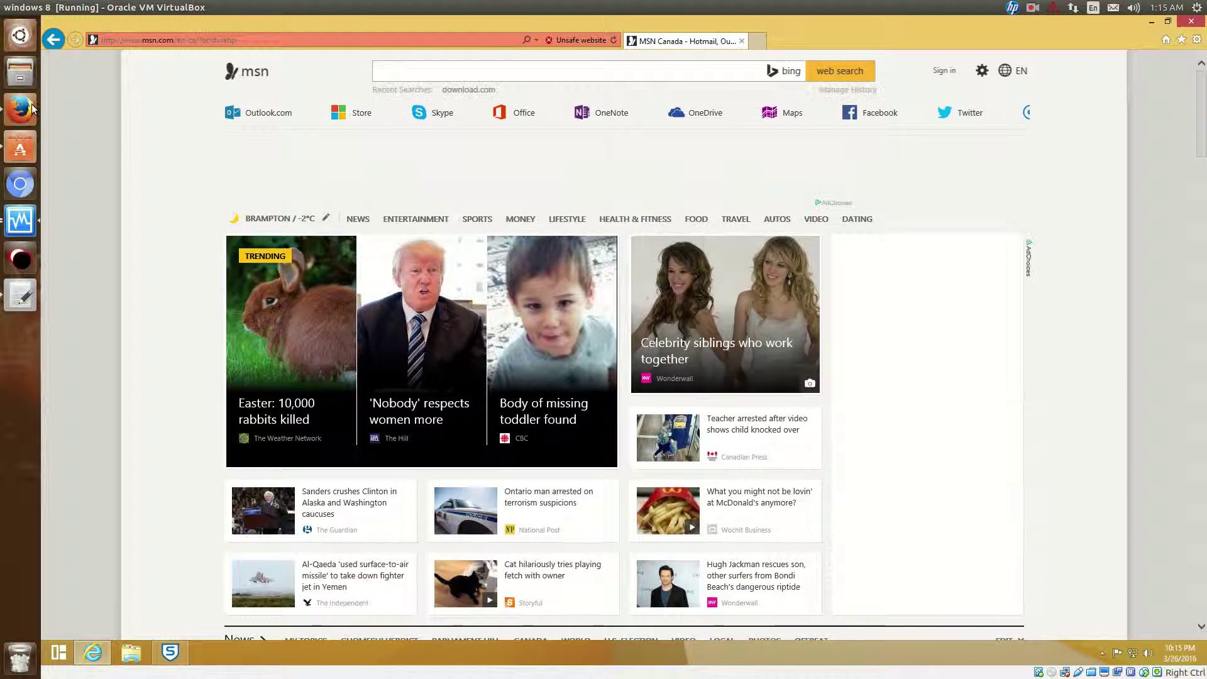
{"action": "left_click", "coordinate": [22, 107]}
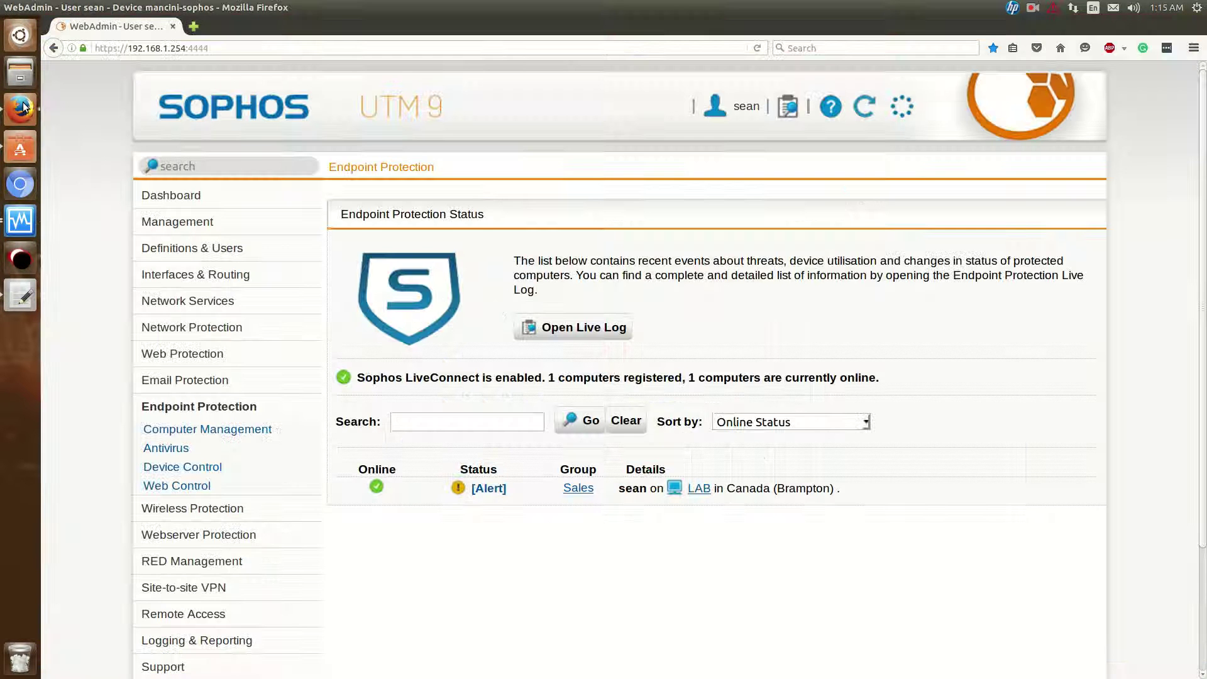
{"action": "scroll", "coordinate": [556, 377], "scroll_direction": "down", "scroll_amount": 3}
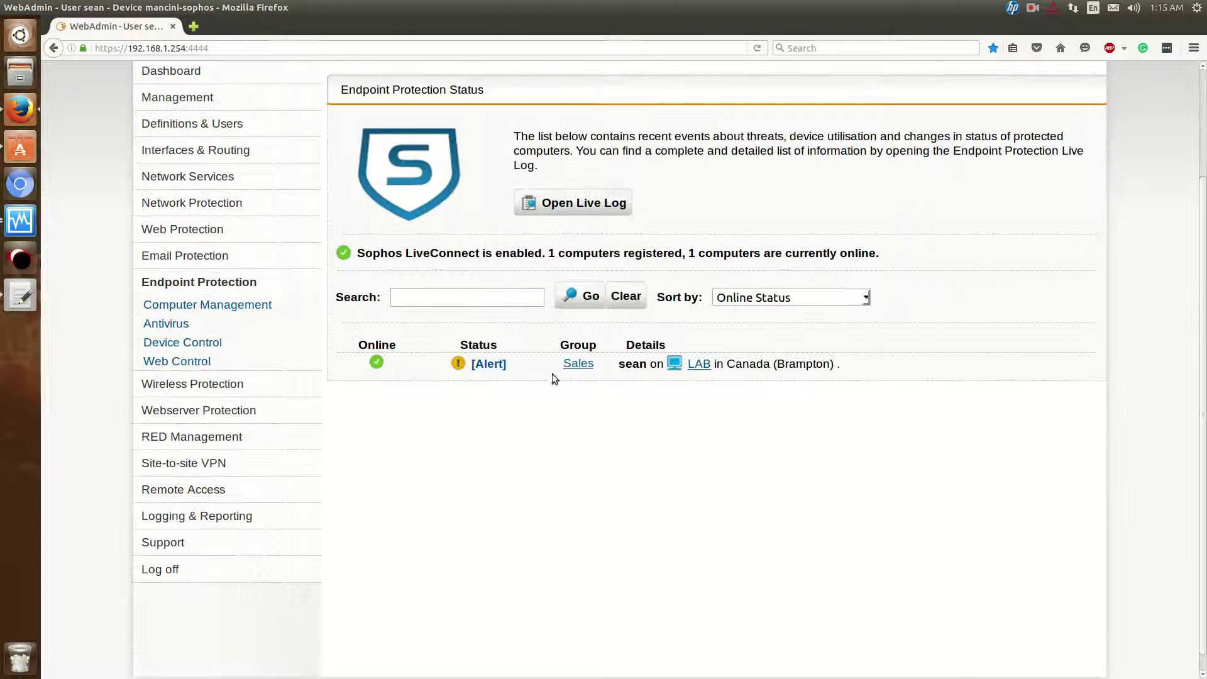
{"action": "left_click", "coordinate": [490, 364]}
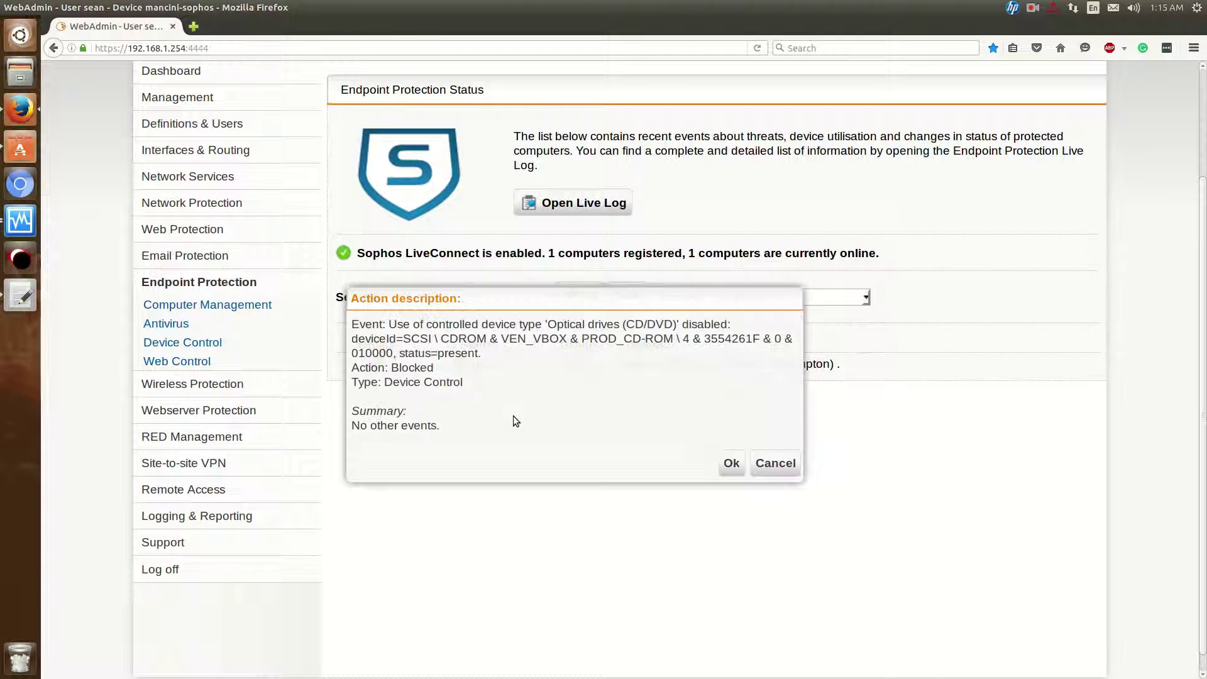
{"action": "left_click", "coordinate": [795, 456]}
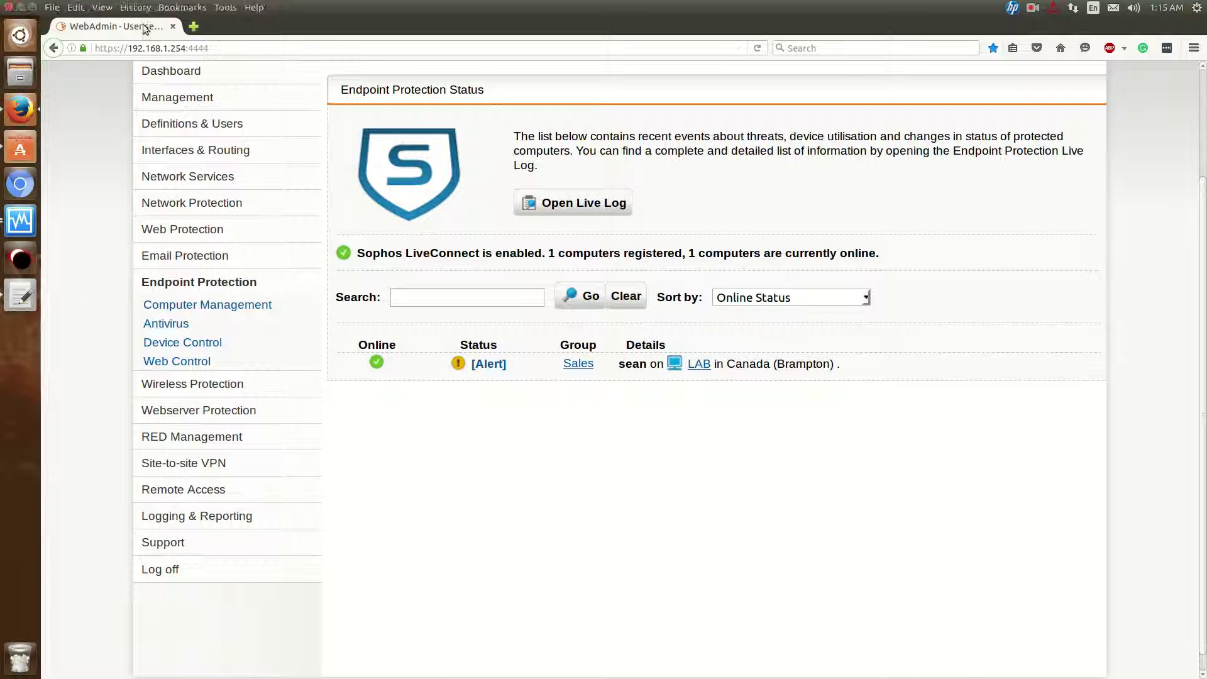
Step: Search google.ca for 'eicar test' and open the eicar.org download page
{"action": "left_click", "coordinate": [25, 231]}
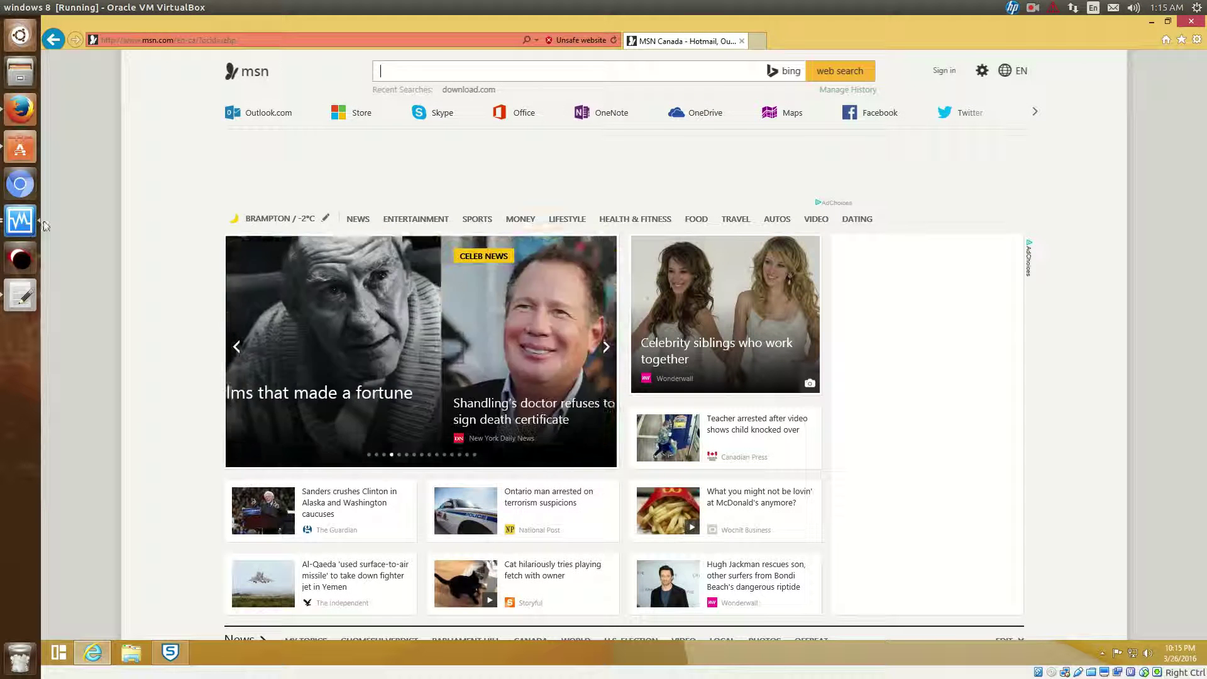
{"action": "left_click", "coordinate": [288, 40]}
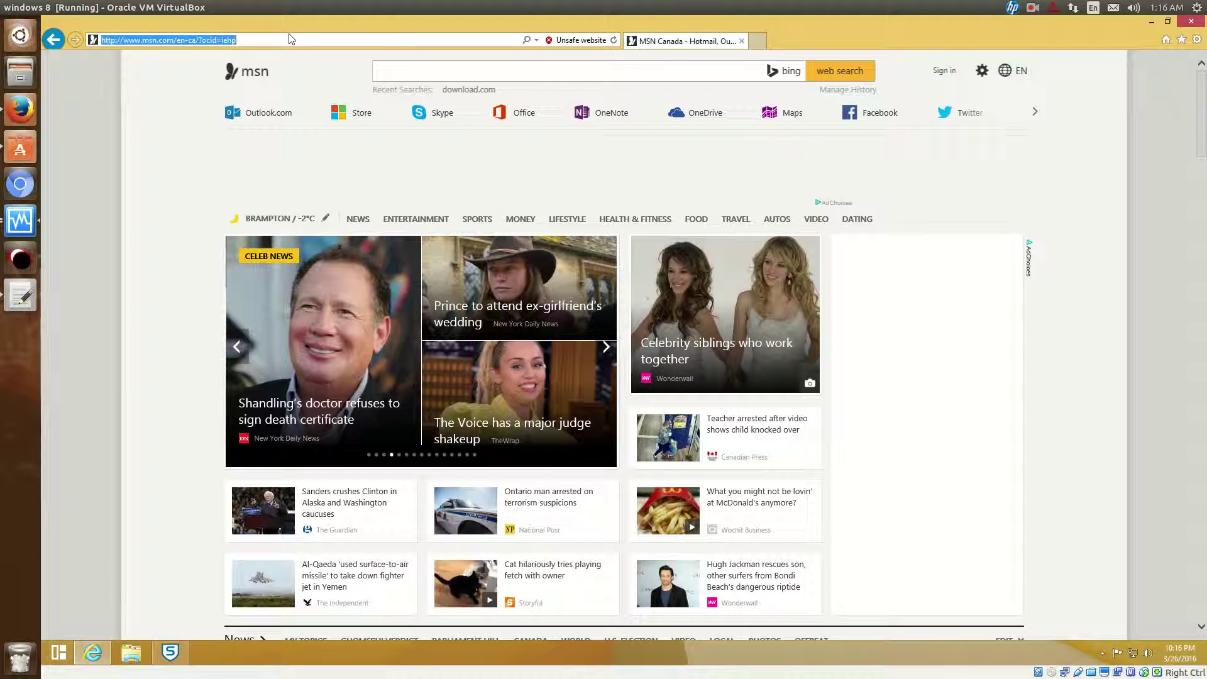
{"action": "type", "text": "google.ca"}
{"action": "key", "text": "Return"}
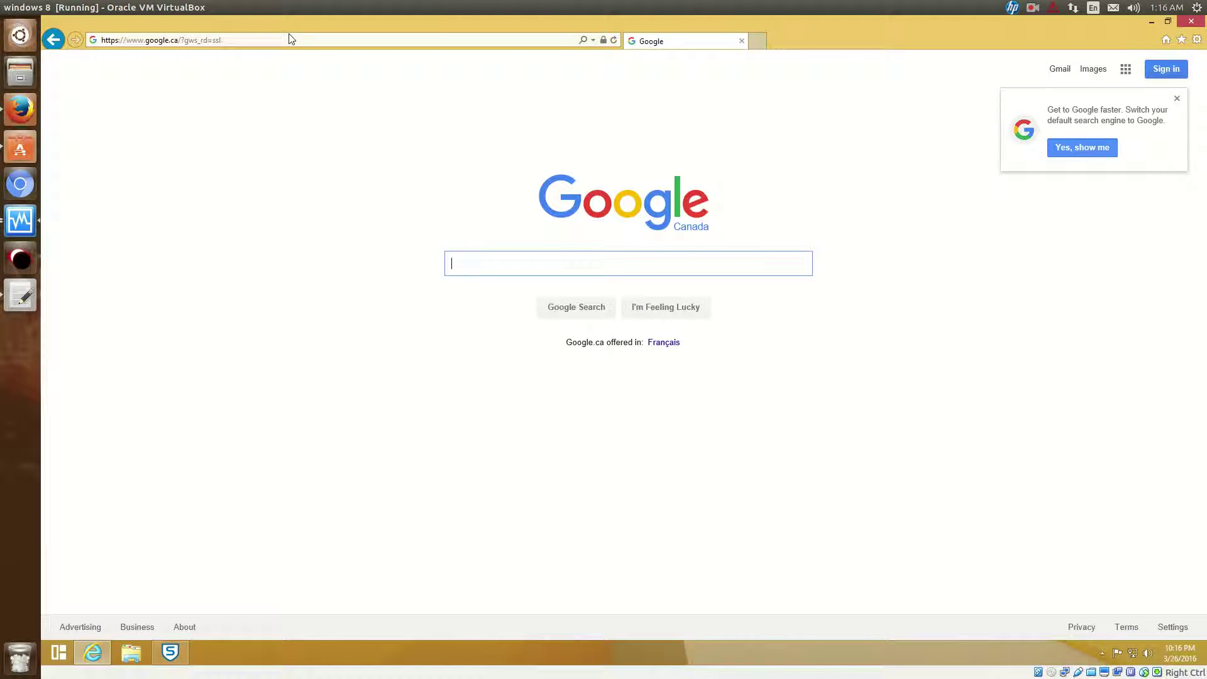
{"action": "type", "text": "eicar"}
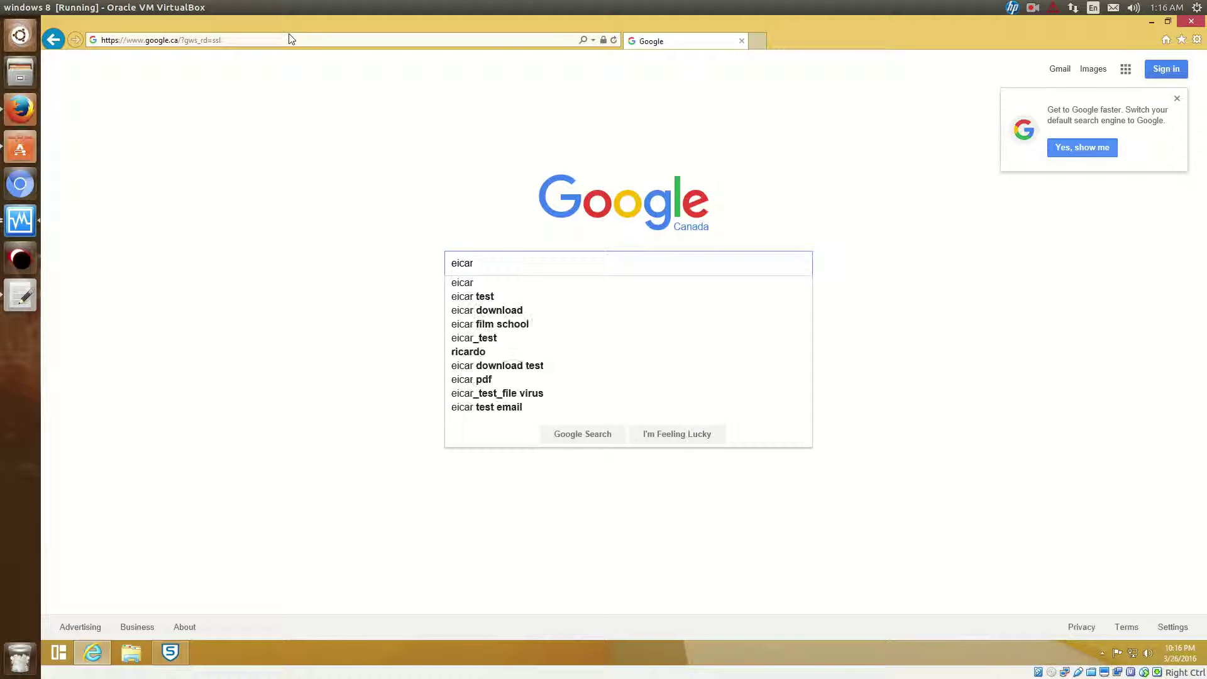
{"action": "key", "text": "Down"}
{"action": "key", "text": "Down"}
{"action": "key", "text": "Return"}
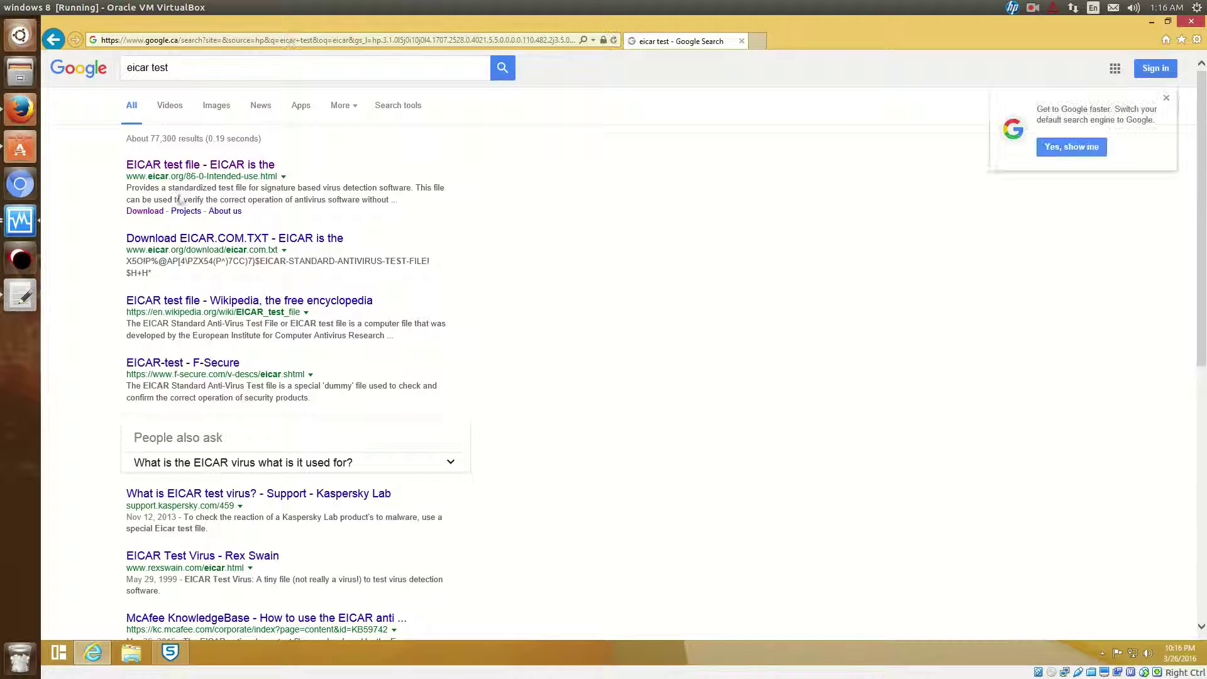
{"action": "left_click", "coordinate": [205, 167]}
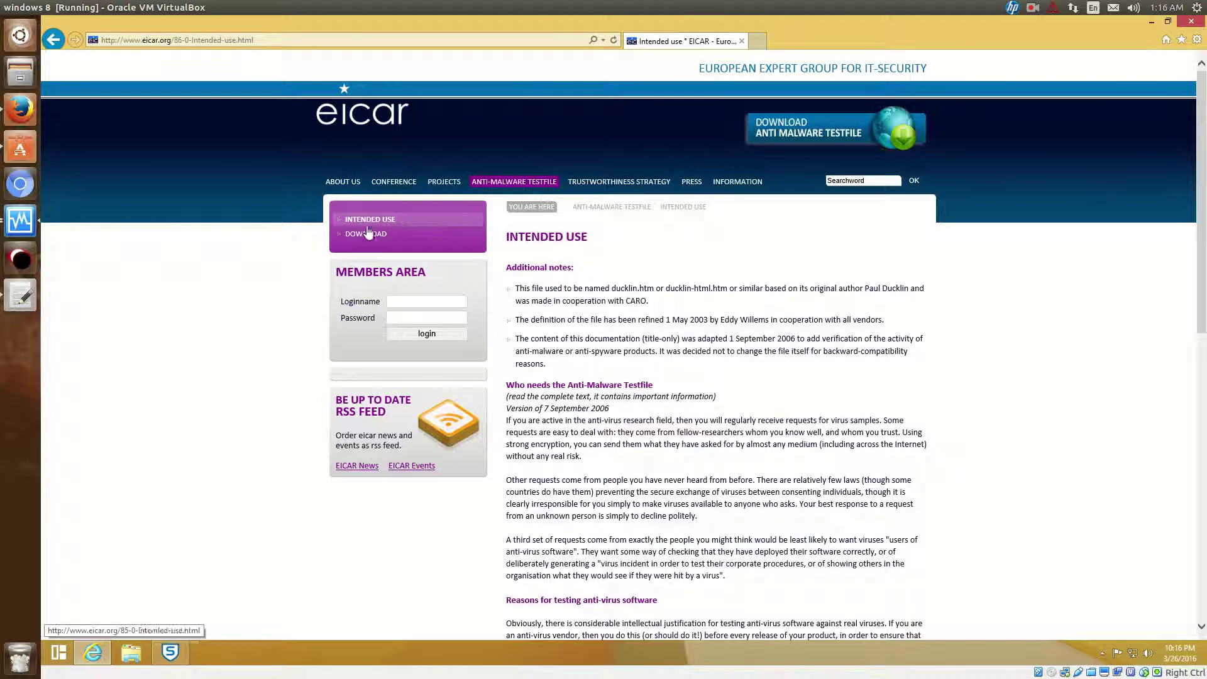
{"action": "left_click", "coordinate": [368, 233]}
{"action": "scroll", "coordinate": [678, 440], "scroll_direction": "down", "scroll_amount": 3}
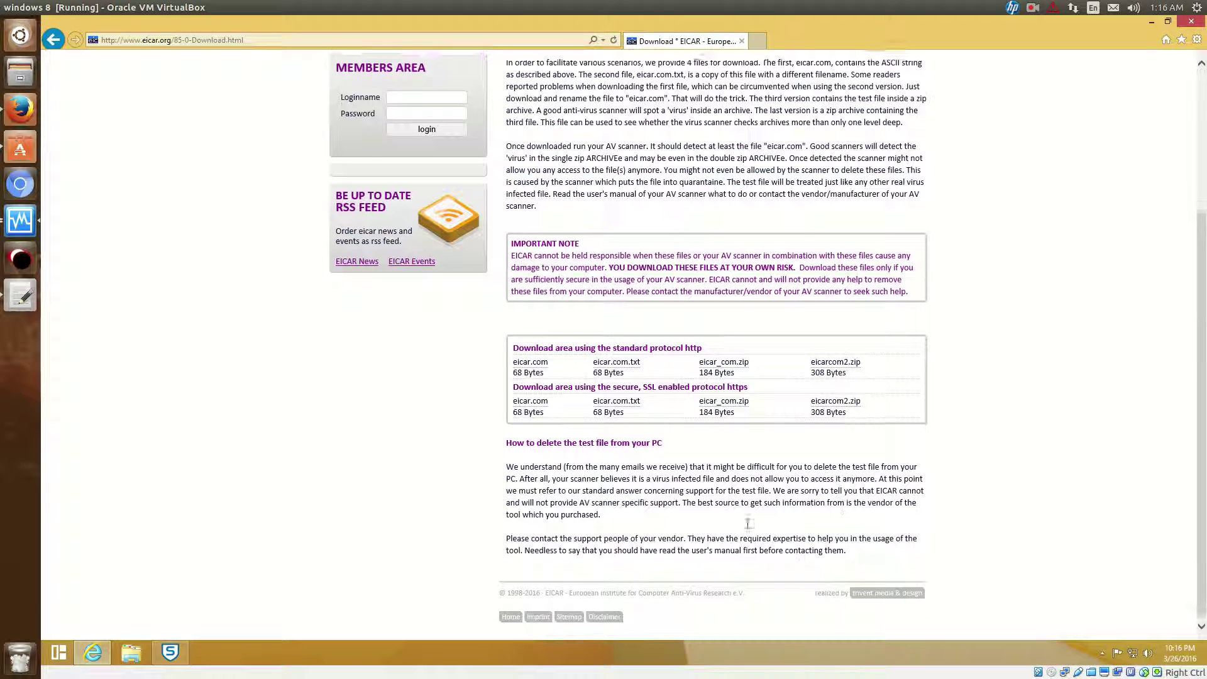
Step: Download eicar_com.zip over https and save it to the Desktop
{"action": "left_click", "coordinate": [724, 400]}
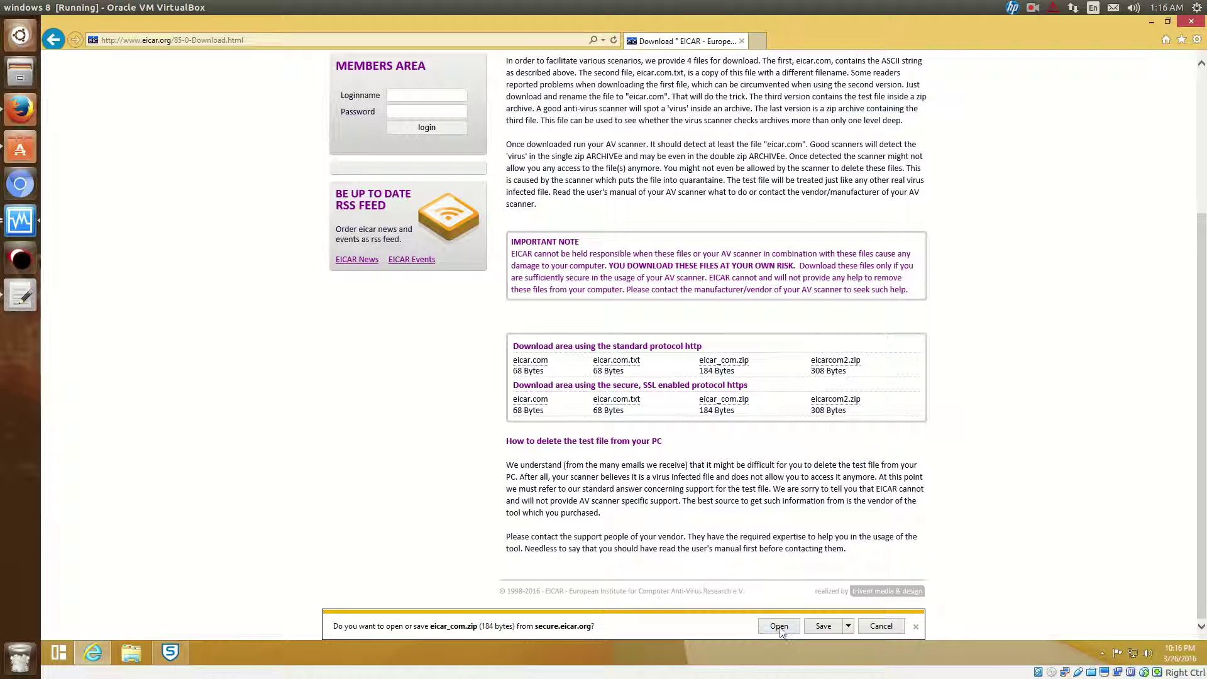
{"action": "left_click", "coordinate": [848, 627]}
{"action": "left_click", "coordinate": [890, 612]}
{"action": "left_click", "coordinate": [448, 259]}
{"action": "left_click", "coordinate": [875, 475]}
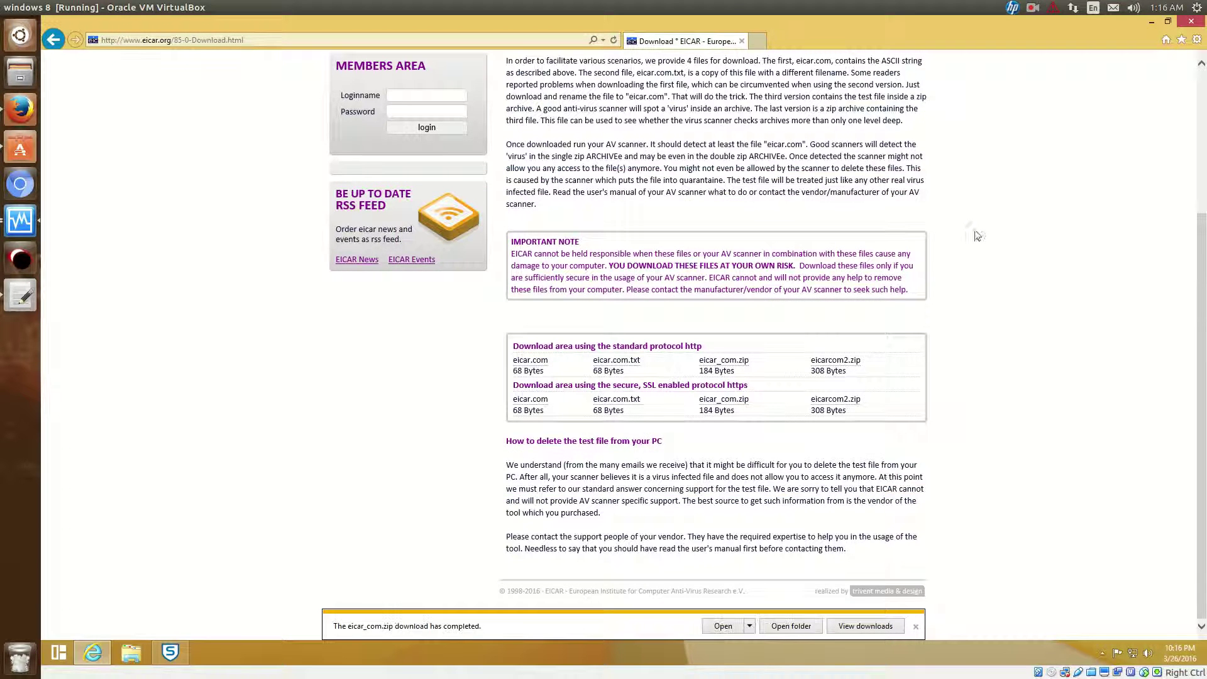
Step: Scan the desktop eicar_com download with Sophos Anti-Virus, approving the UAC prompt
{"action": "left_click", "coordinate": [1153, 21]}
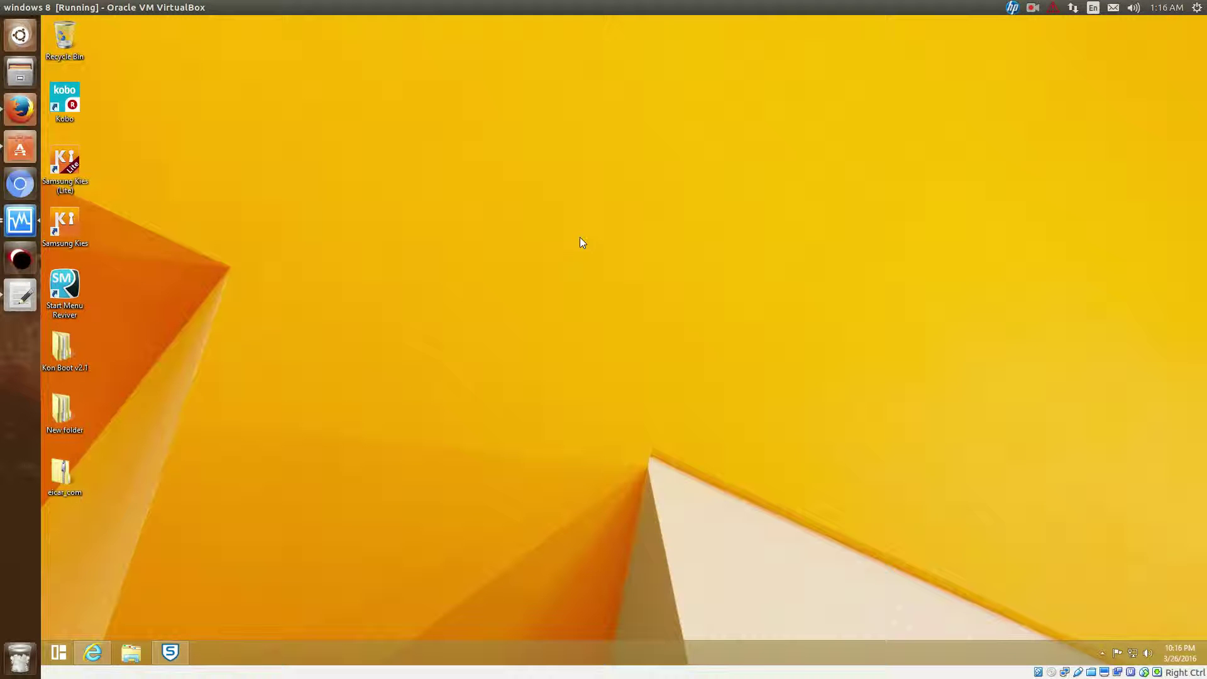
{"action": "right_click", "coordinate": [66, 470]}
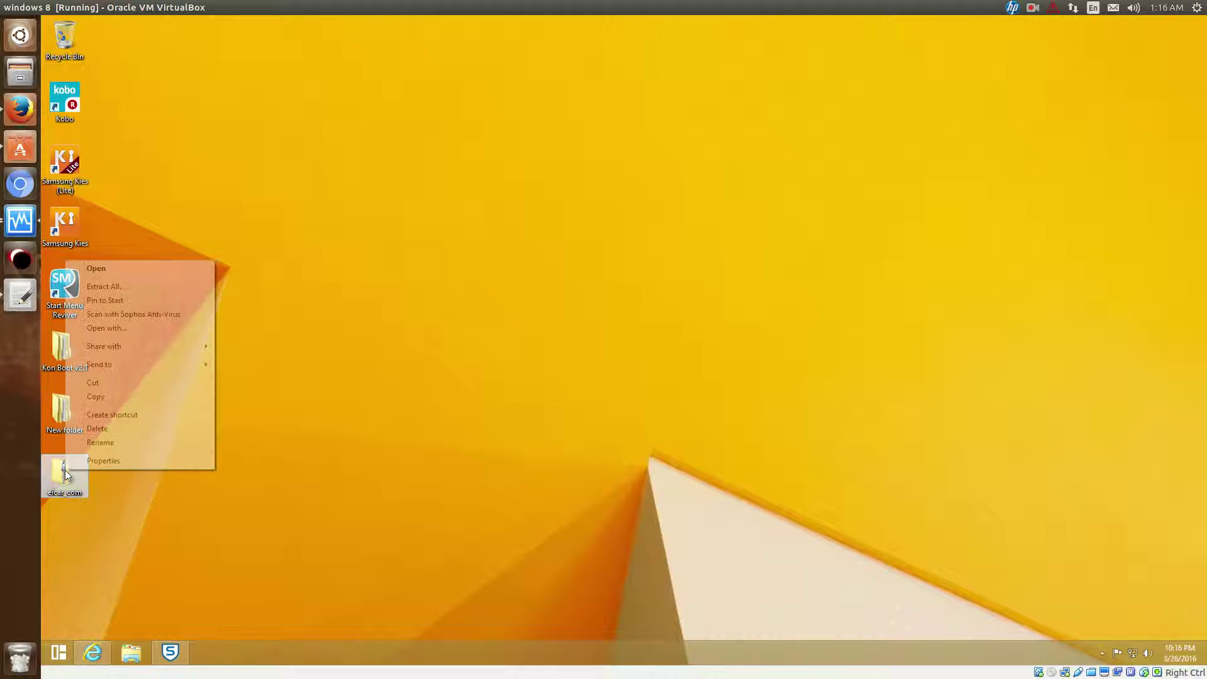
{"action": "left_click", "coordinate": [159, 315]}
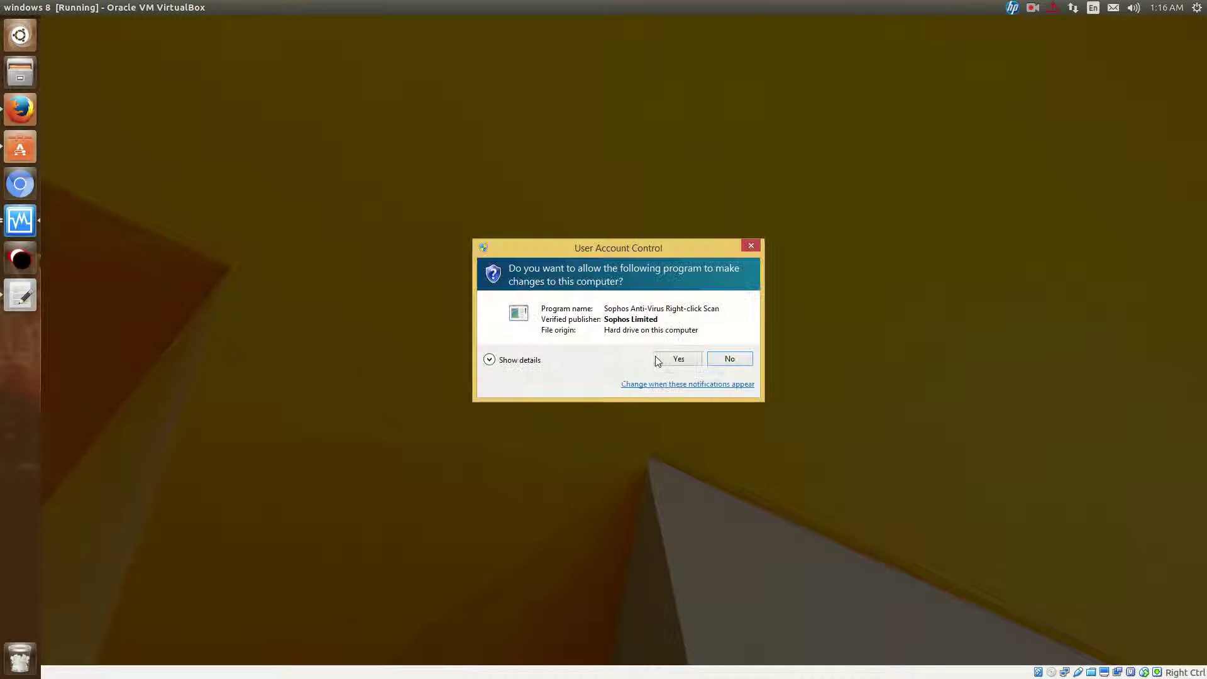
{"action": "left_click", "coordinate": [680, 359]}
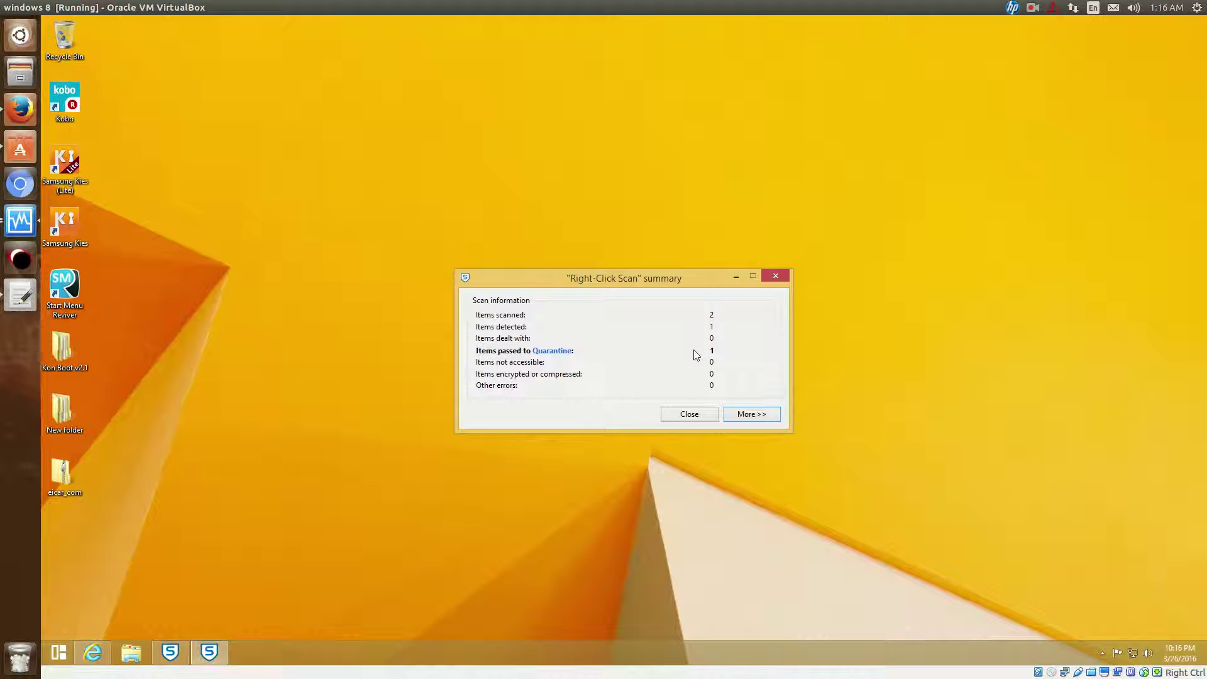
Step: Acknowledge the LAB computer's optical-drive device-control alert in WebAdmin
{"action": "left_click", "coordinate": [748, 414]}
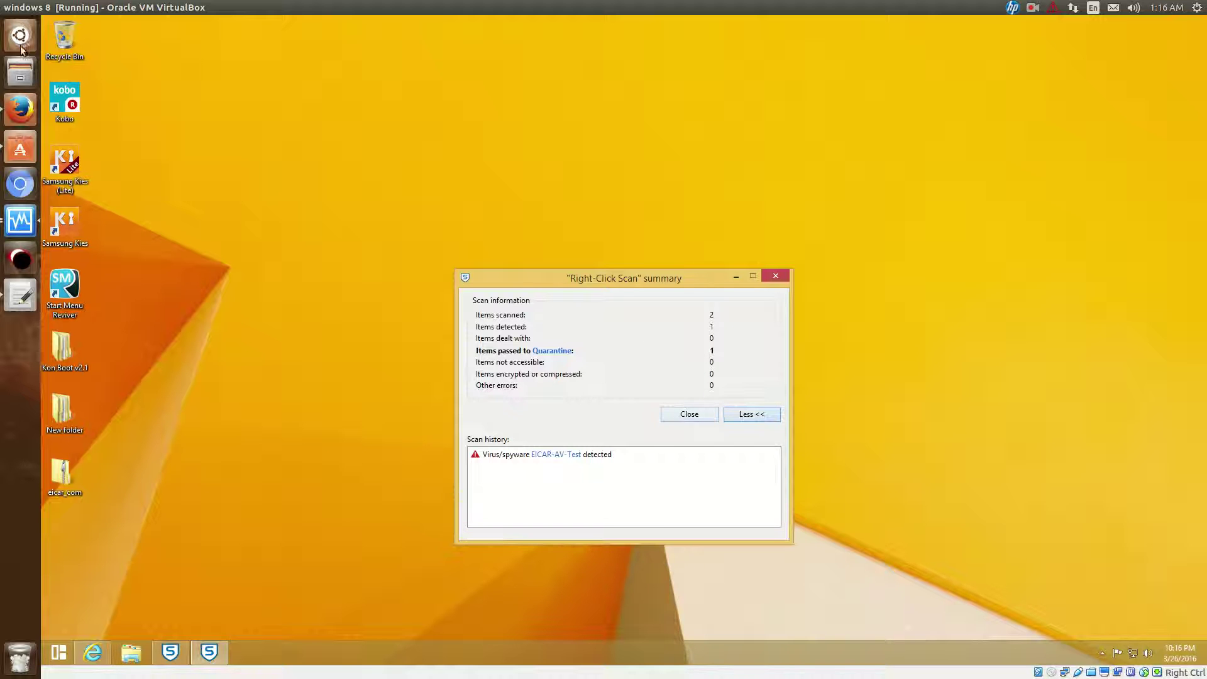
{"action": "left_click", "coordinate": [20, 108]}
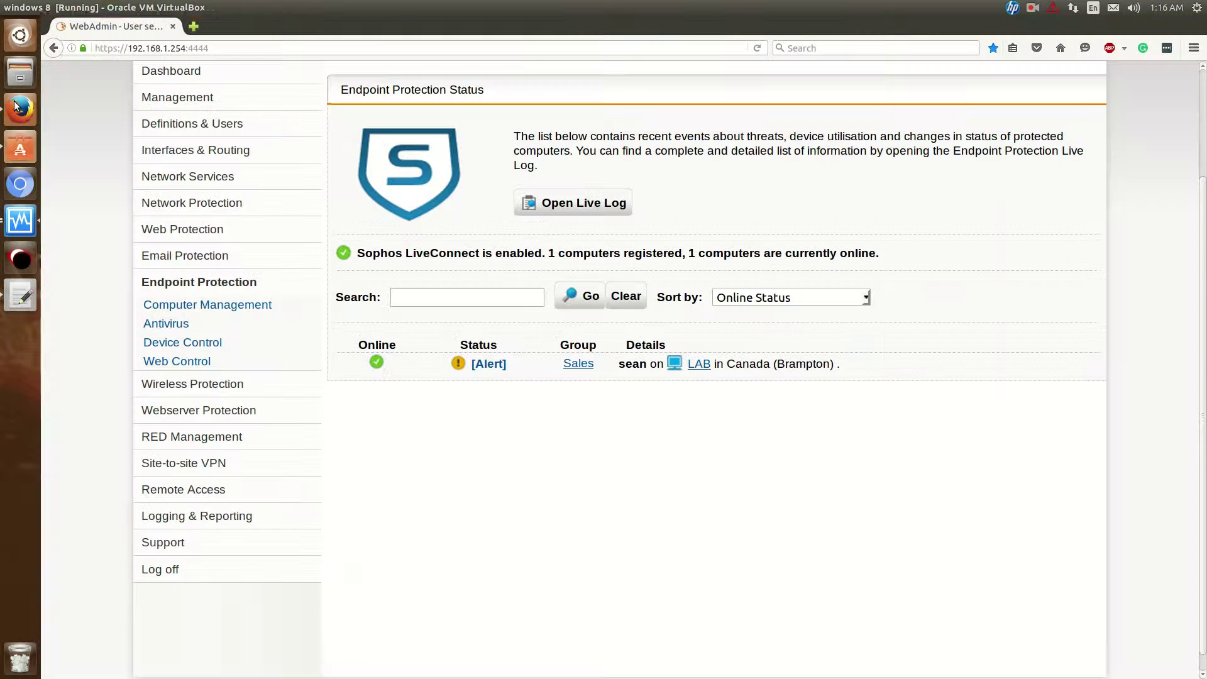
{"action": "left_click", "coordinate": [490, 366]}
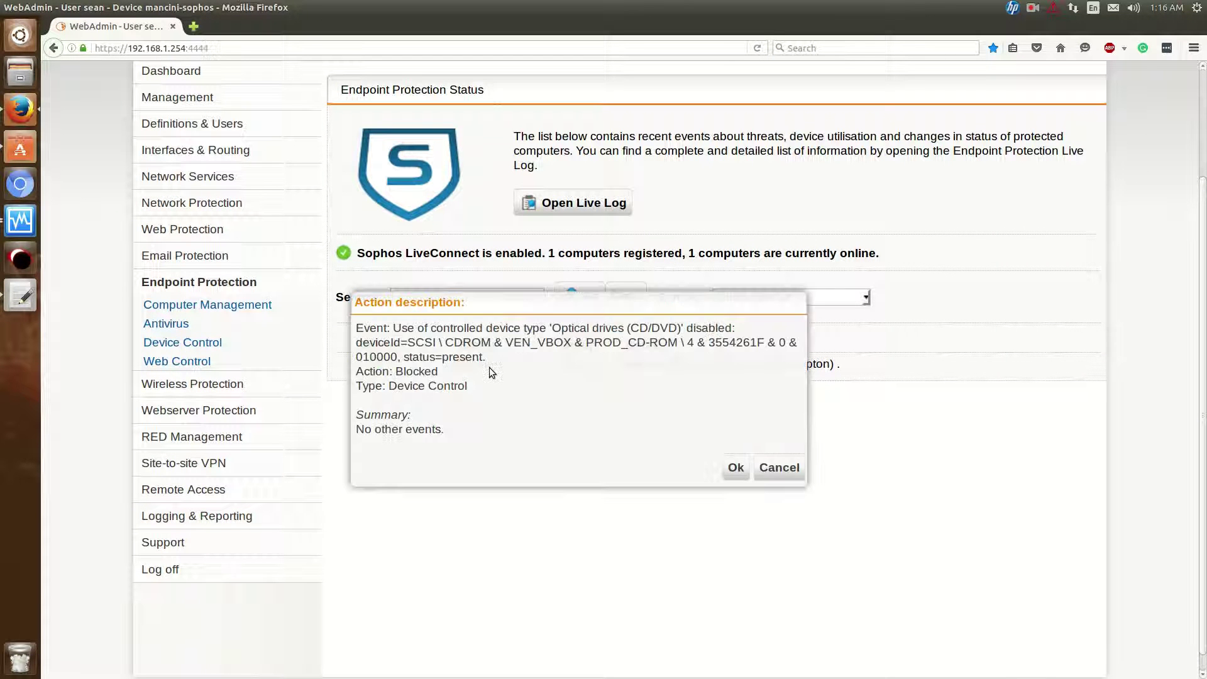
{"action": "left_click", "coordinate": [735, 468]}
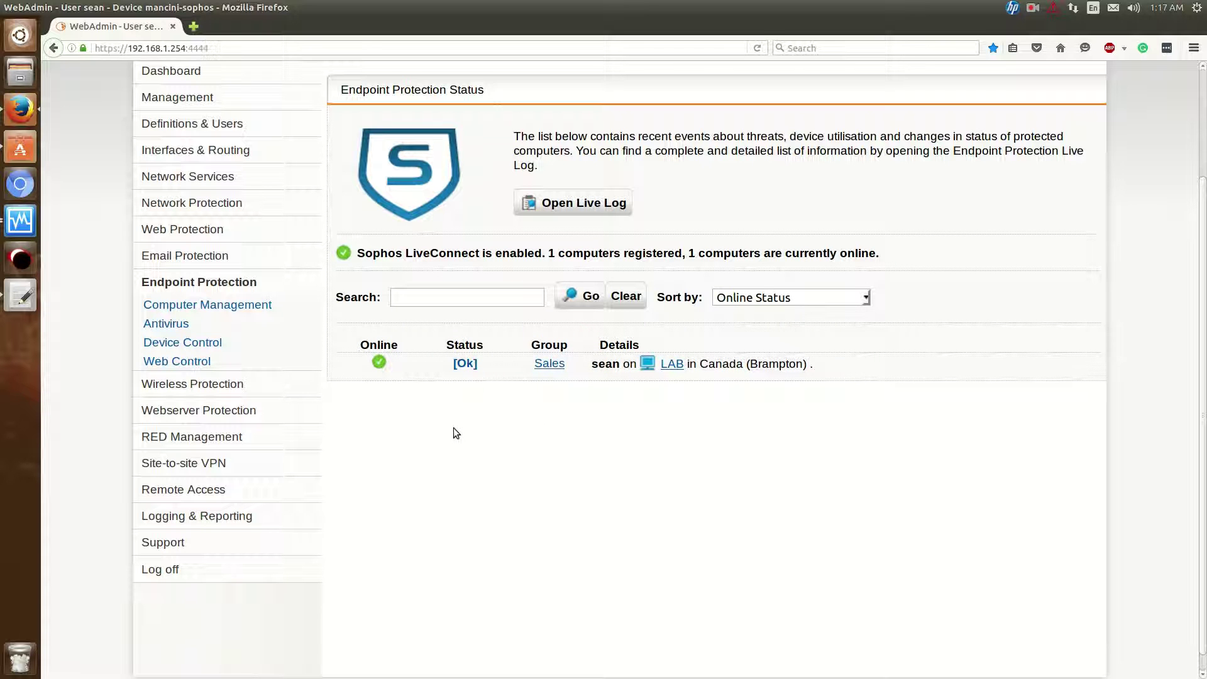
Step: Reload WebAdmin, log in again with the admin account, and return to the Endpoint Protection status page
{"action": "right_click", "coordinate": [466, 415]}
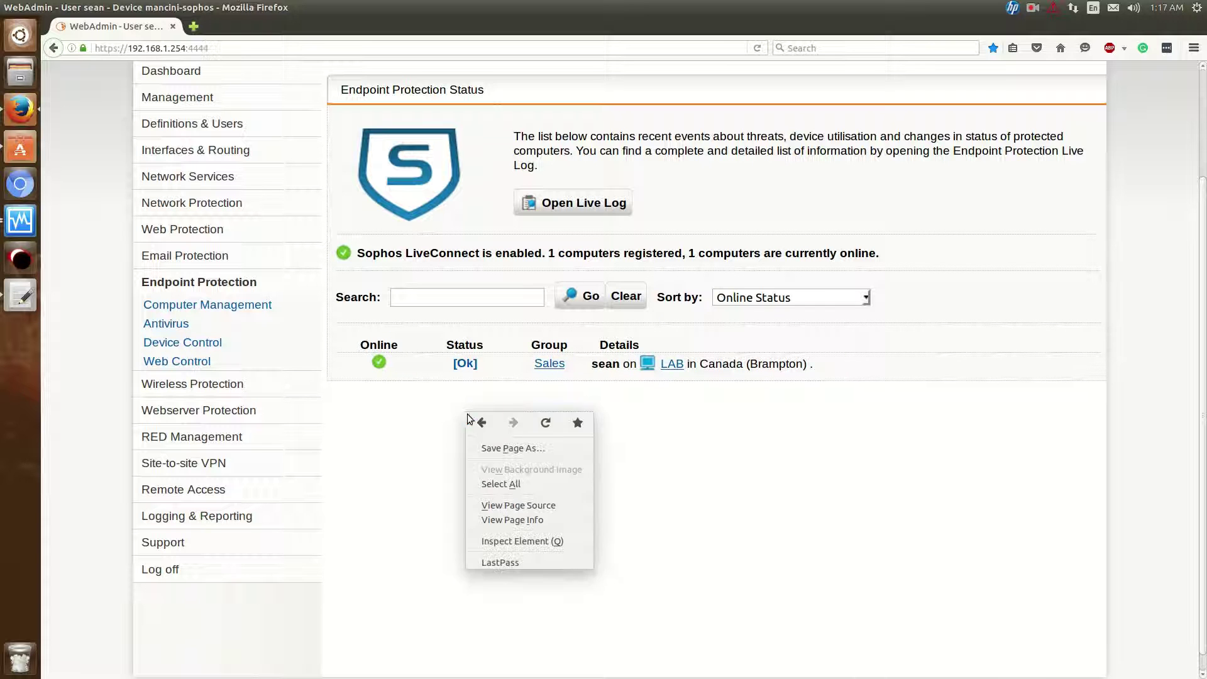
{"action": "left_click", "coordinate": [545, 423]}
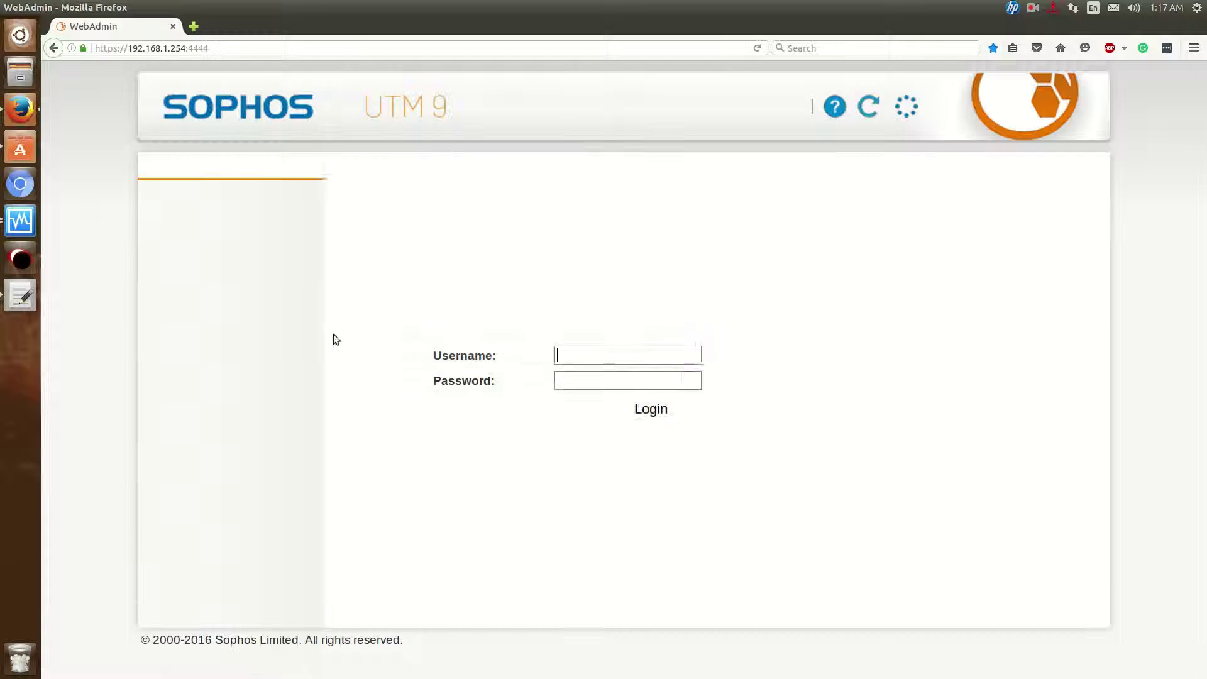
{"action": "type", "text": "sean"}
{"action": "key", "text": "Tab"}
{"action": "type", "text": "*************"}
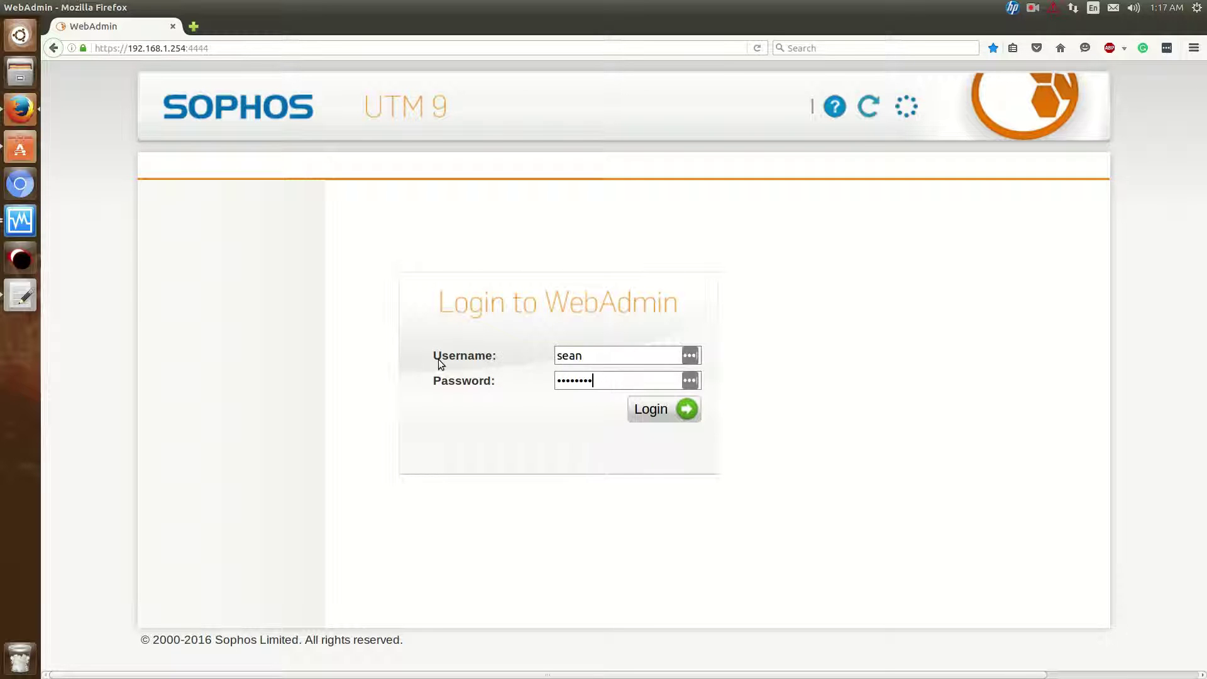
{"action": "type", "text": "**"}
{"action": "key", "text": "Return"}
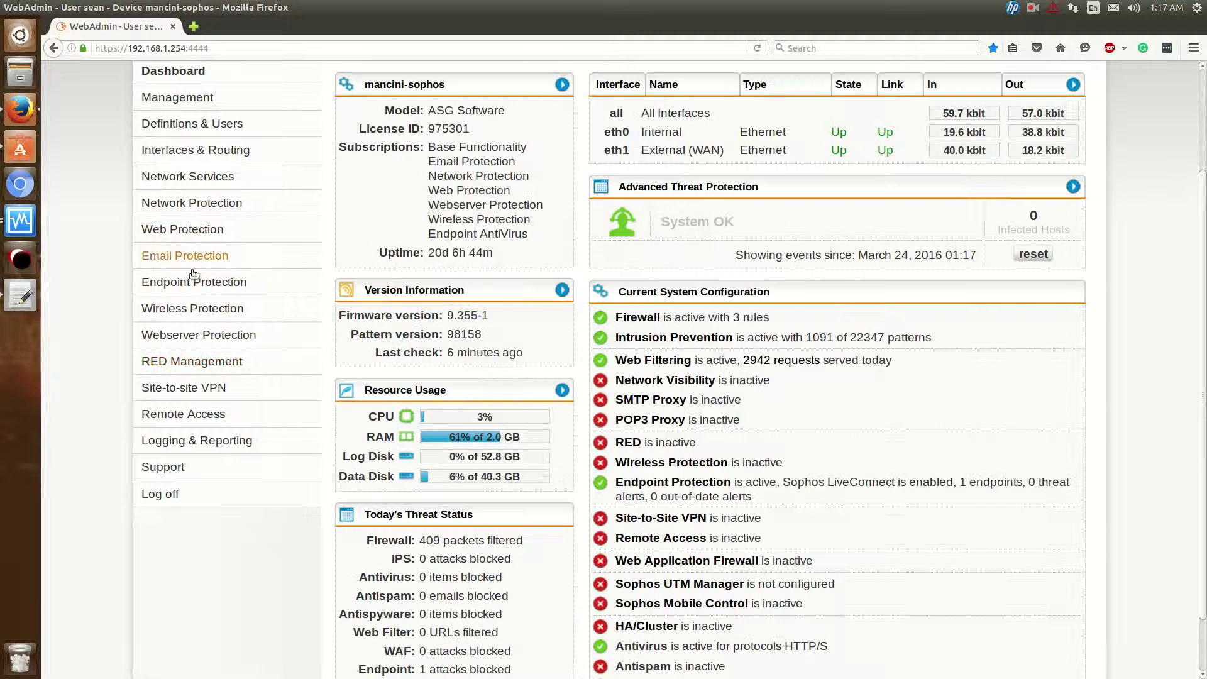
{"action": "left_click", "coordinate": [195, 282]}
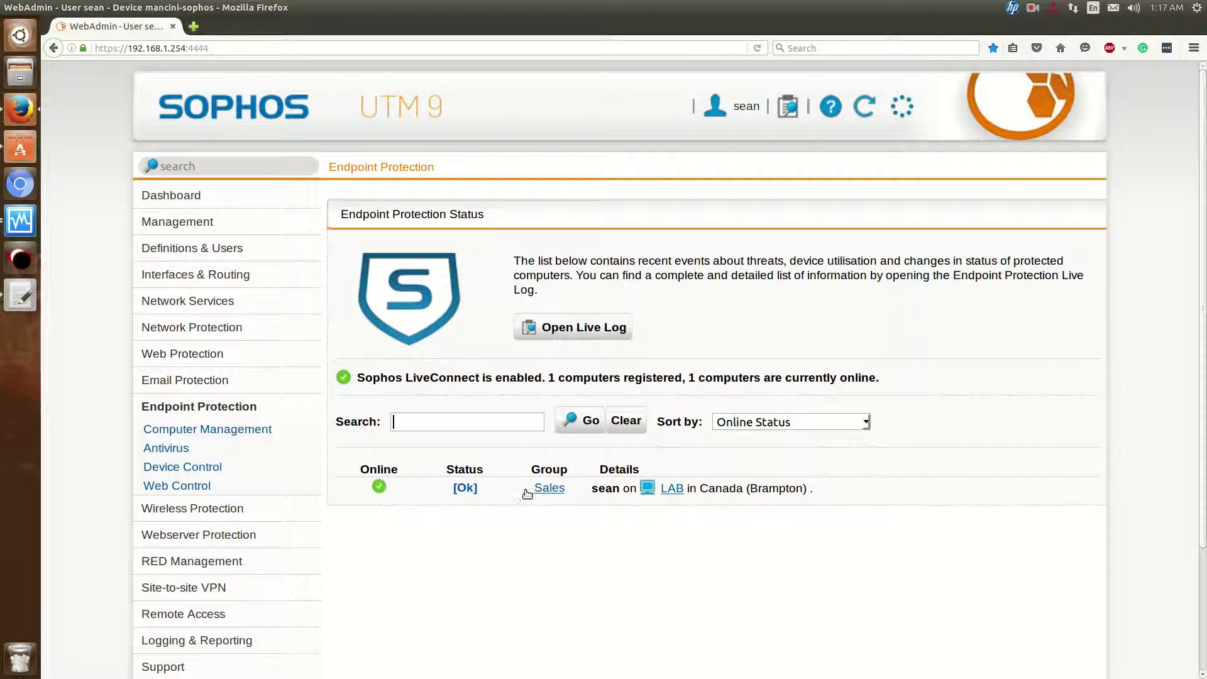
{"action": "mouse_move", "coordinate": [381, 488]}
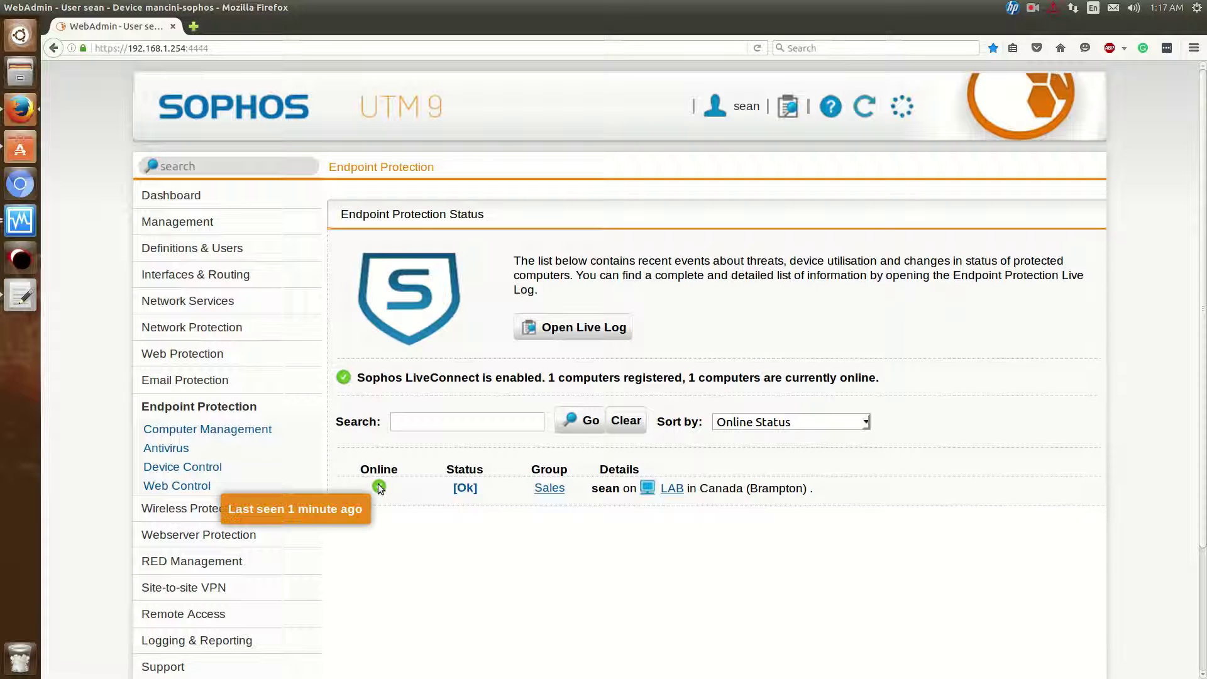
Step: Acknowledge the LAB computer's new EICAR-AV-Test virus alert so its status returns to Ok
{"action": "left_click", "coordinate": [549, 489]}
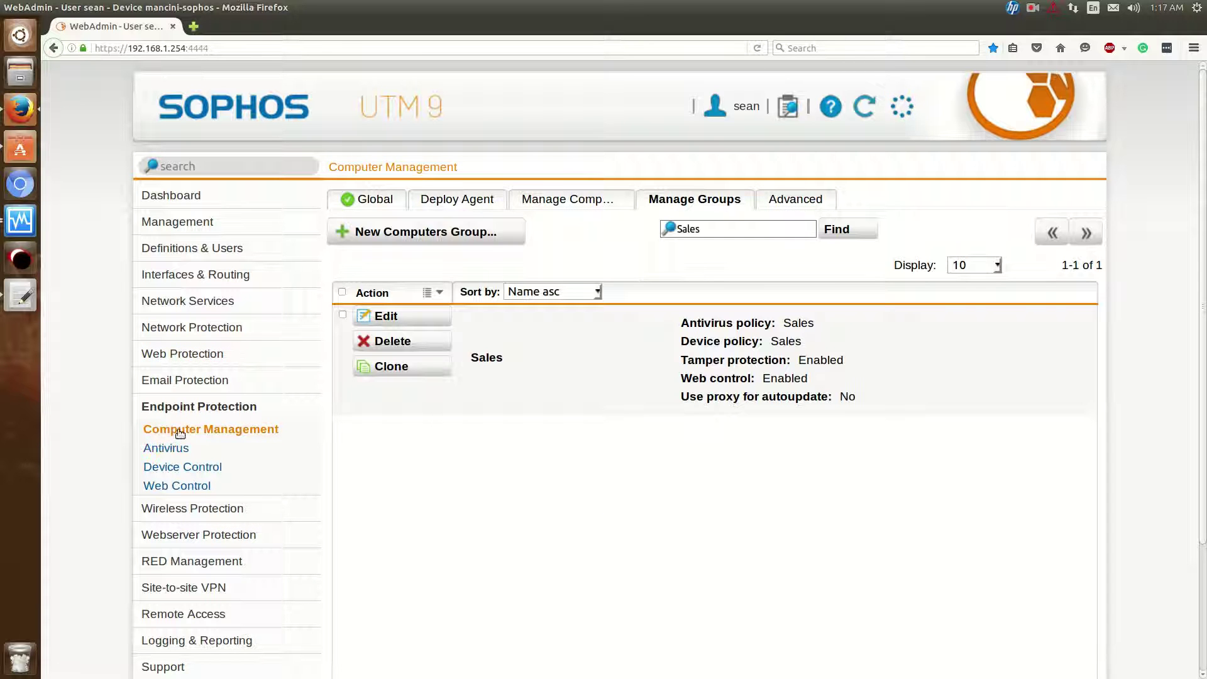
{"action": "left_click", "coordinate": [189, 411]}
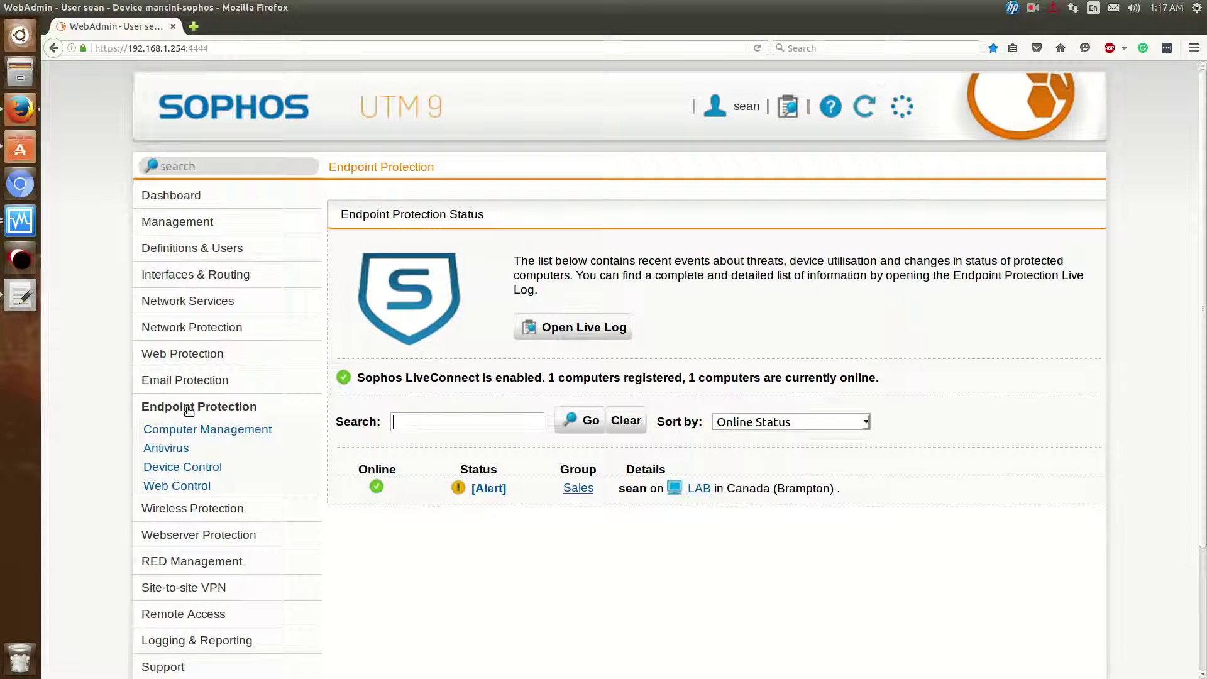
{"action": "left_click", "coordinate": [493, 490]}
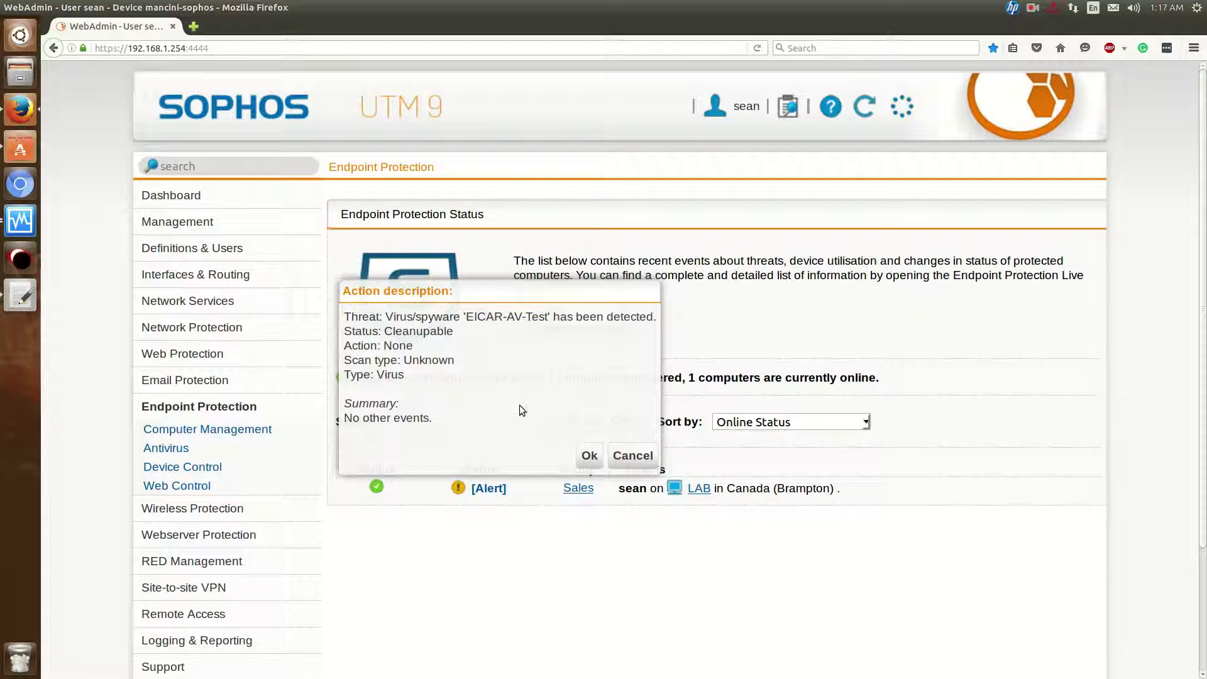
{"action": "left_click", "coordinate": [591, 456]}
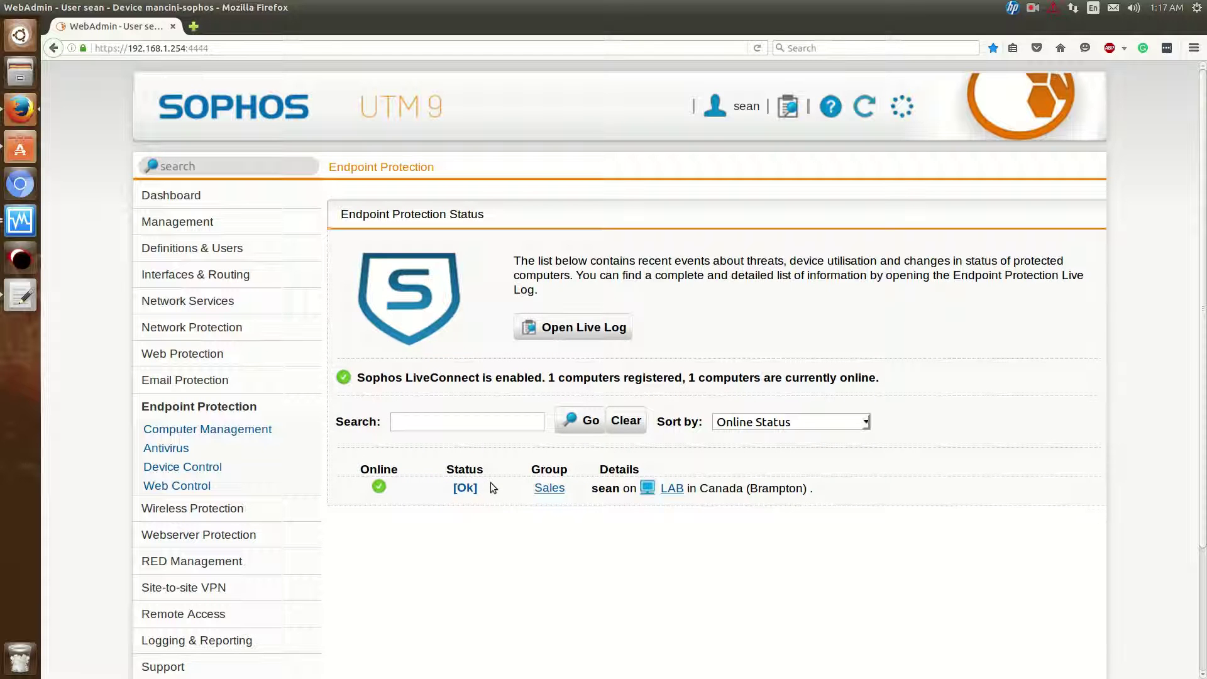
Step: Open the Endpoint Protection live log and move its window into view to review the EICAR-AV-Test entries
{"action": "scroll", "coordinate": [494, 488], "scroll_direction": "down", "scroll_amount": 1}
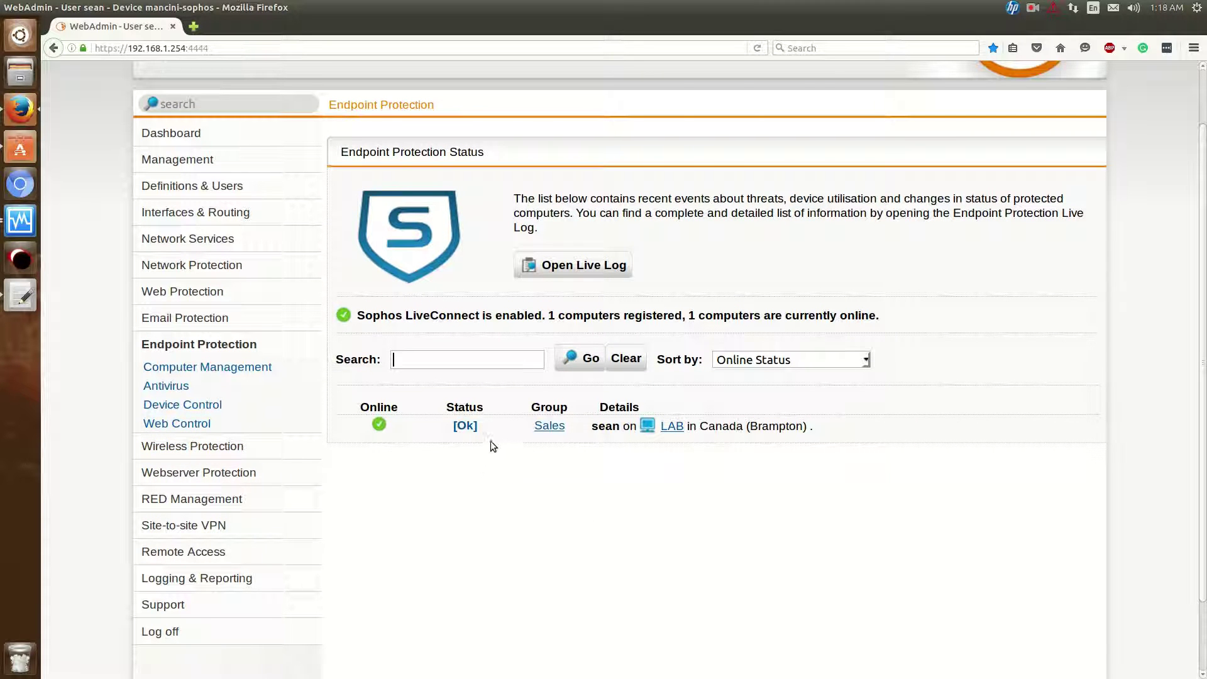
{"action": "scroll", "coordinate": [614, 356], "scroll_direction": "up", "scroll_amount": 1}
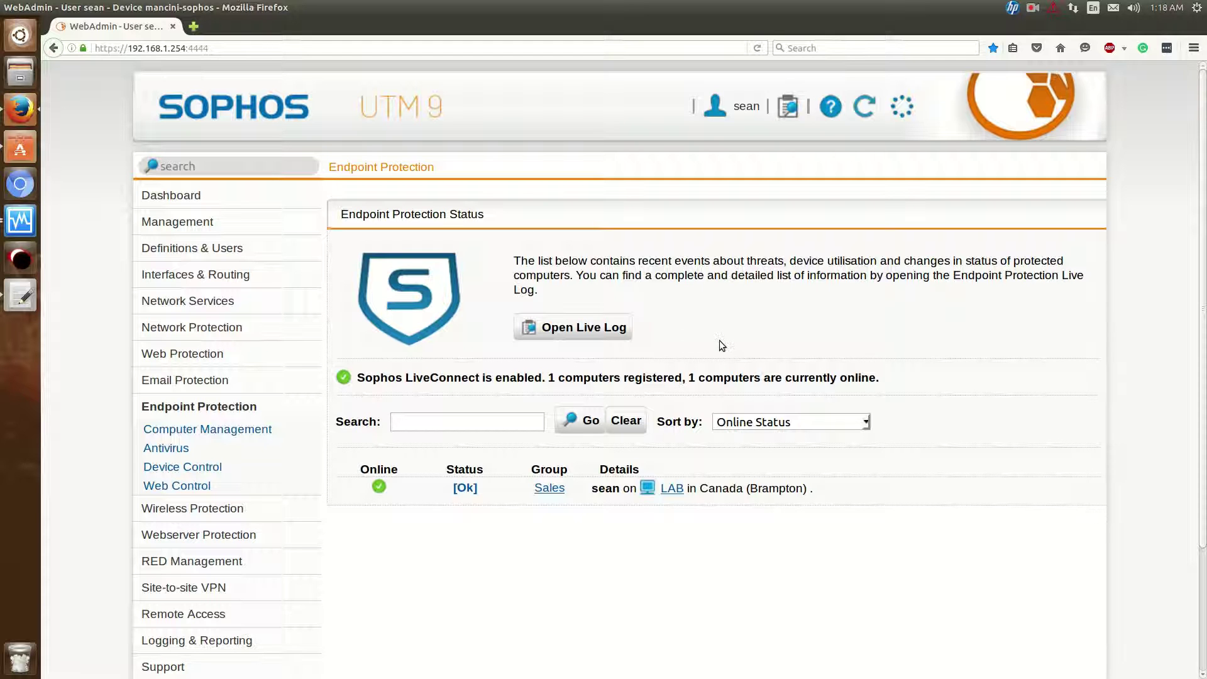
{"action": "left_click", "coordinate": [596, 325]}
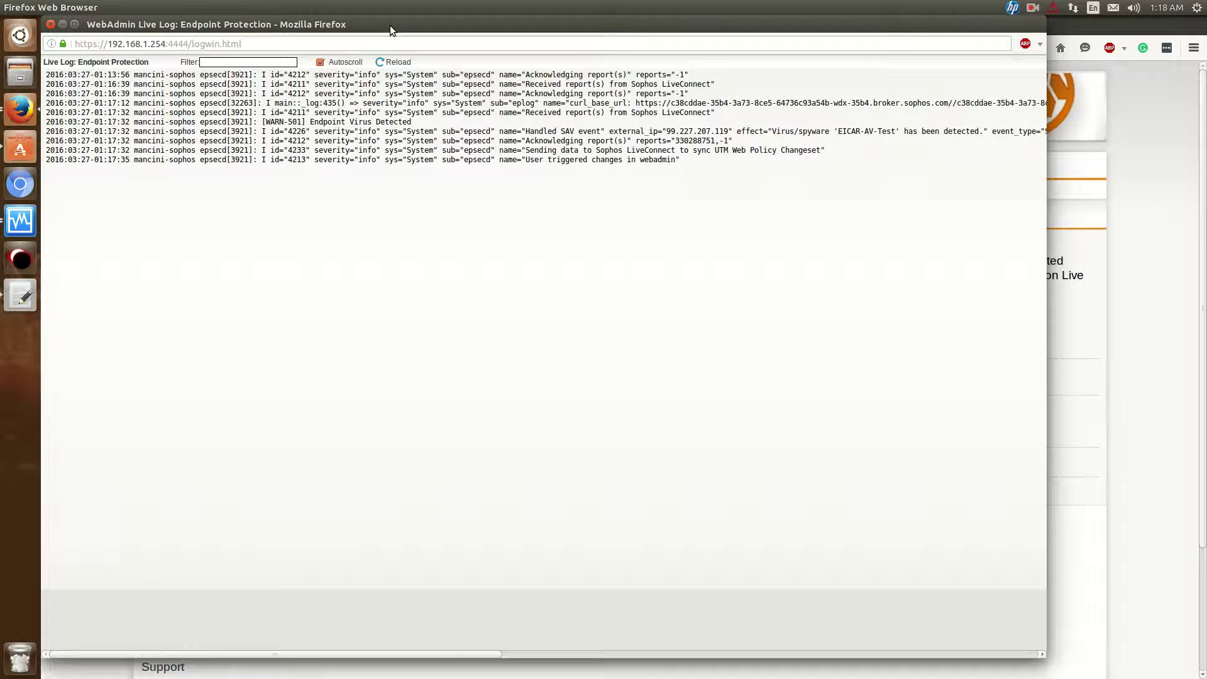
{"action": "left_click_drag", "start_coordinate": [389, 25], "coordinate": [440, 46]}
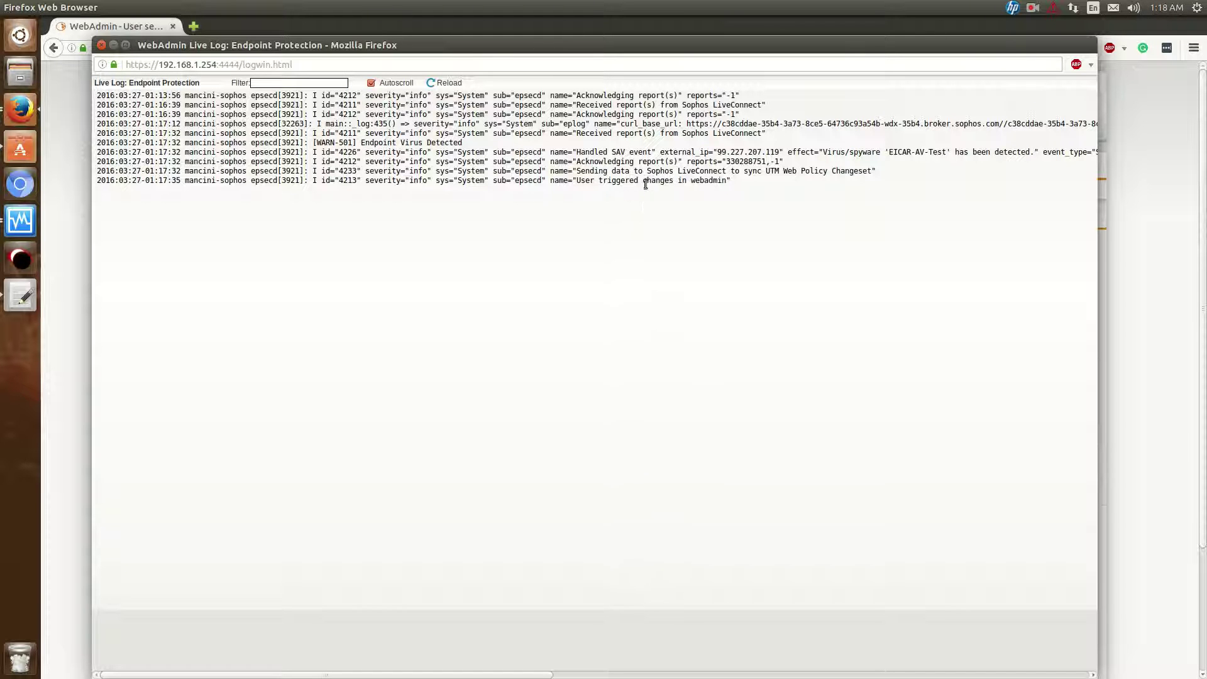
Step: Close the Live Log window, leaving the LAB computer at Ok on the status page
{"action": "left_click", "coordinate": [101, 45]}
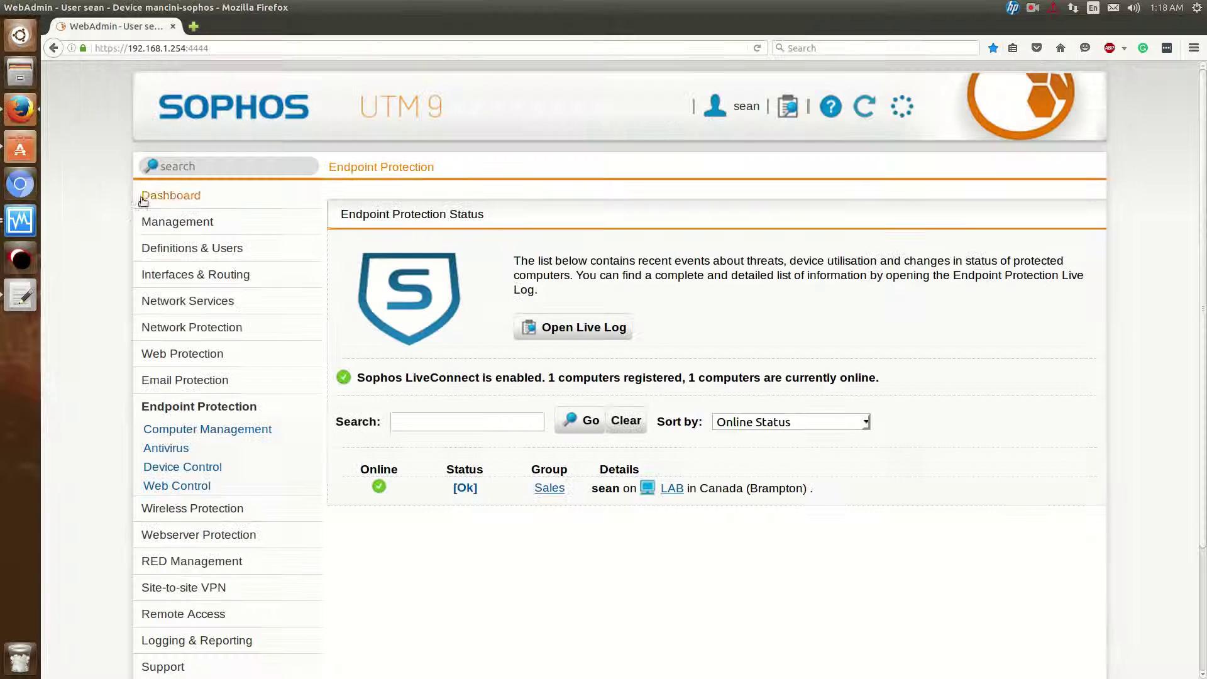